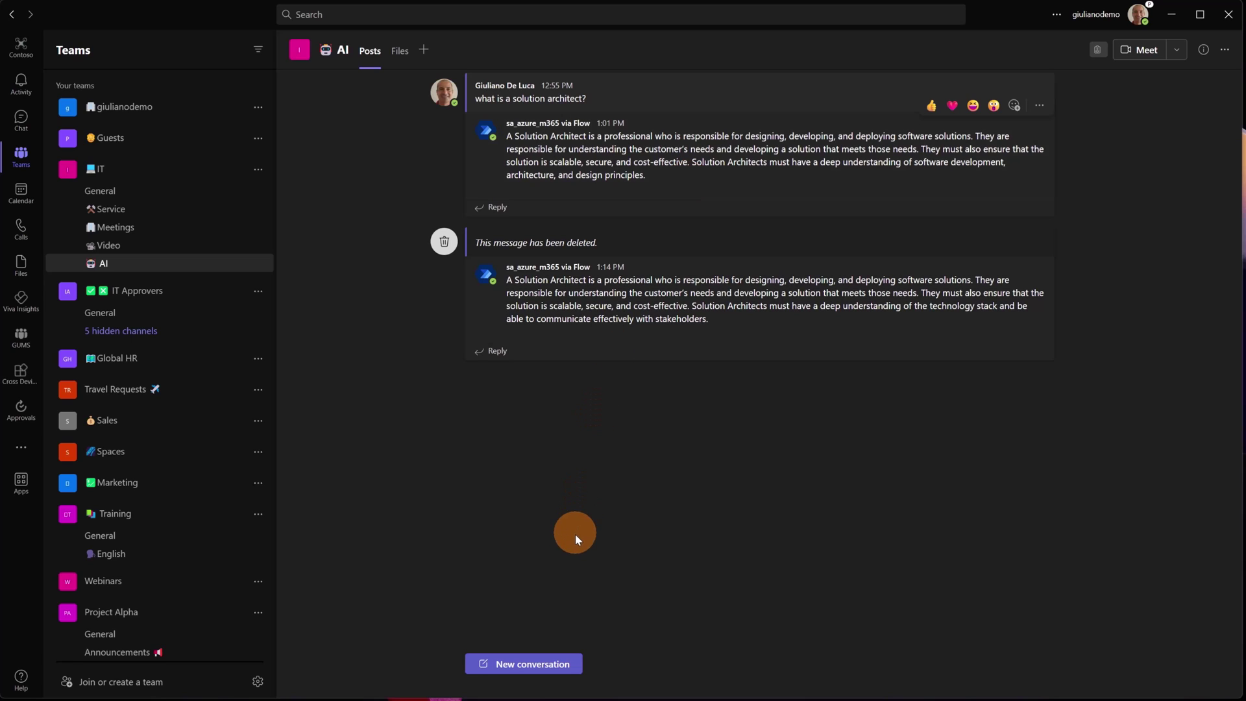
- Post the pasted PowerPoint presentation question in the AI channel and expand the flow's full reply
click(524, 663)
click(524, 665)
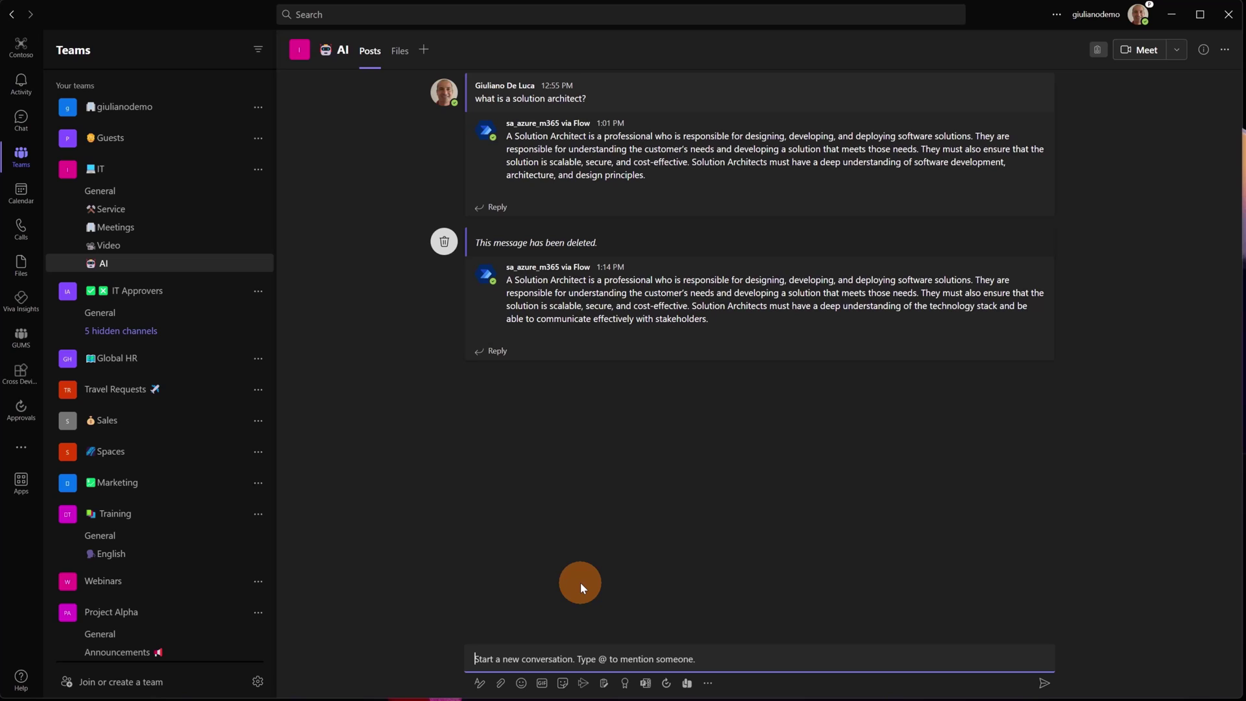
text(What should I consider to make a nice PowerPoint presentation?)
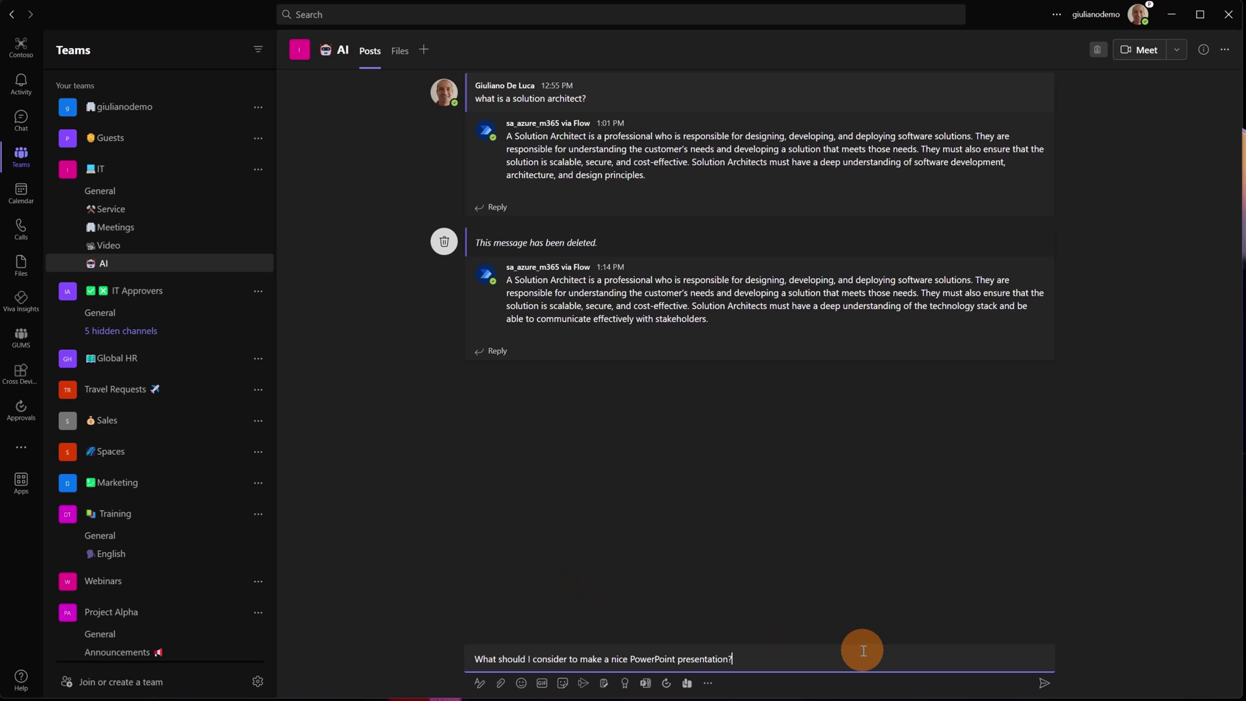
click(1044, 682)
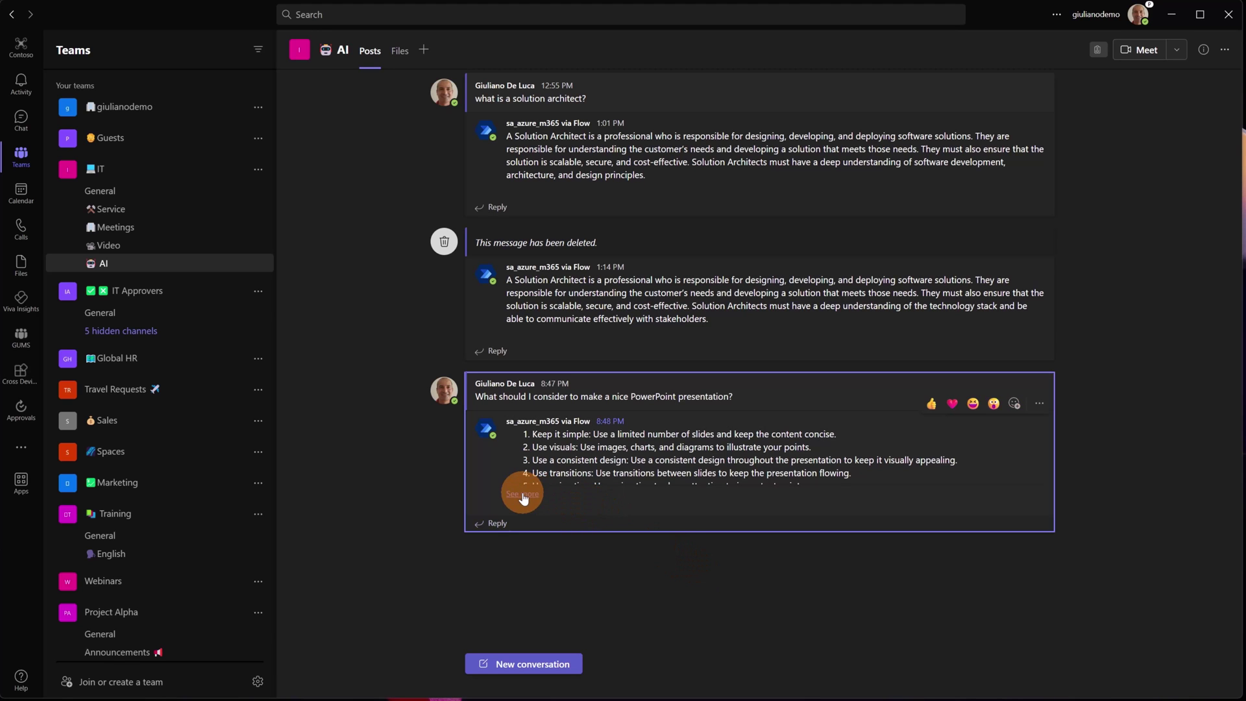
click(522, 494)
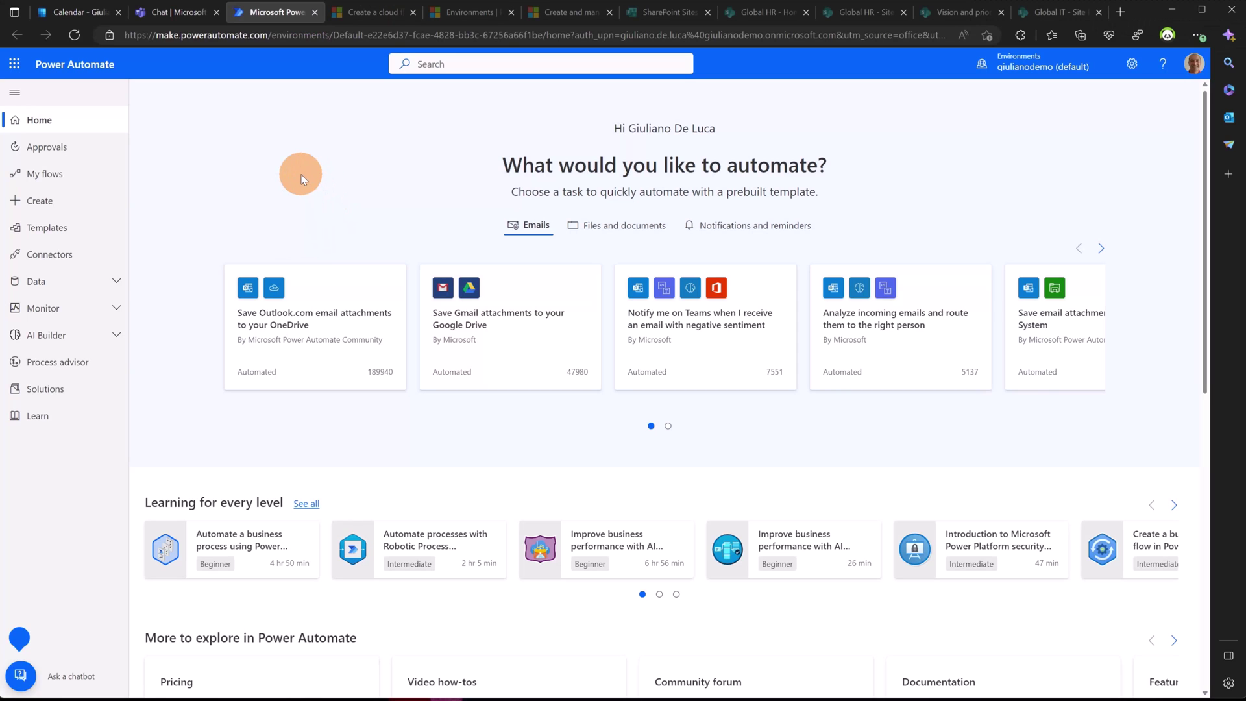
- Change the Power Automate environment from the header list to Preview
click(1011, 73)
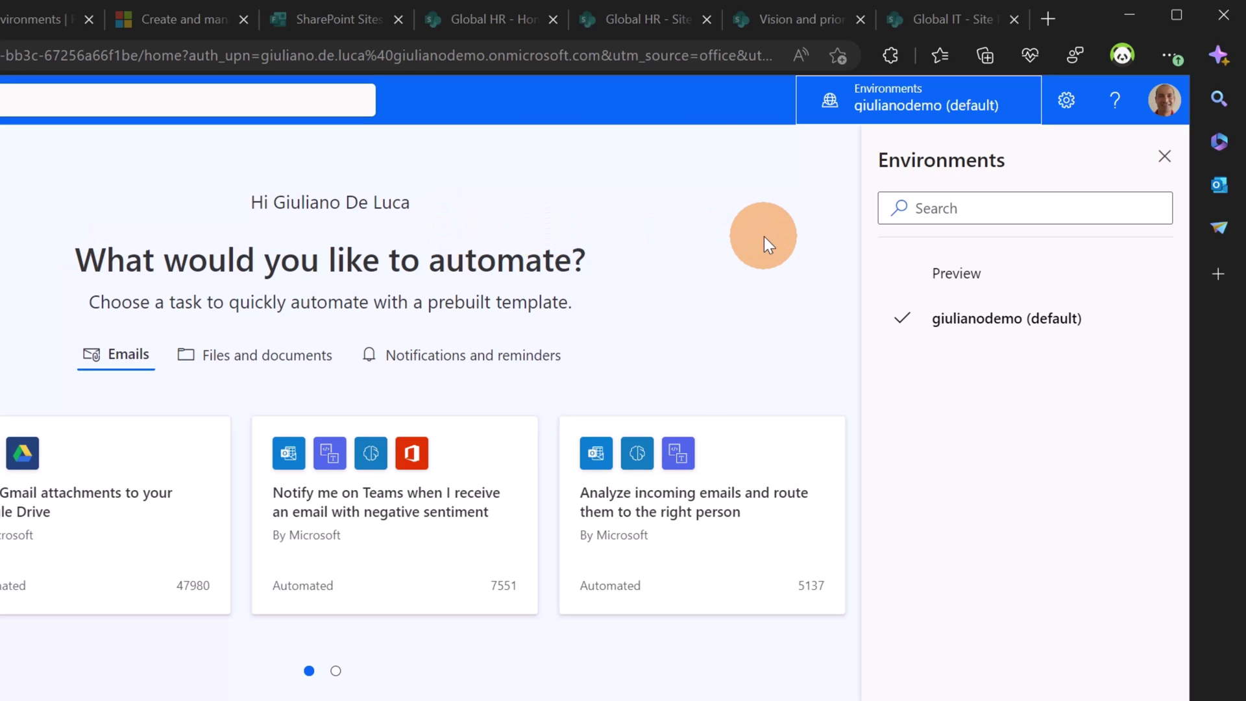
click(1015, 278)
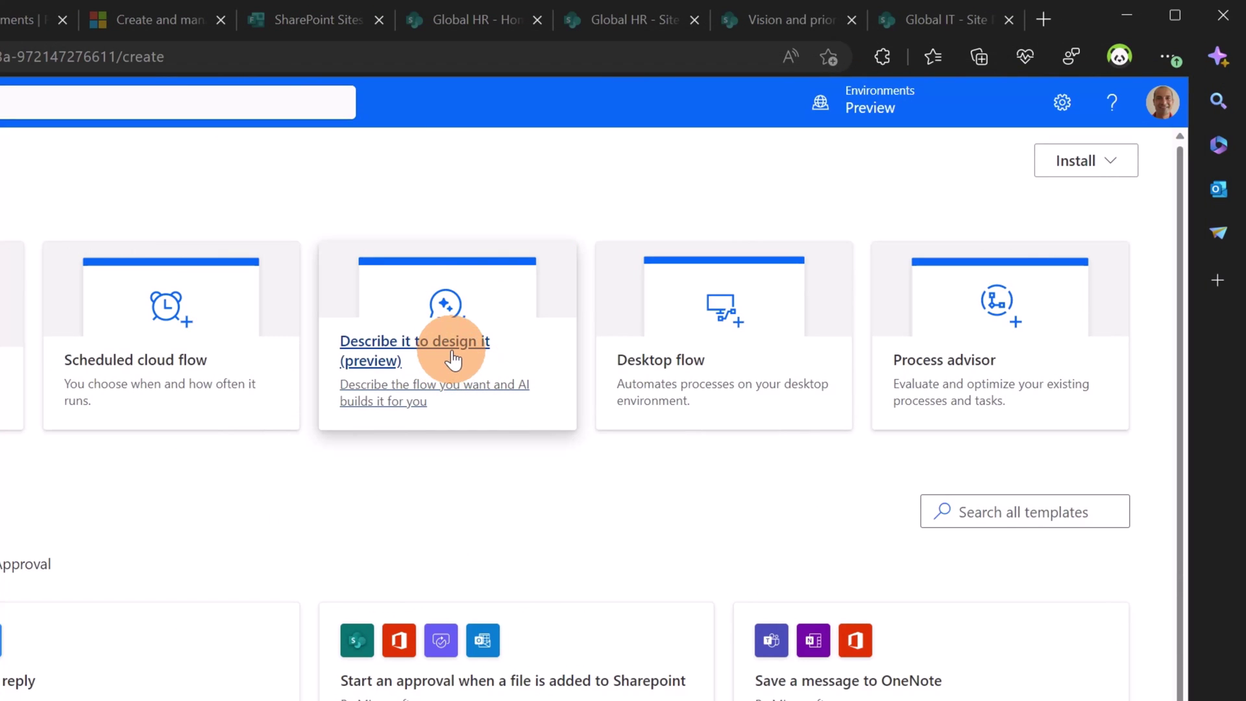
- Use 'Describe it to design it' to submit the SharePoint-list-to-email flow description
click(453, 359)
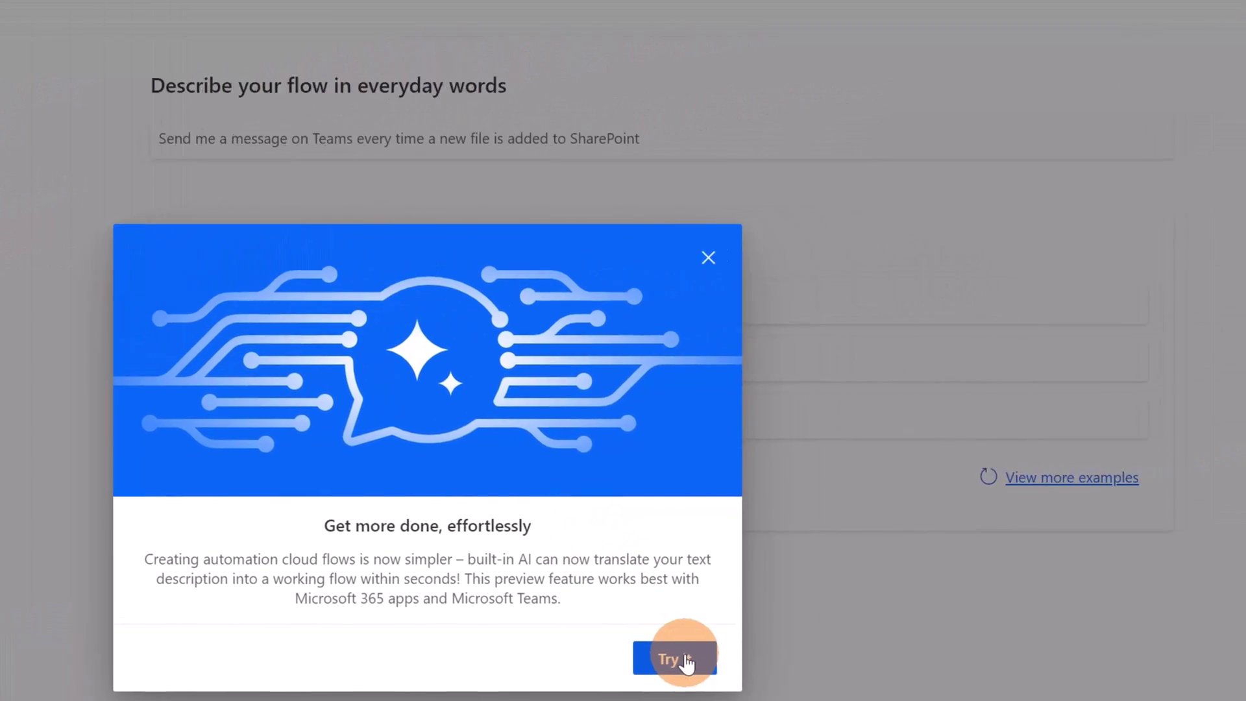
click(943, 608)
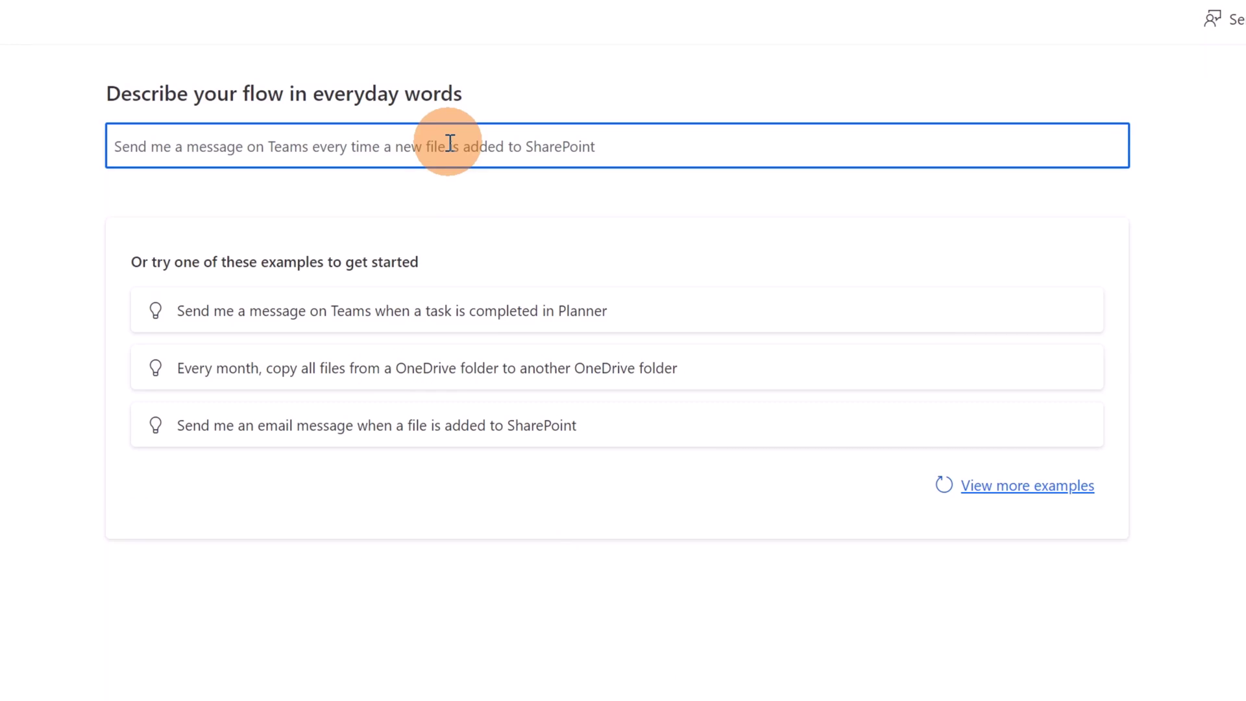
text(Get data from a SharePoint list and send an email to the user)
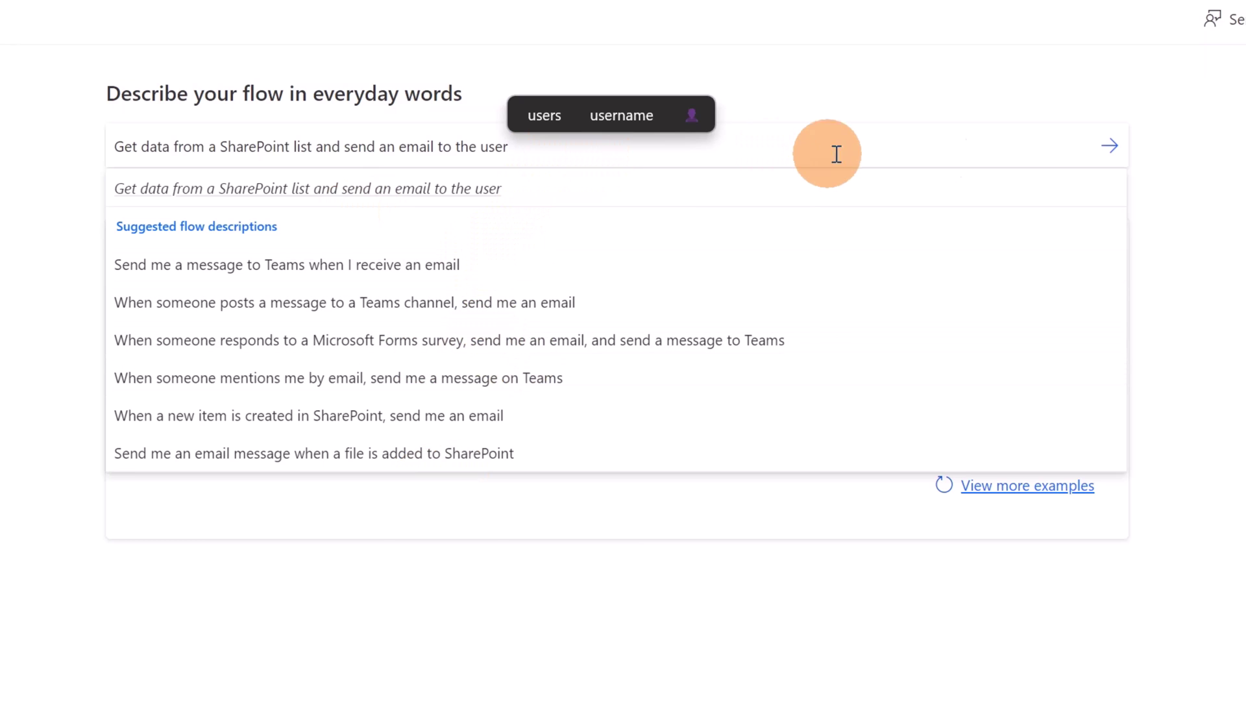
click(1121, 153)
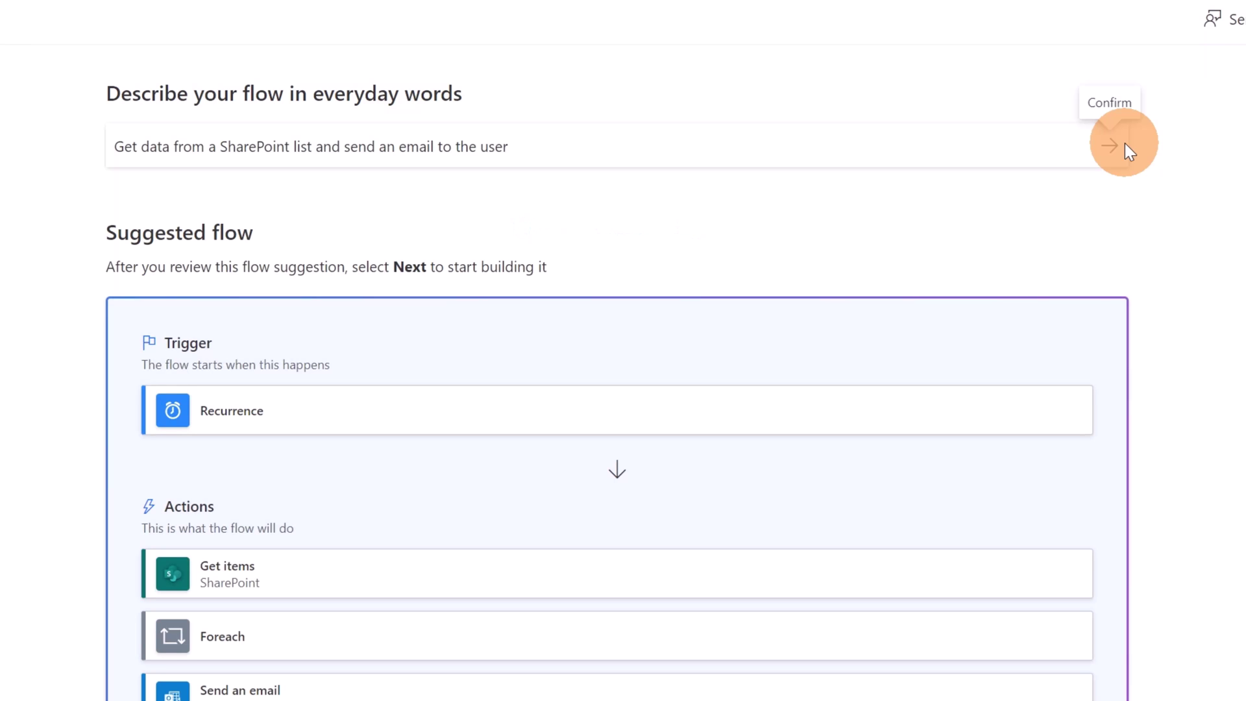
- Load suggestion 2 of 2, which adds a Condition step before Send an email
scroll(308, 318, down, 1)
scroll(304, 306, down, 1)
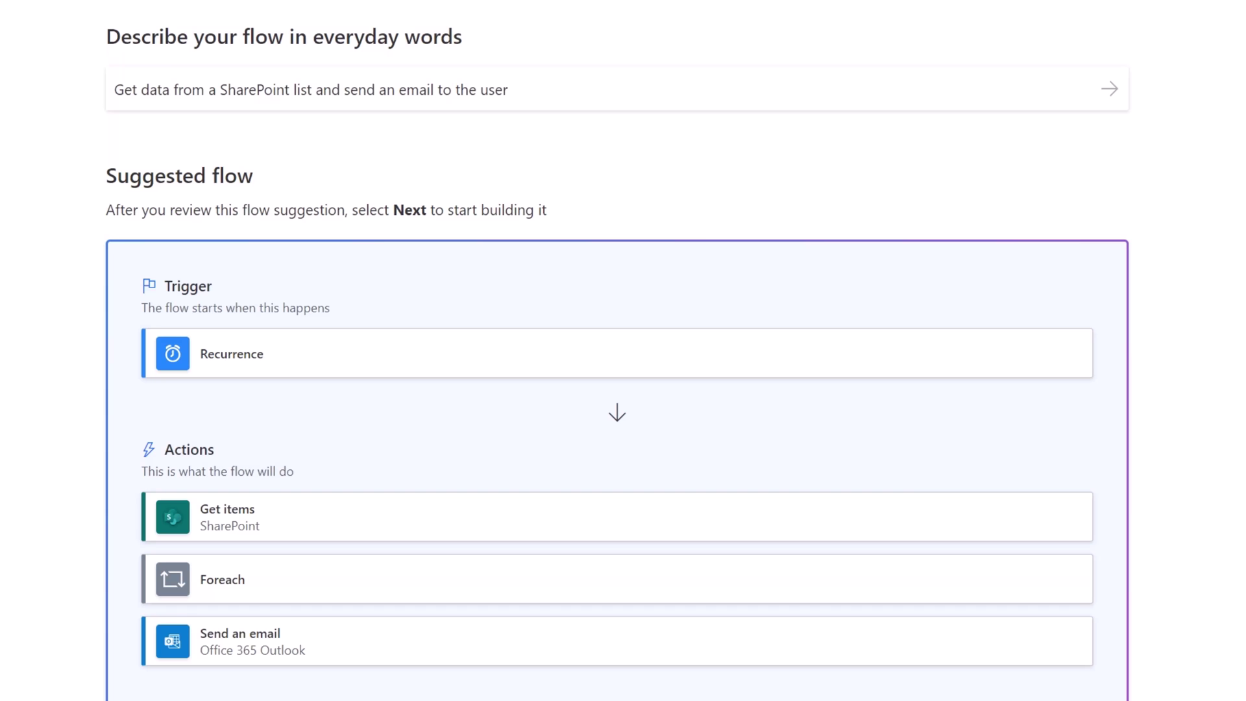
scroll(169, 643, down, 3)
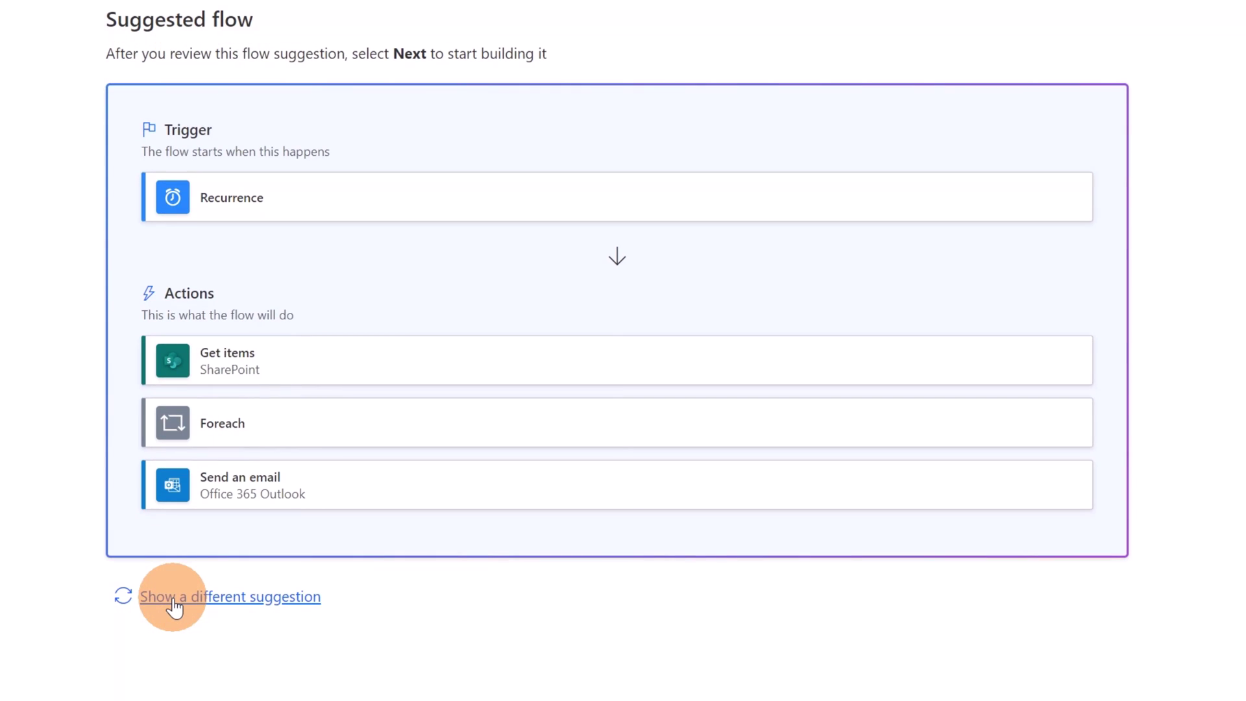
click(174, 605)
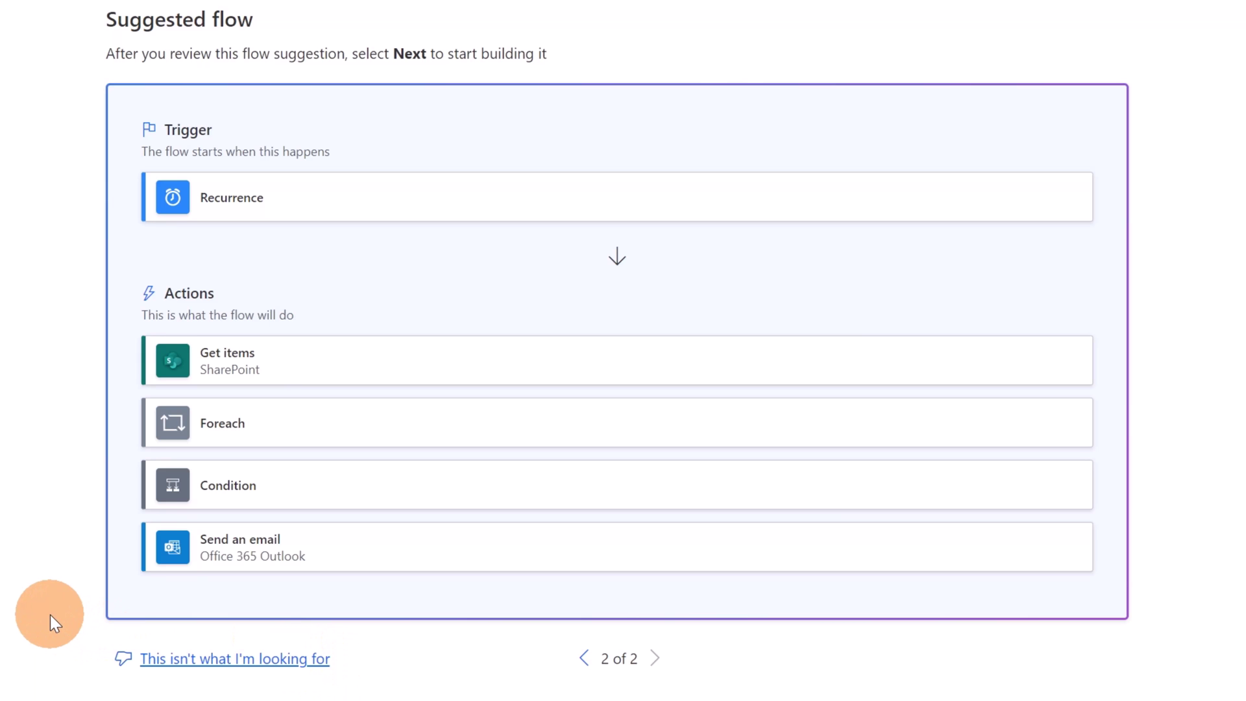
- Accept the suggested flow and continue to the connections stage
click(156, 662)
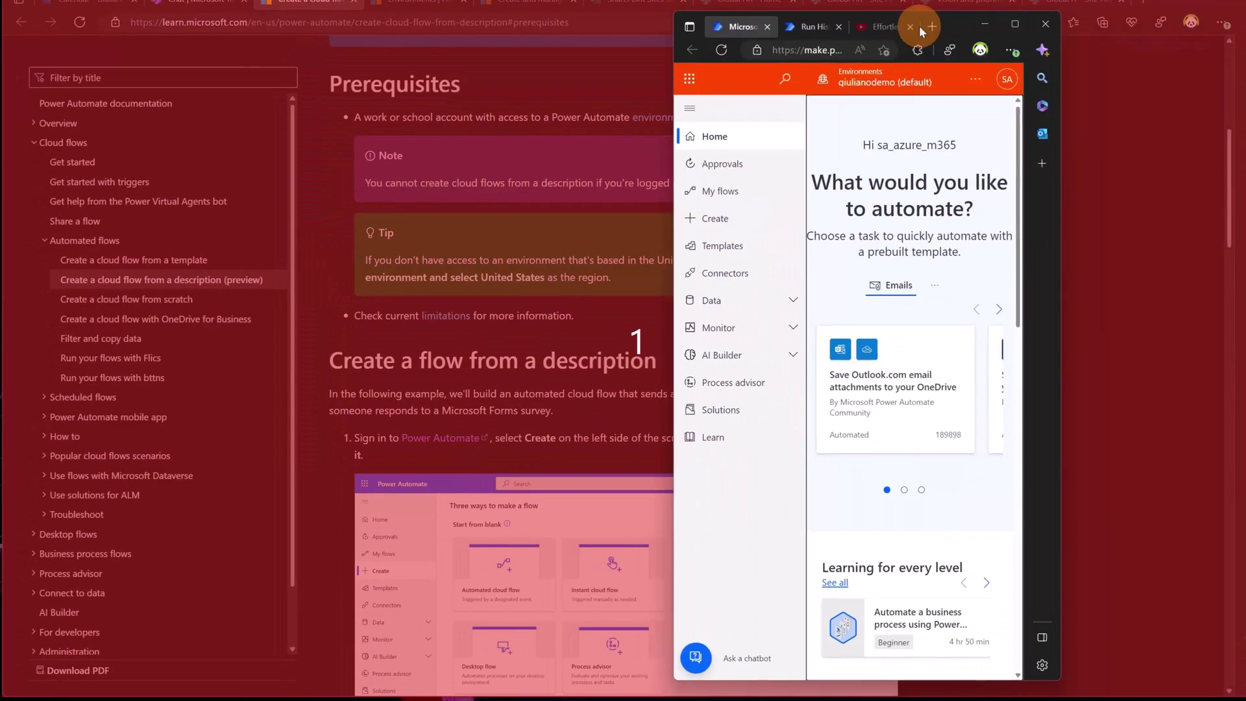
- Maximize the browser window, dismiss the Edge profile list, and go to the Create page
double_click(919, 25)
click(1193, 23)
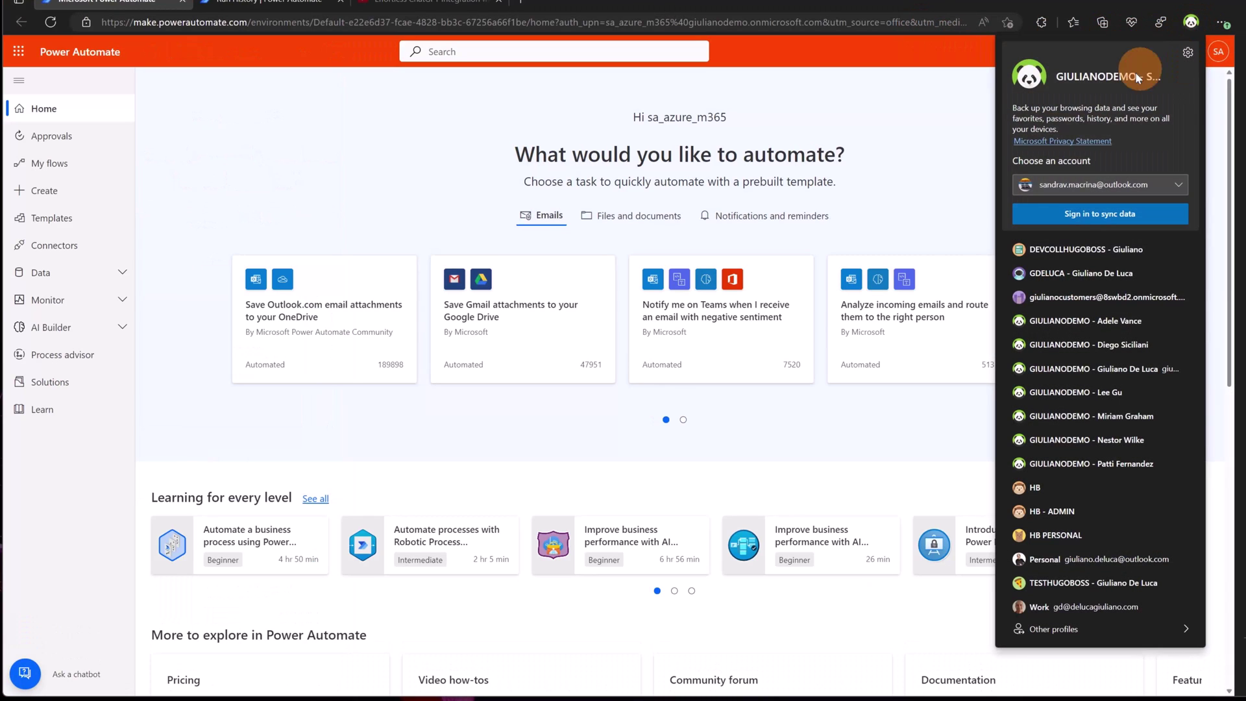
click(843, 87)
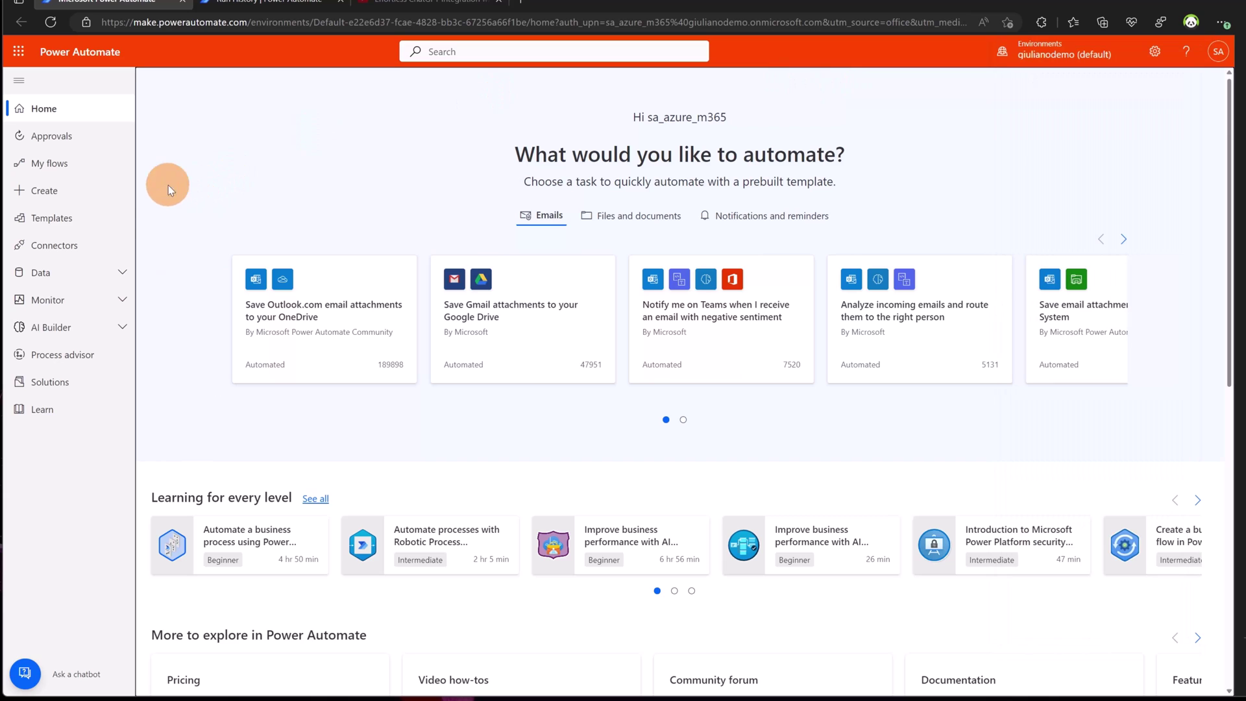
click(53, 184)
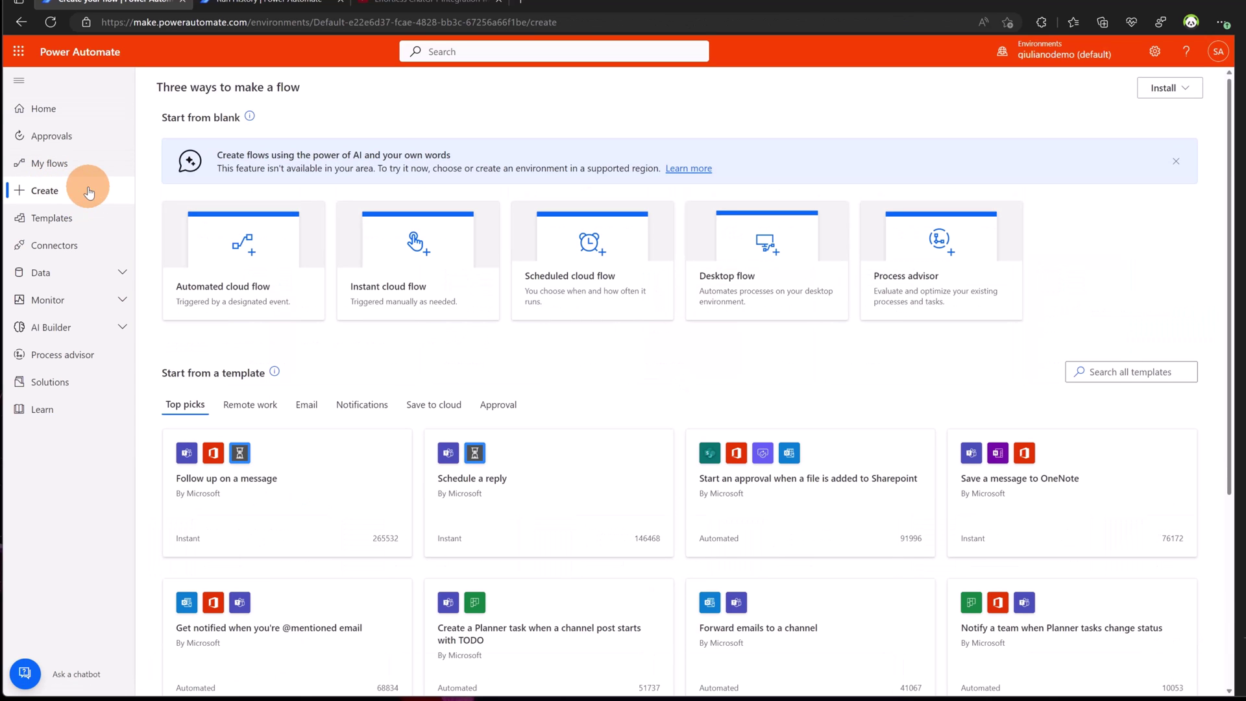
- Create automated cloud flow 'AI Suggestions' with the Teams trigger 'When a new channel message is added'
click(254, 250)
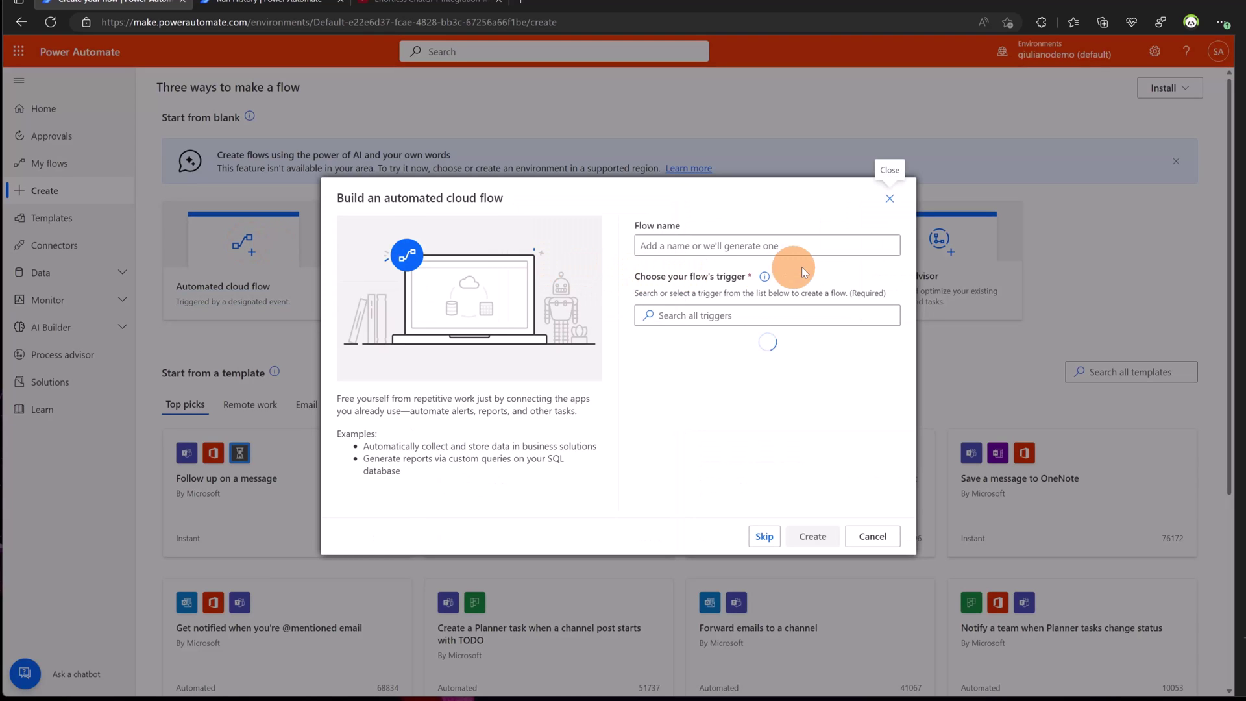
click(794, 247)
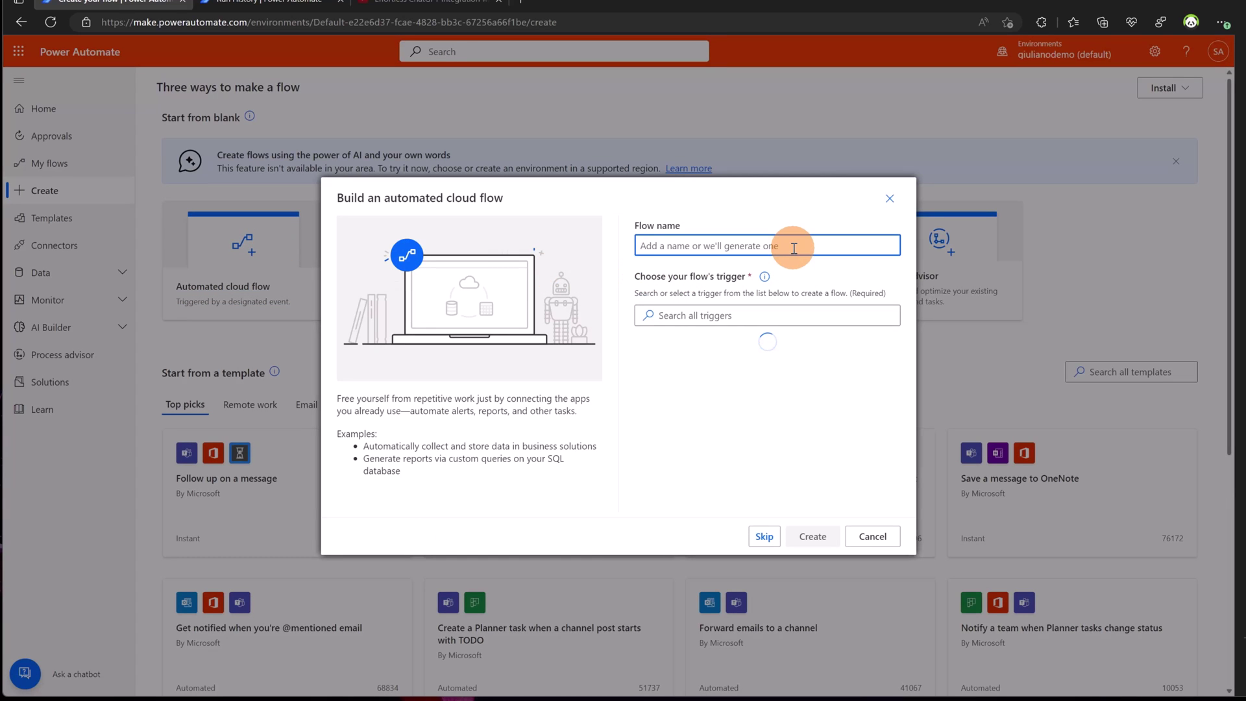
text(AI Suggestions)
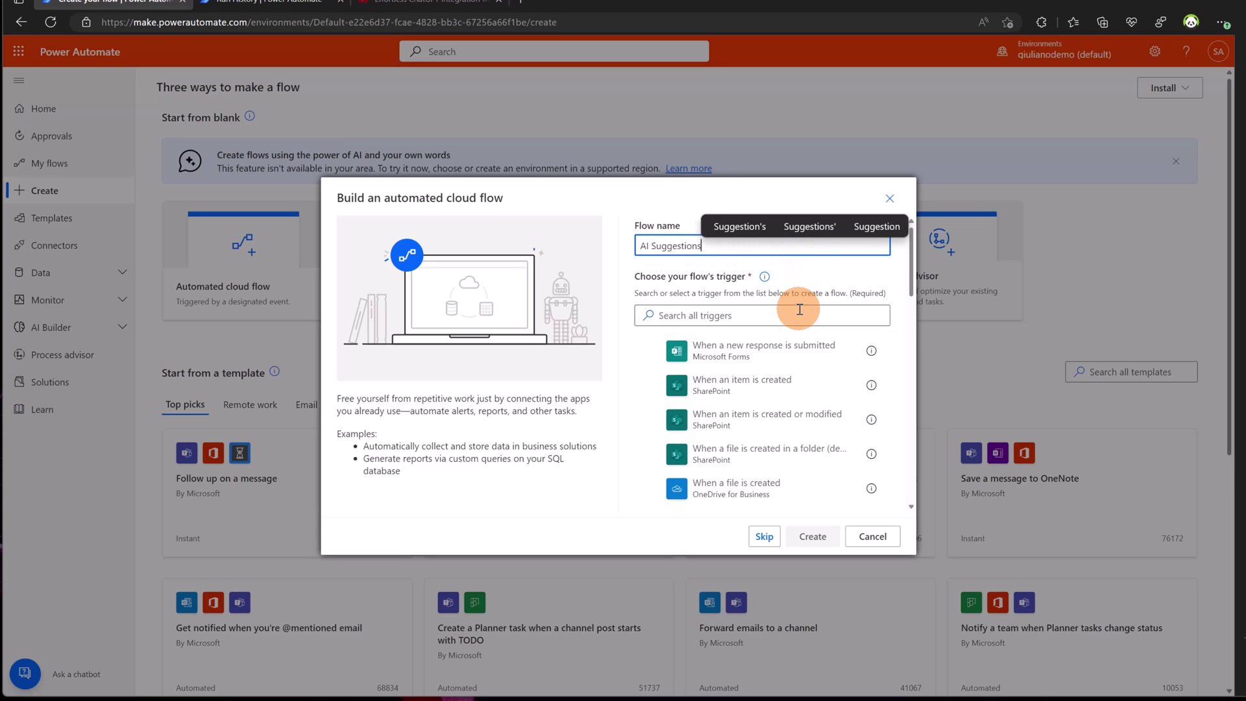
click(799, 312)
text(teams)
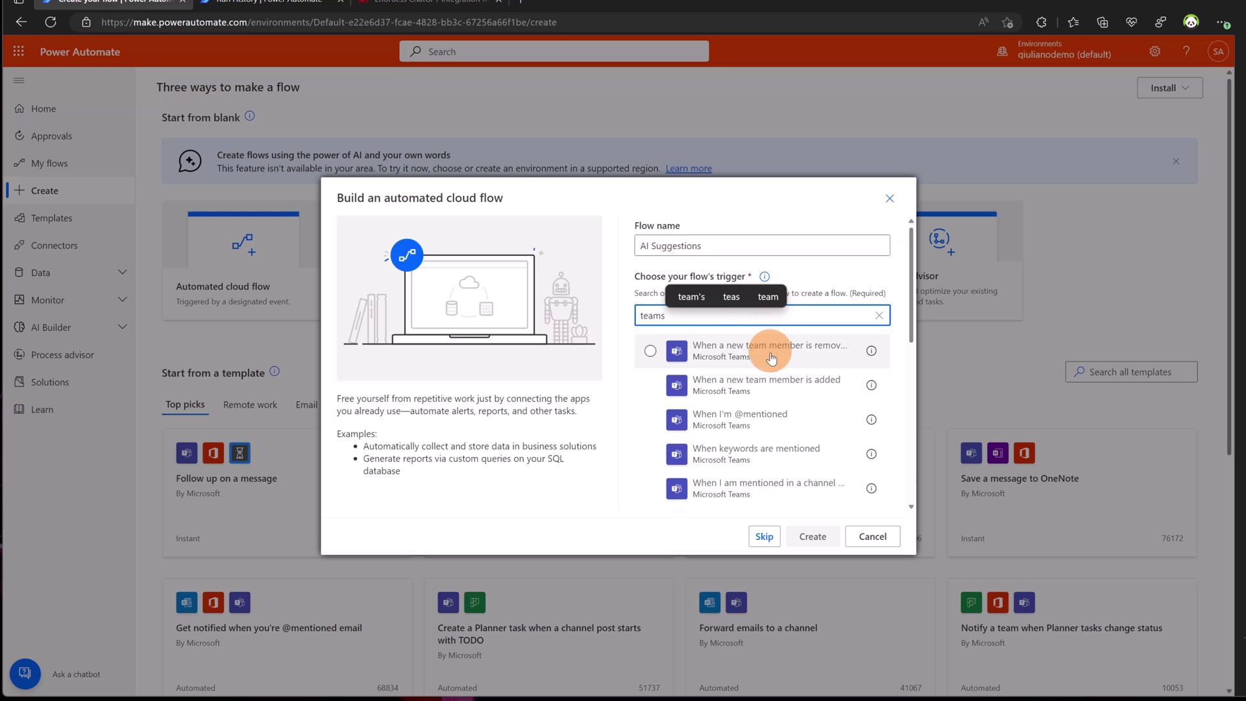
scroll(786, 406, down, 3)
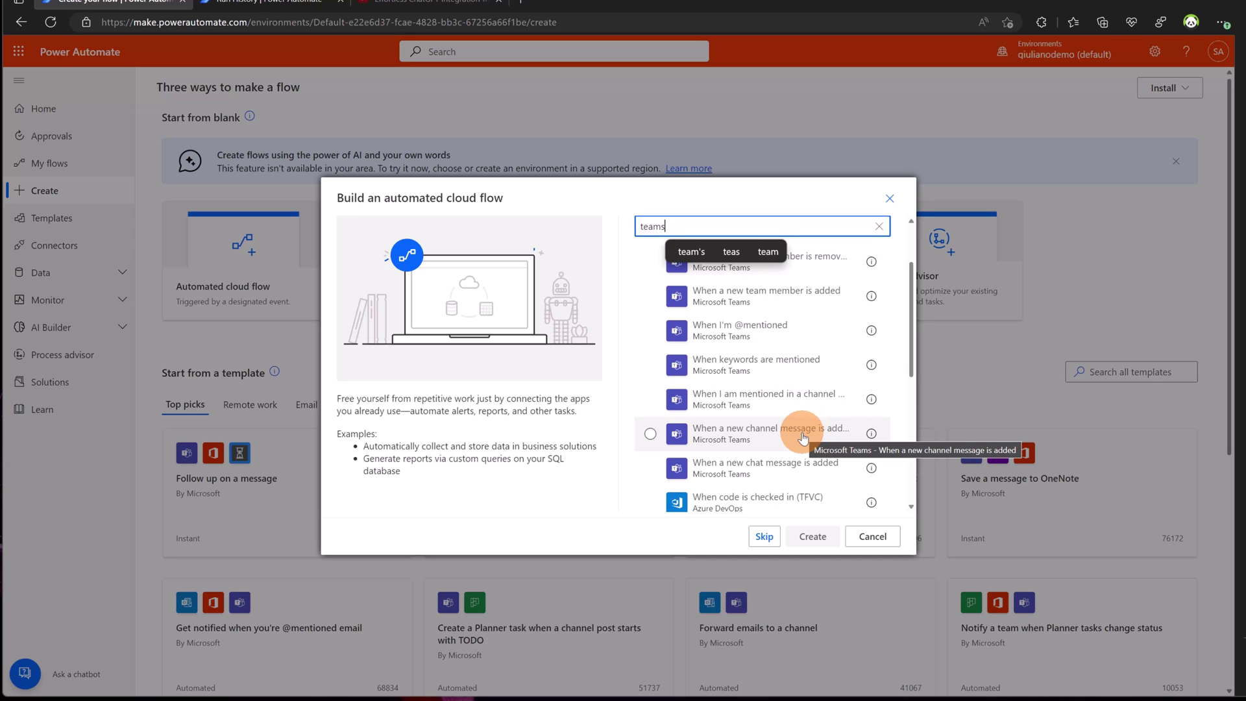
click(802, 434)
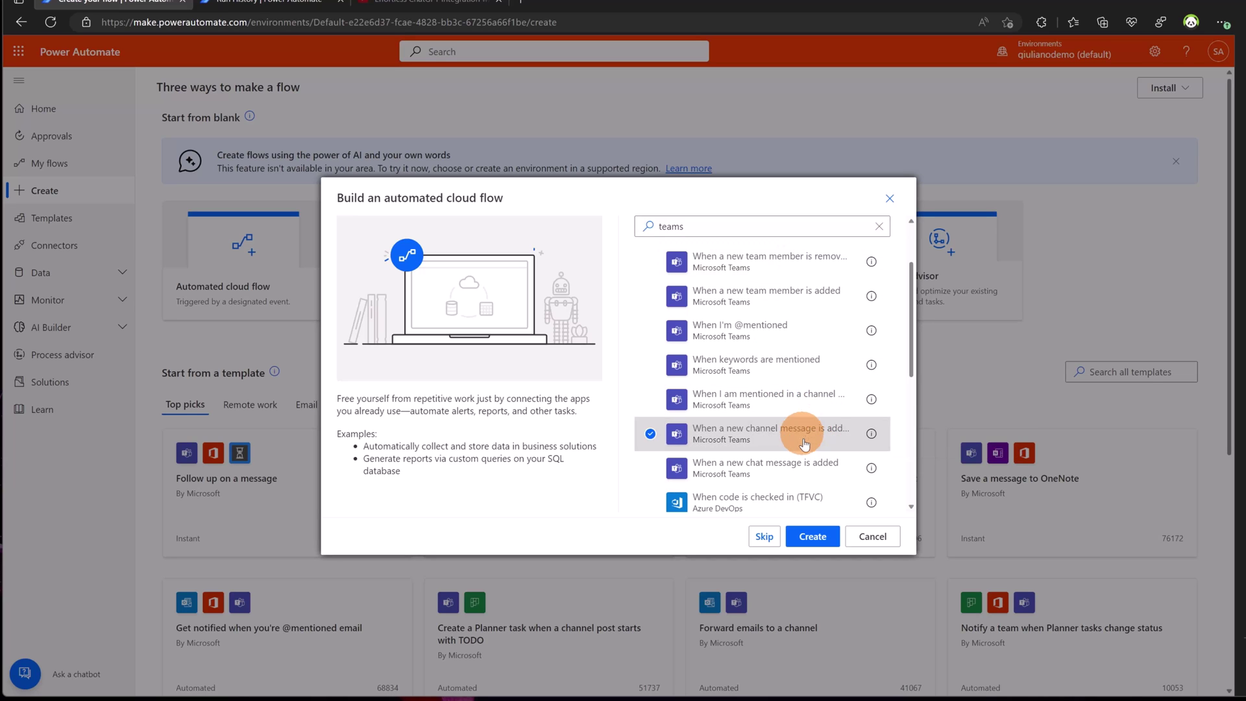
click(825, 537)
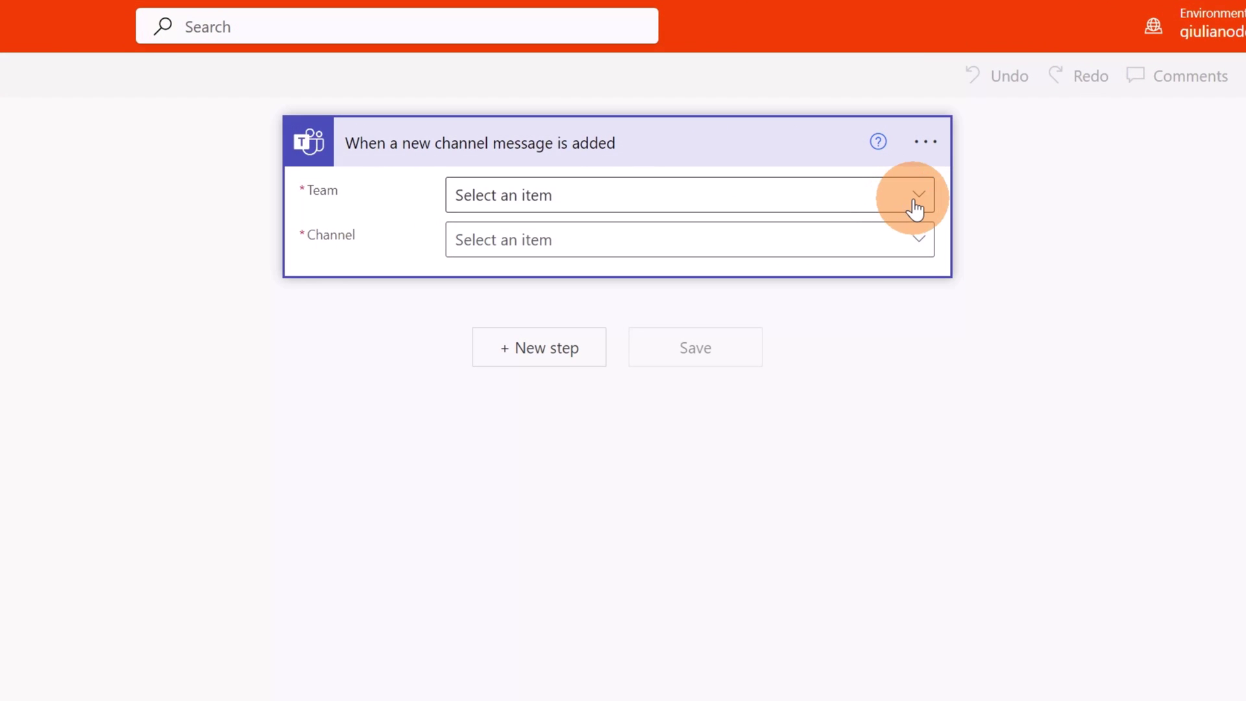
- Set the trigger's Team to IT and its Channel to AI
click(915, 209)
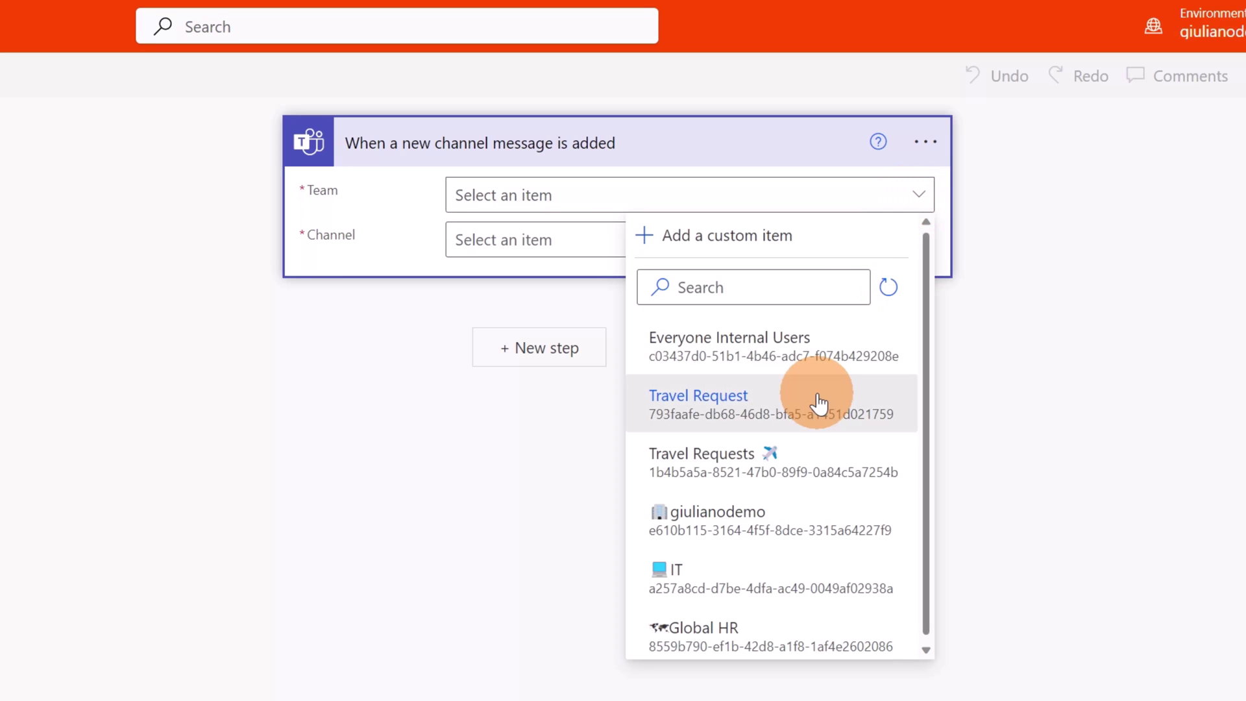
click(708, 579)
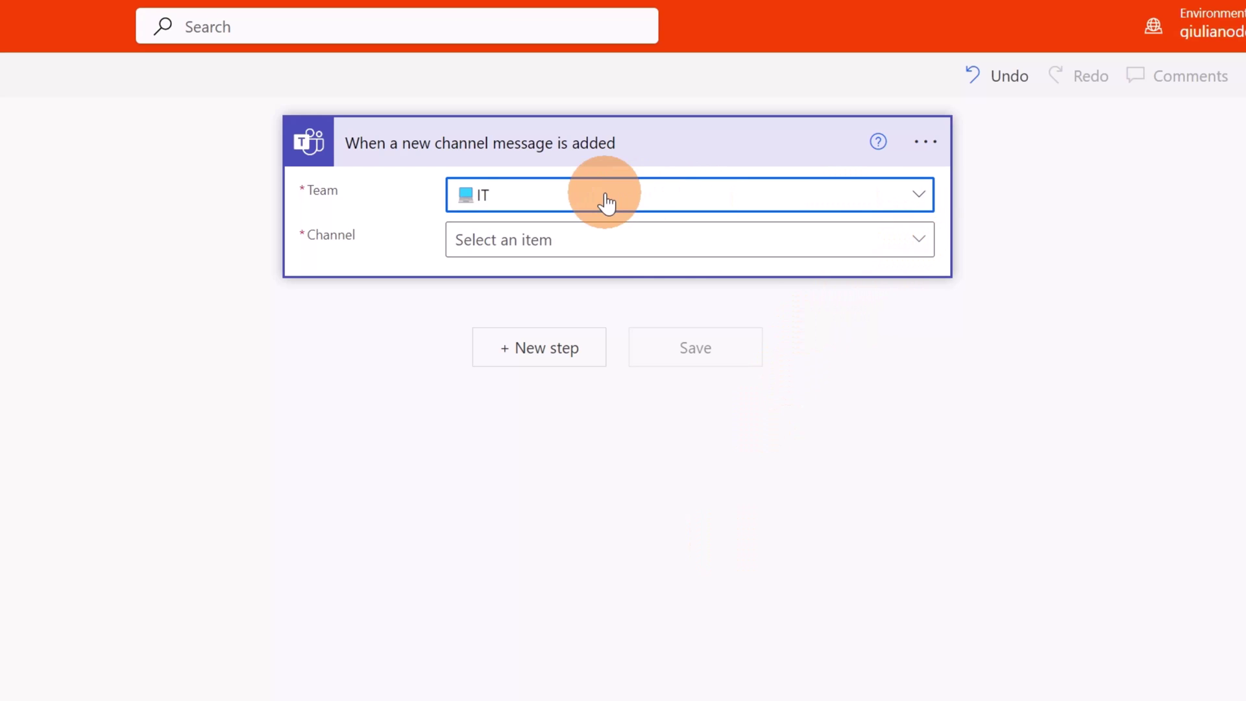
click(918, 250)
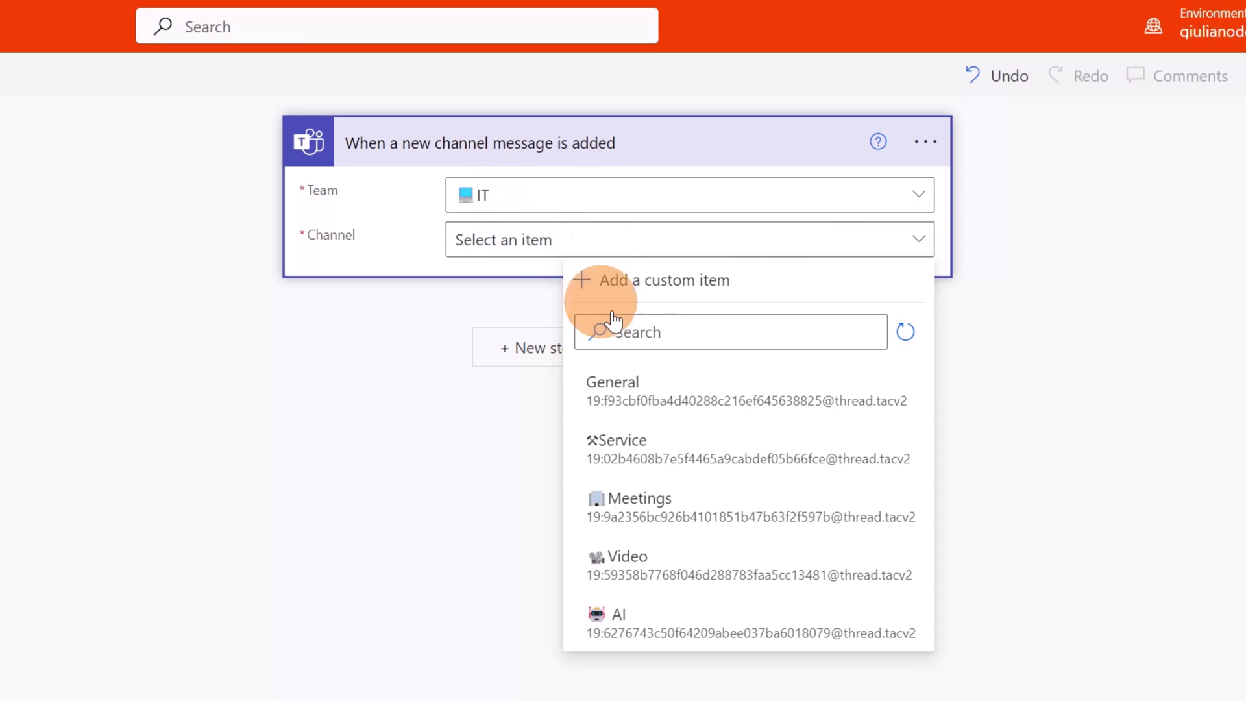
click(667, 627)
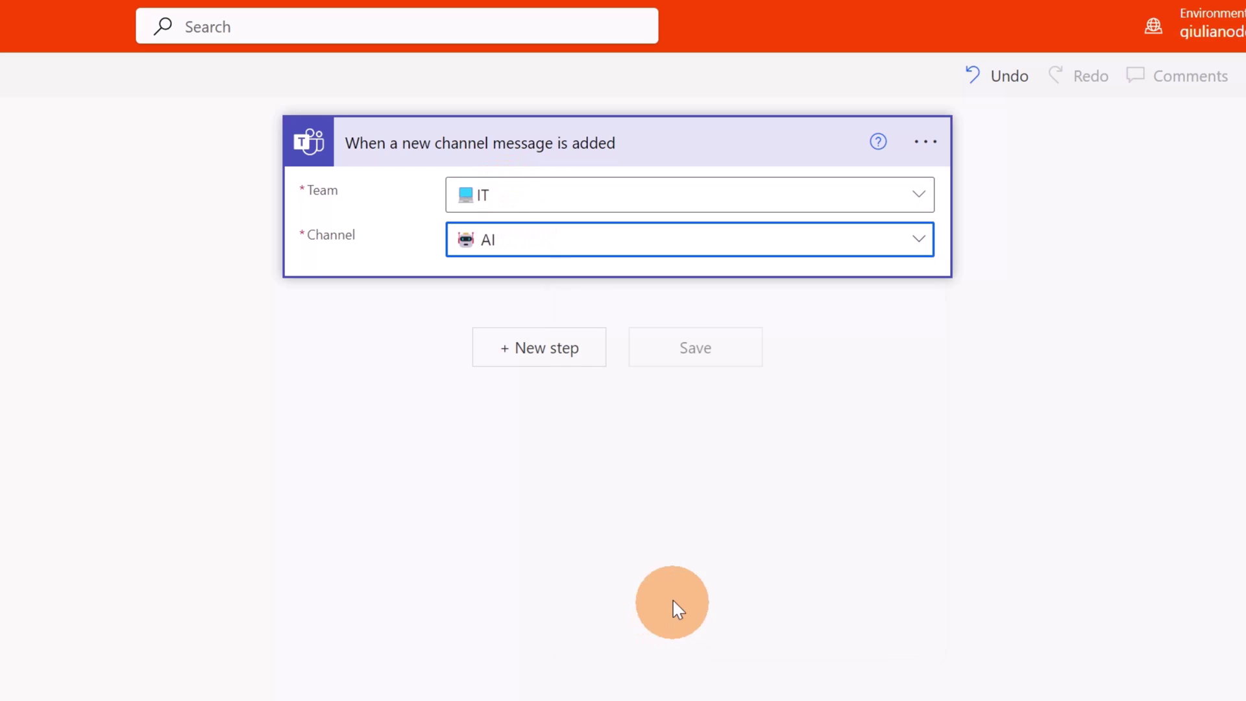
- Add the Microsoft Teams Get message details action with the trigger's Message id as Message
click(556, 368)
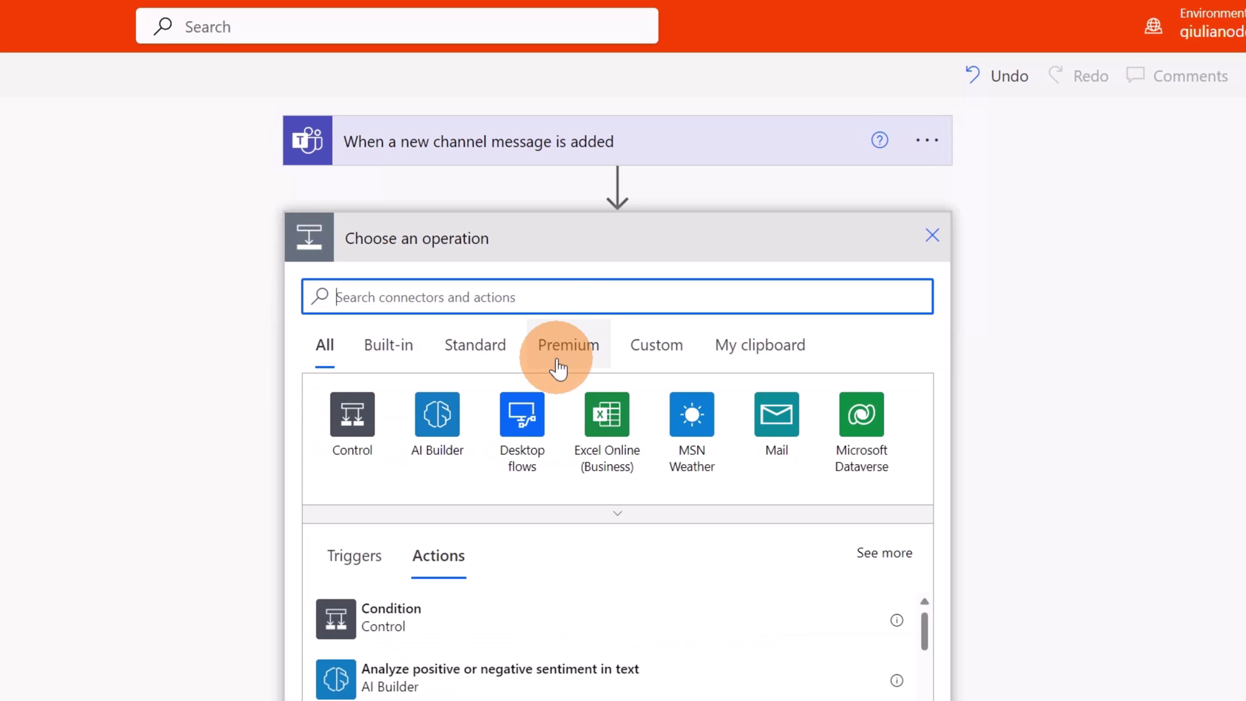
click(550, 293)
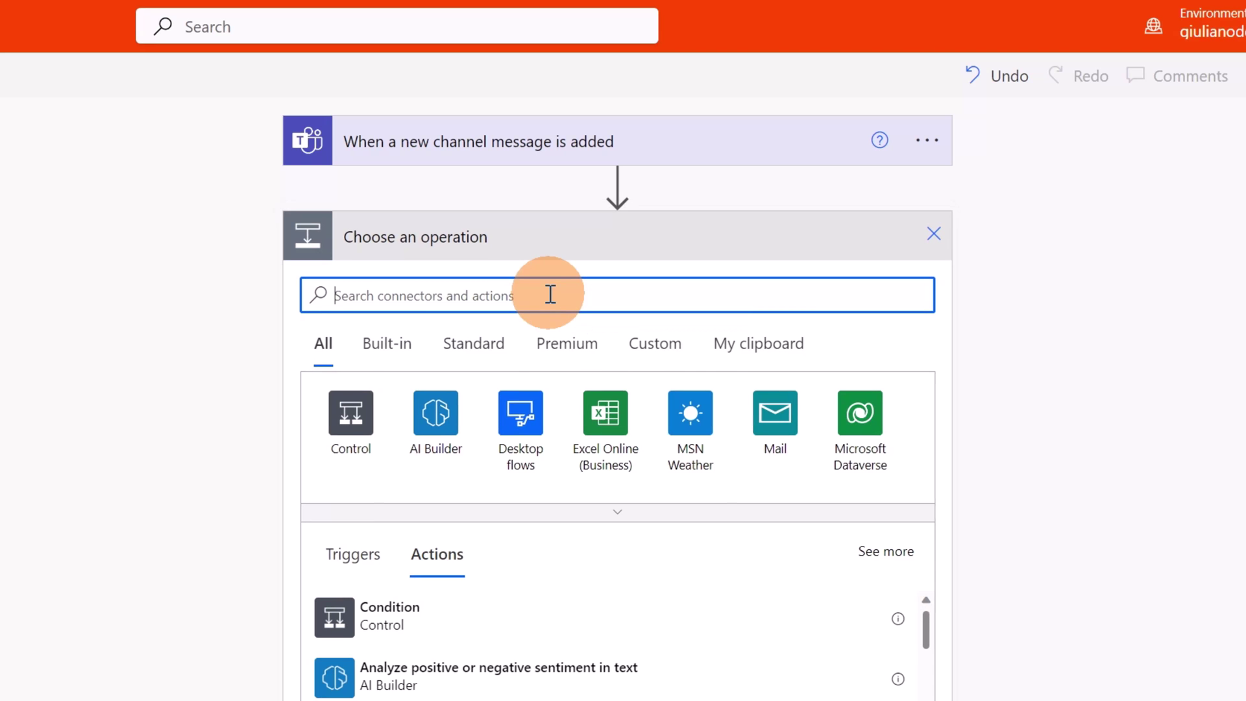
text(teams)
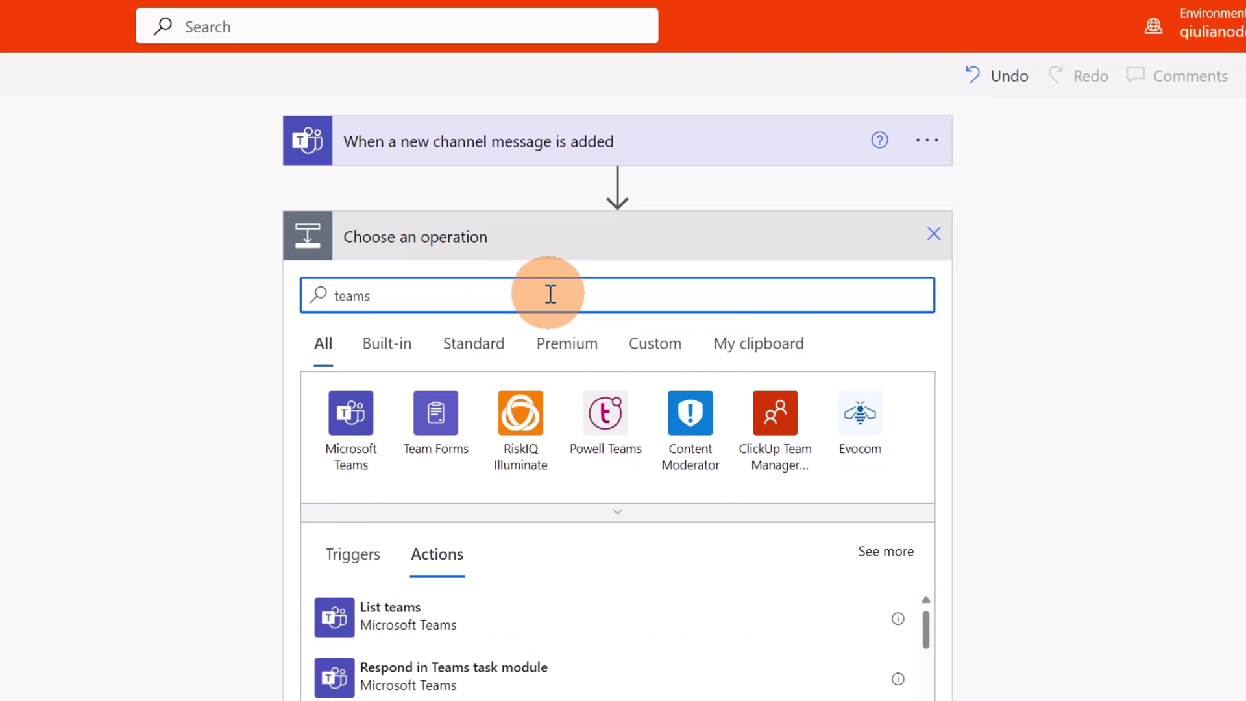
click(374, 443)
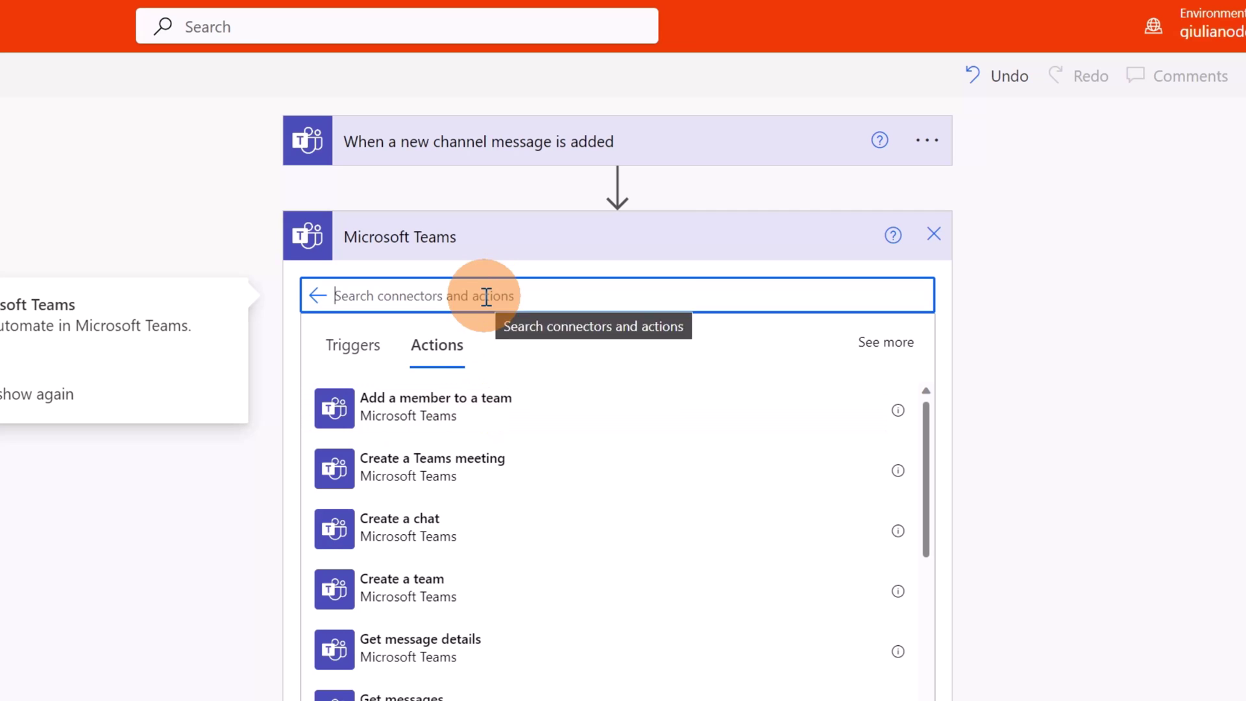
click(489, 656)
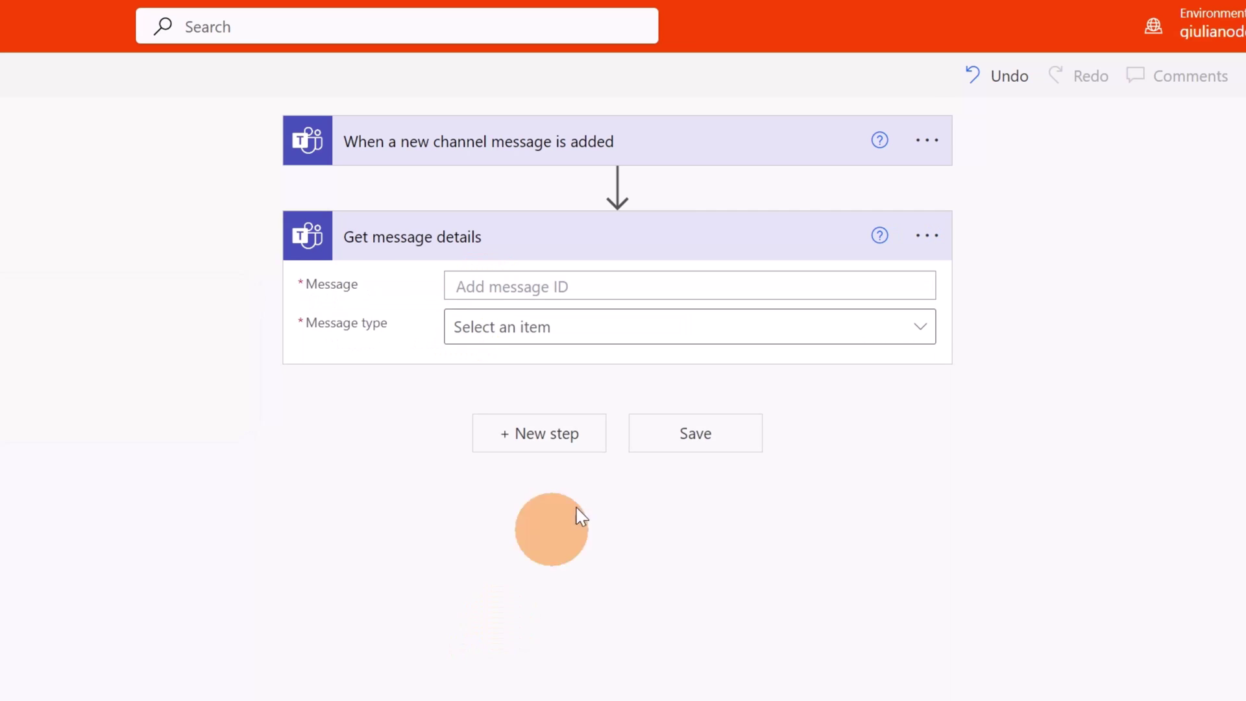
click(776, 292)
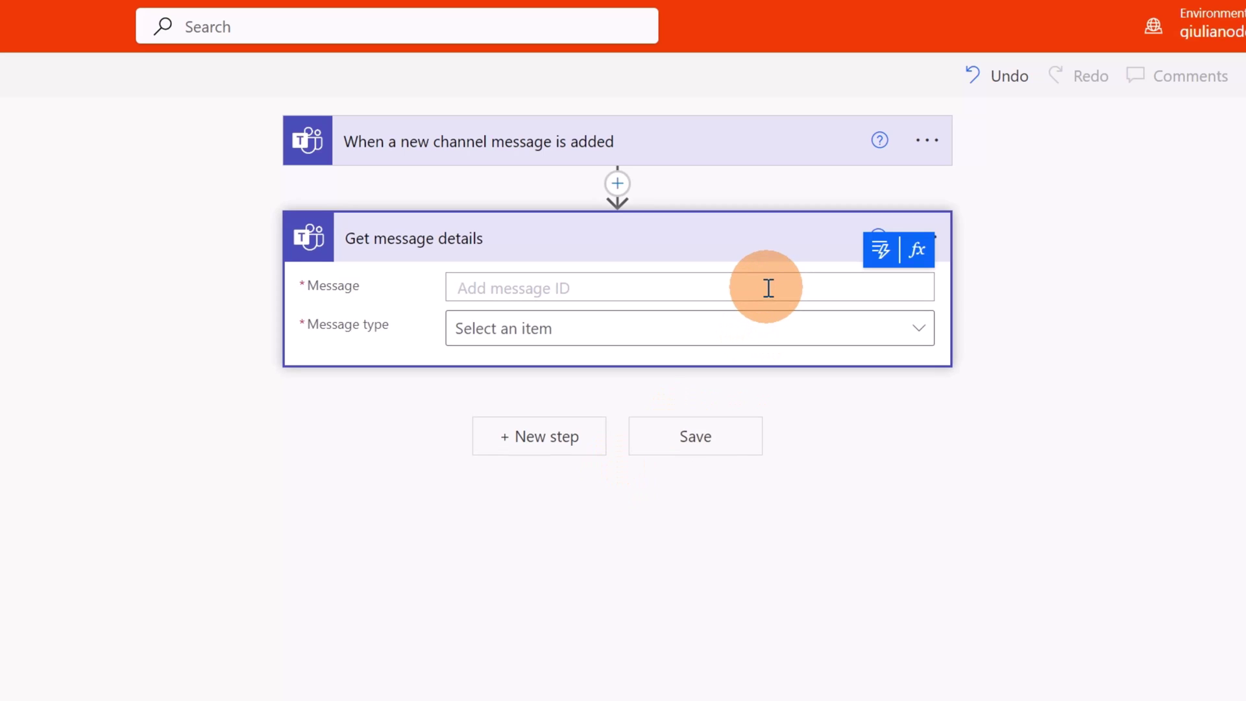
click(882, 257)
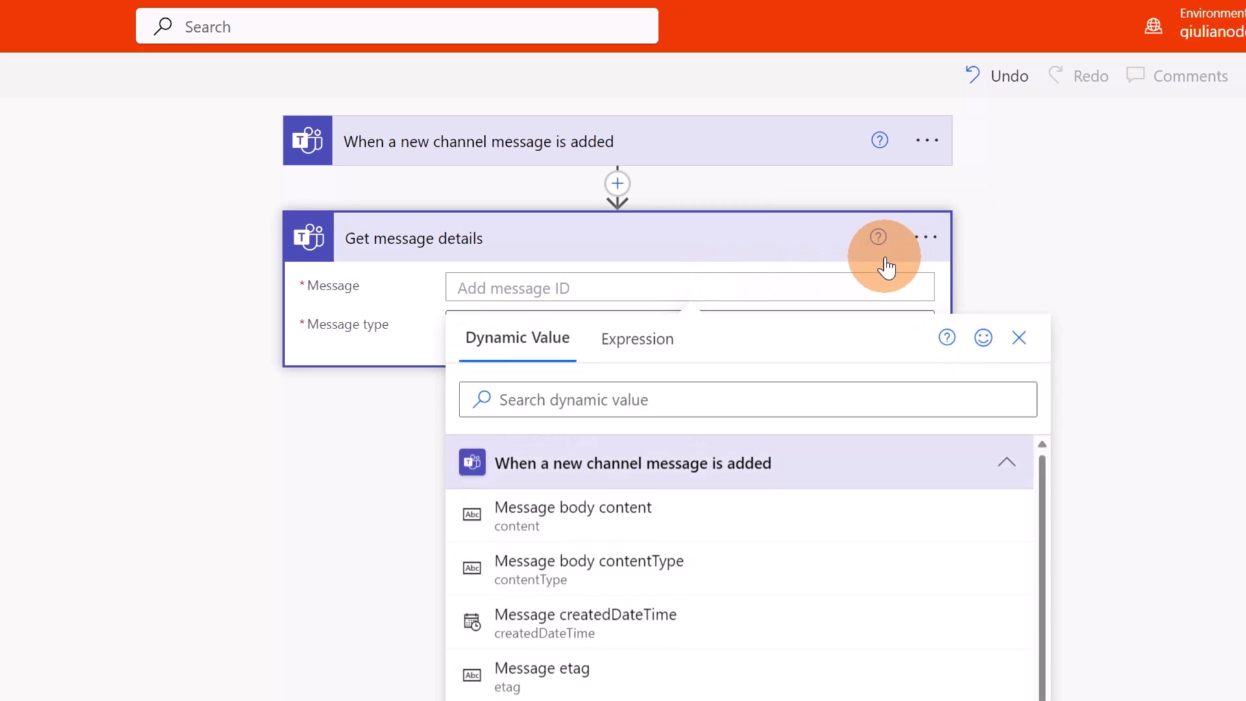
click(581, 400)
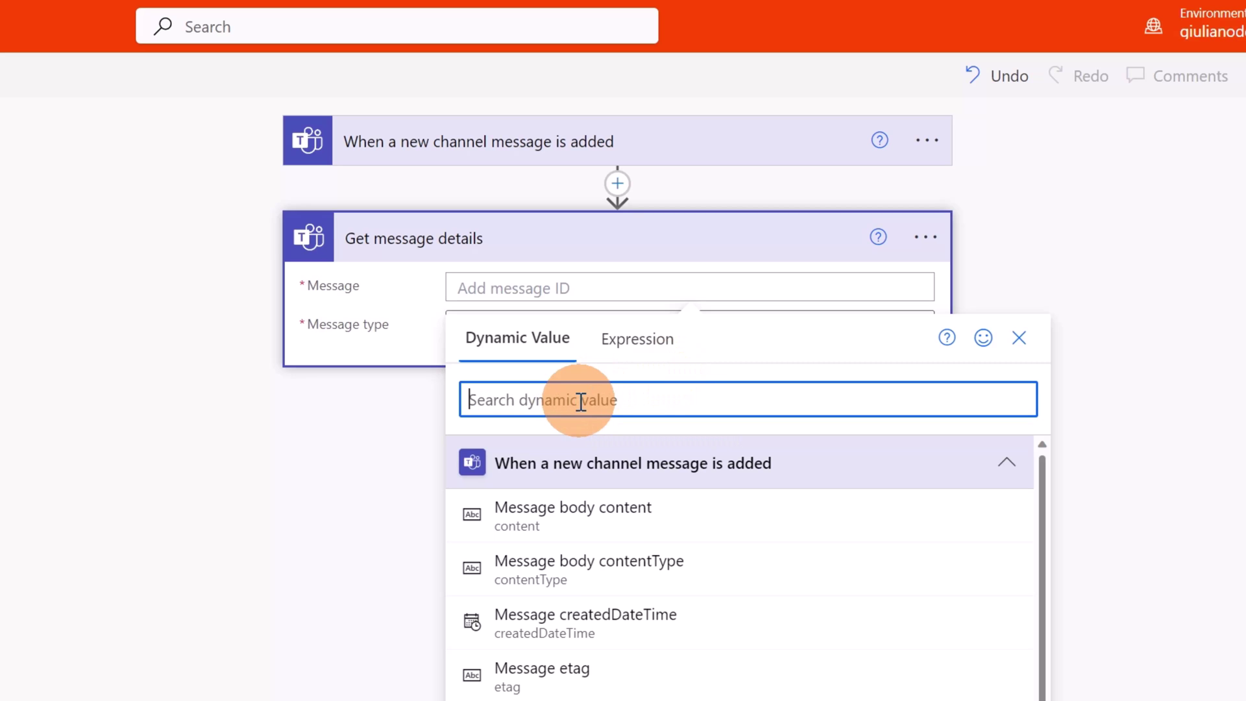
text(mrssage )
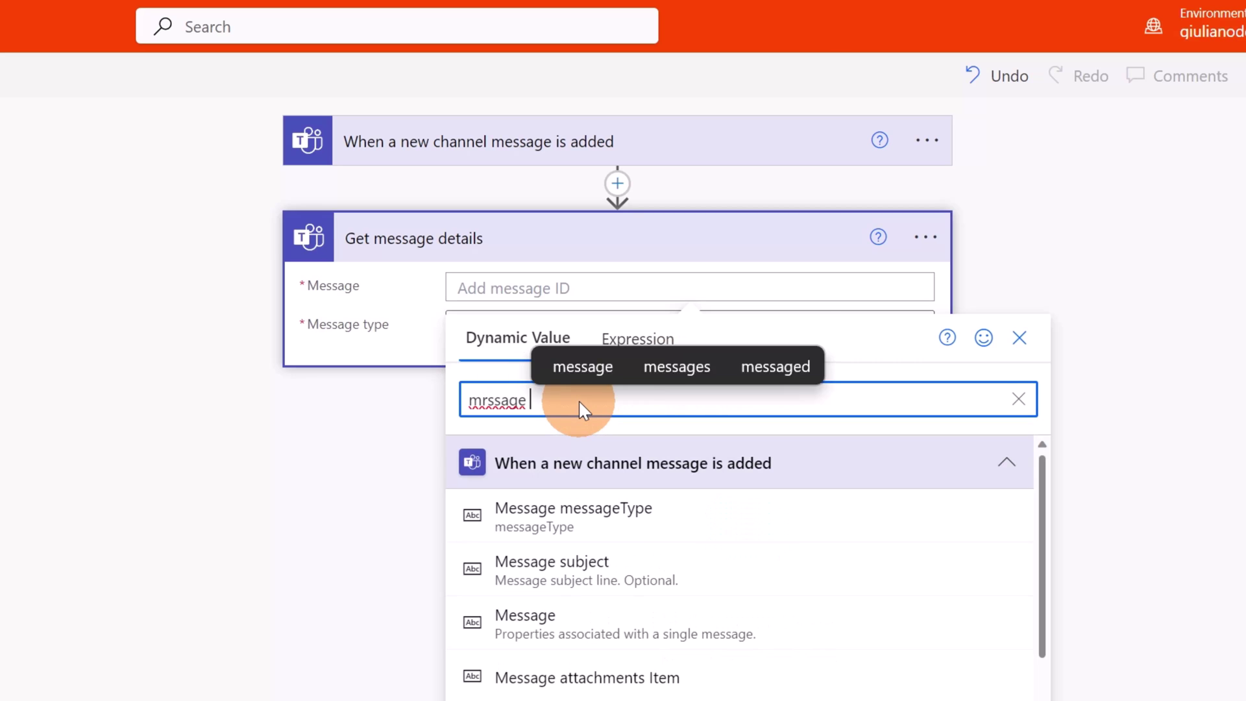
text(id)
click(549, 505)
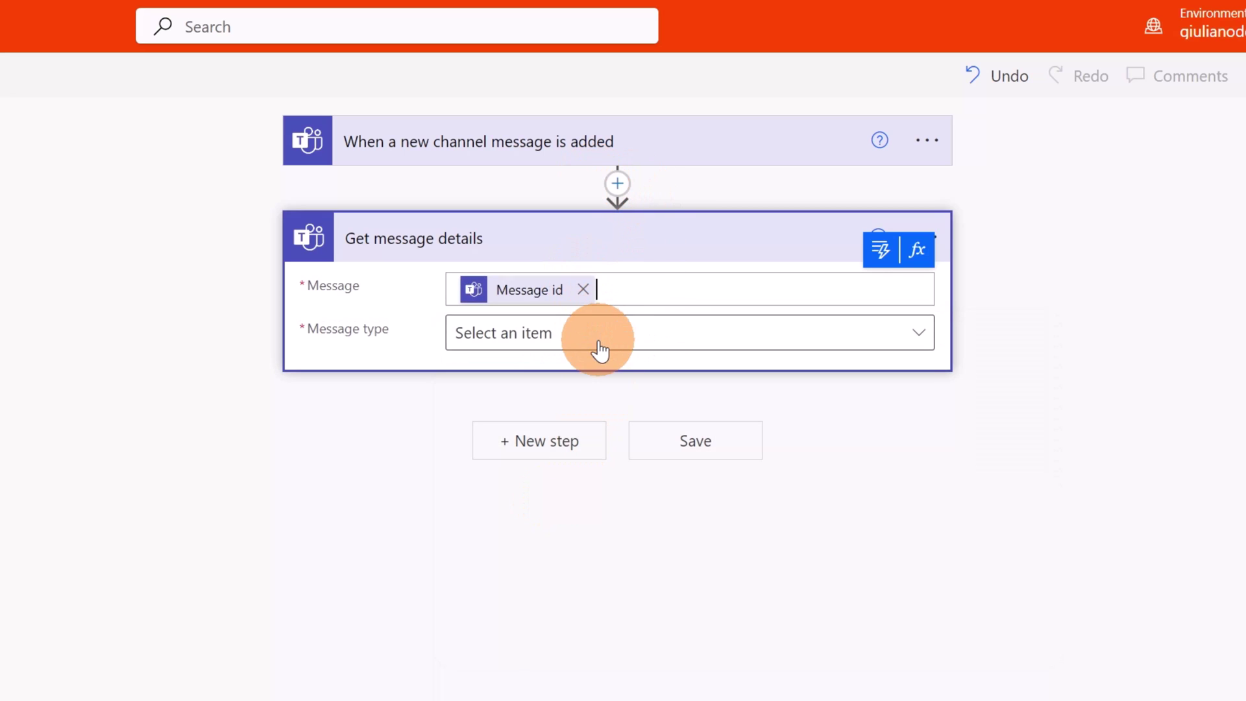
- Set the message type to Channel, Team to IT and Channel to AI
click(598, 350)
click(535, 496)
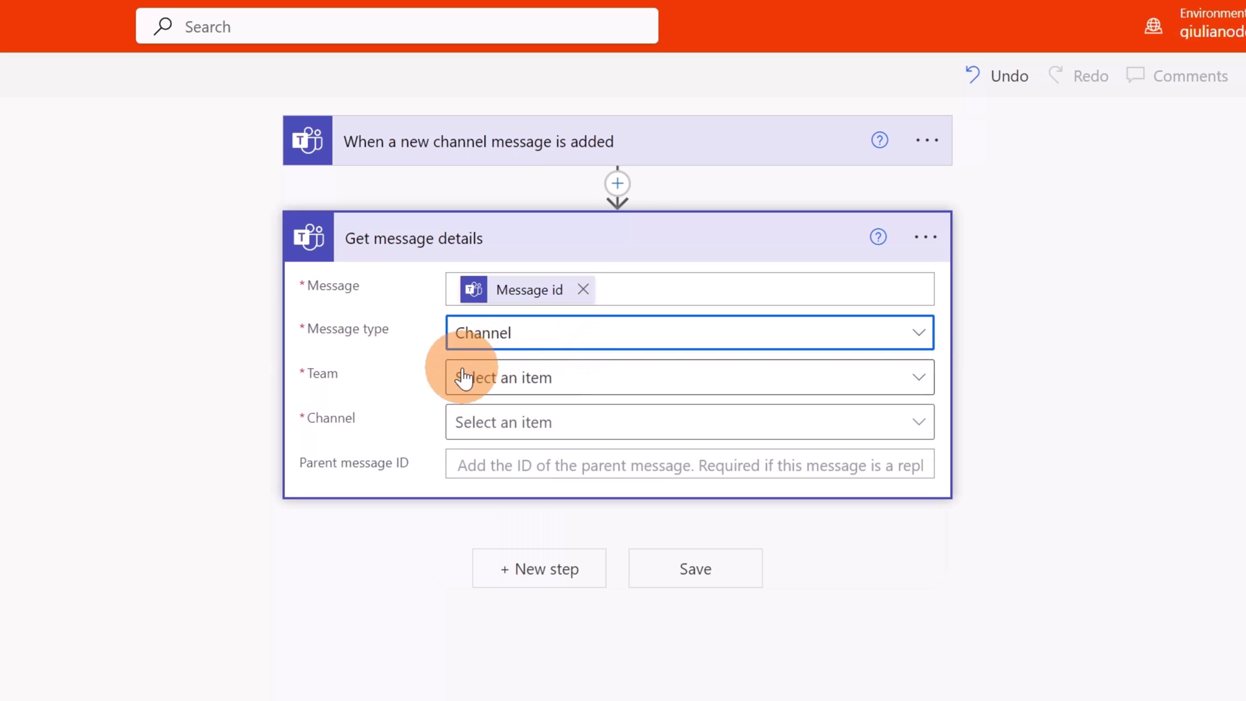
click(670, 387)
click(543, 680)
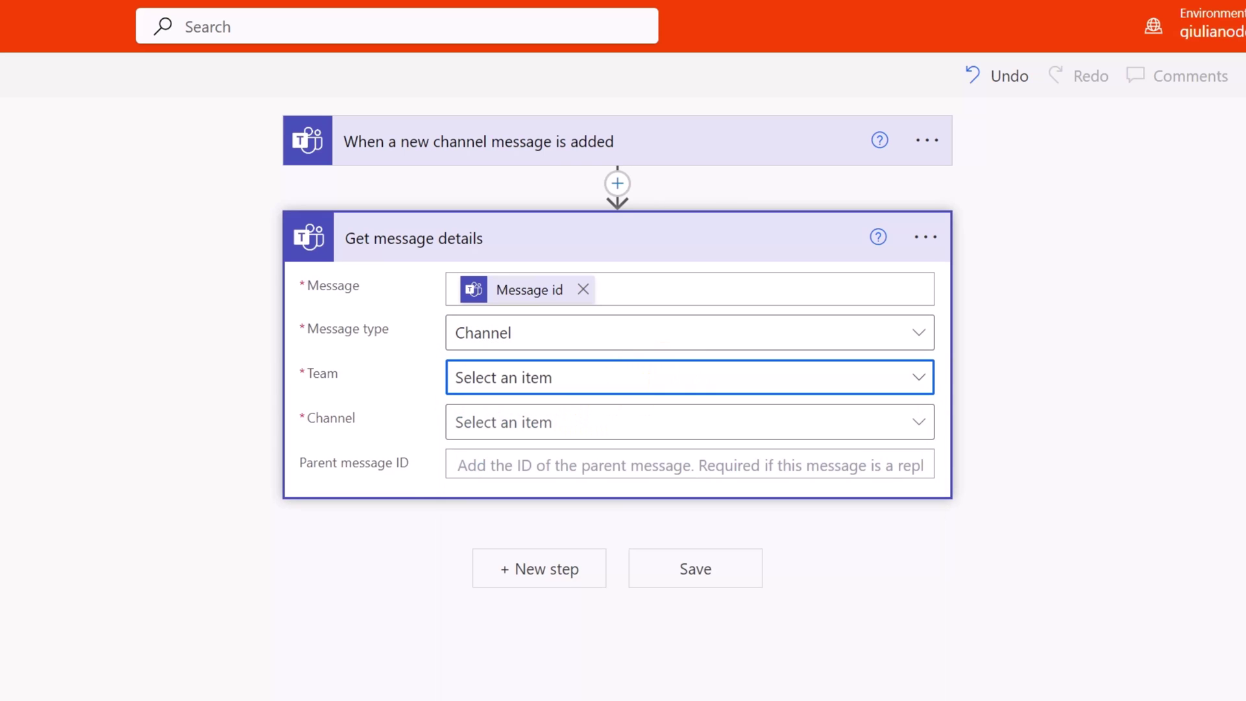
click(632, 438)
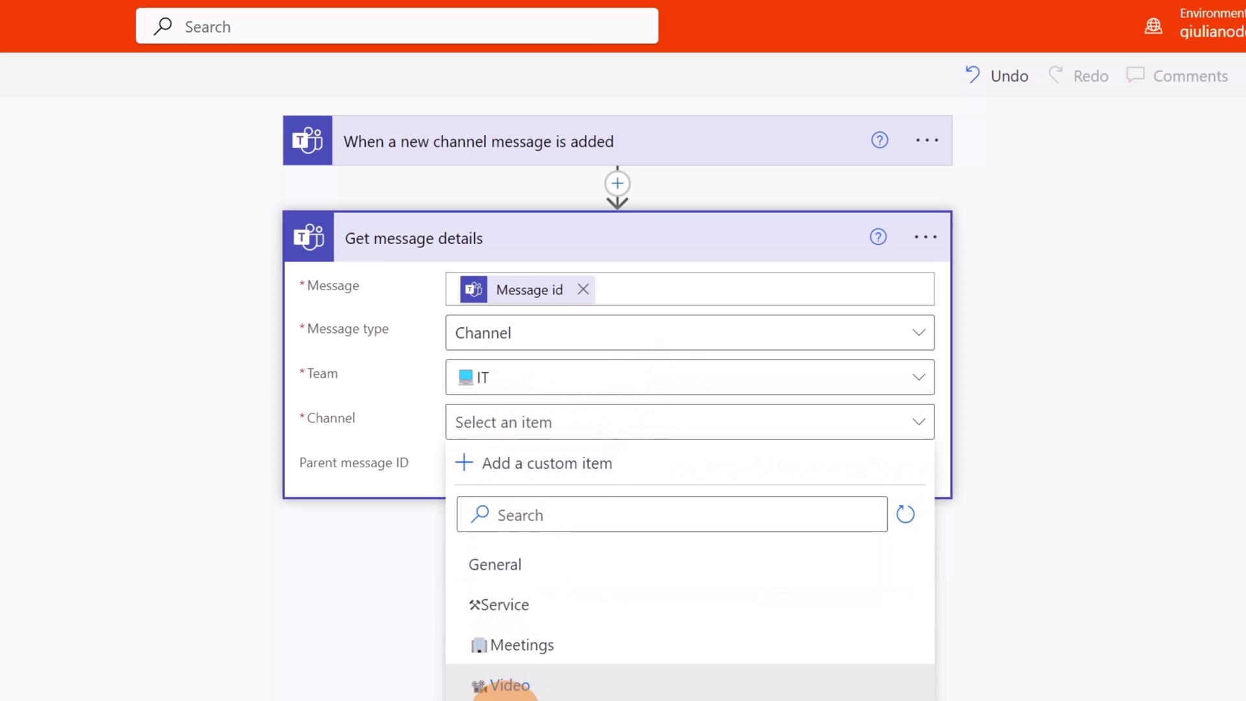
click(504, 694)
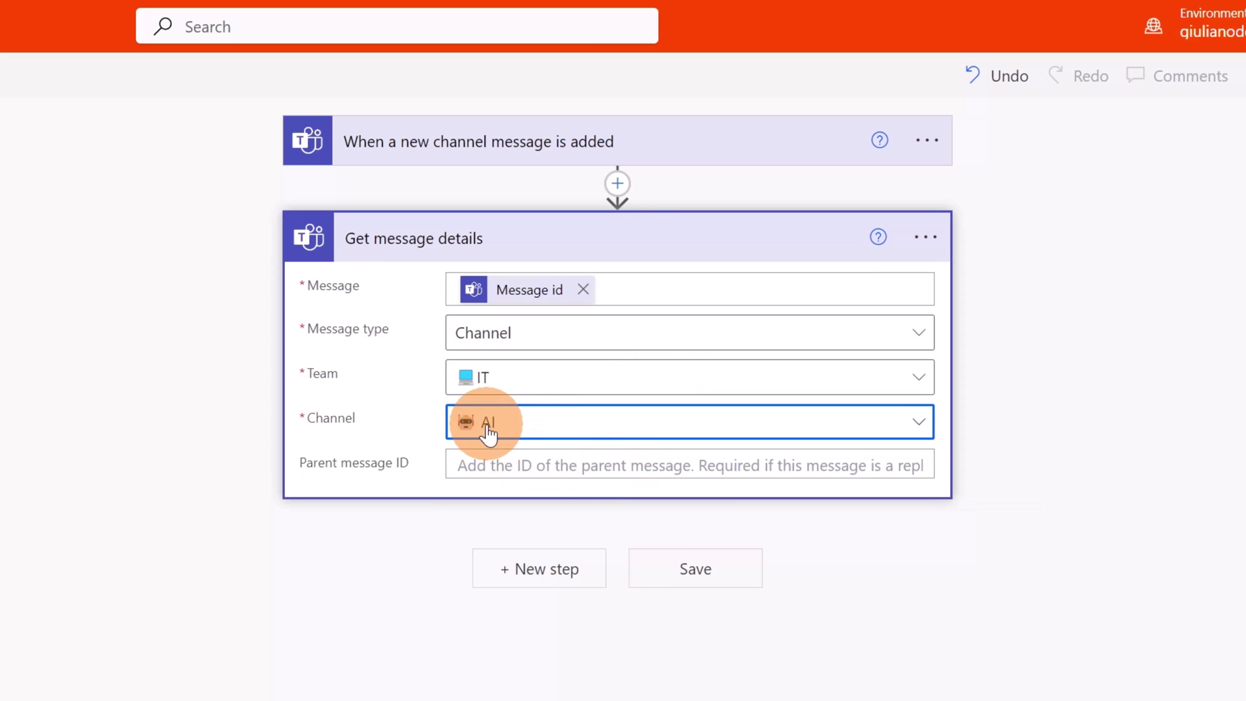
- Fill Parent message ID with the dynamic value Message replyToId
click(708, 467)
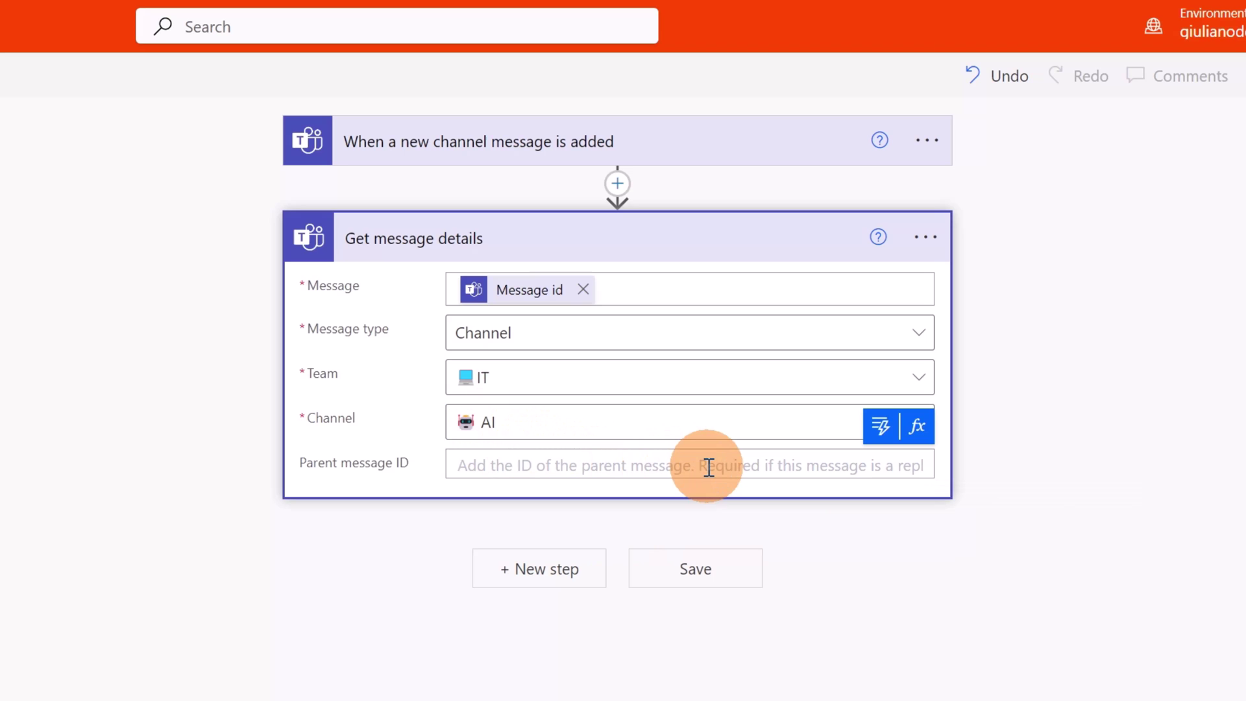
click(879, 426)
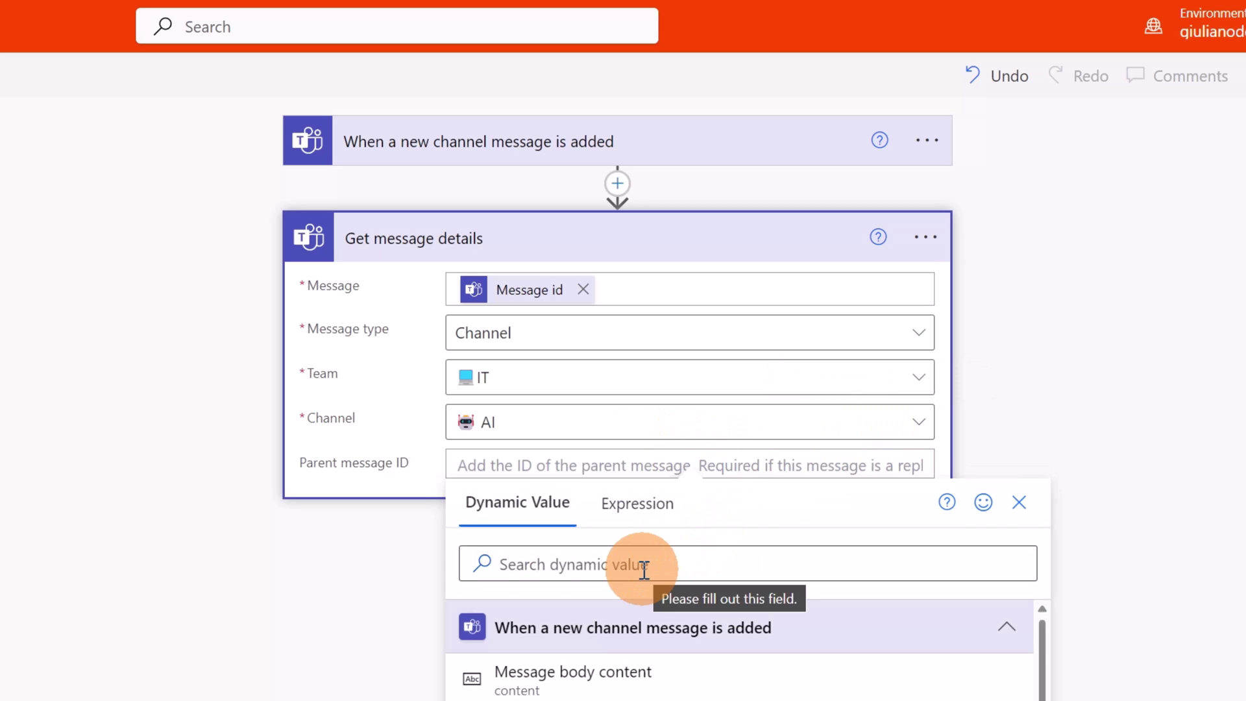
click(541, 567)
text(parent)
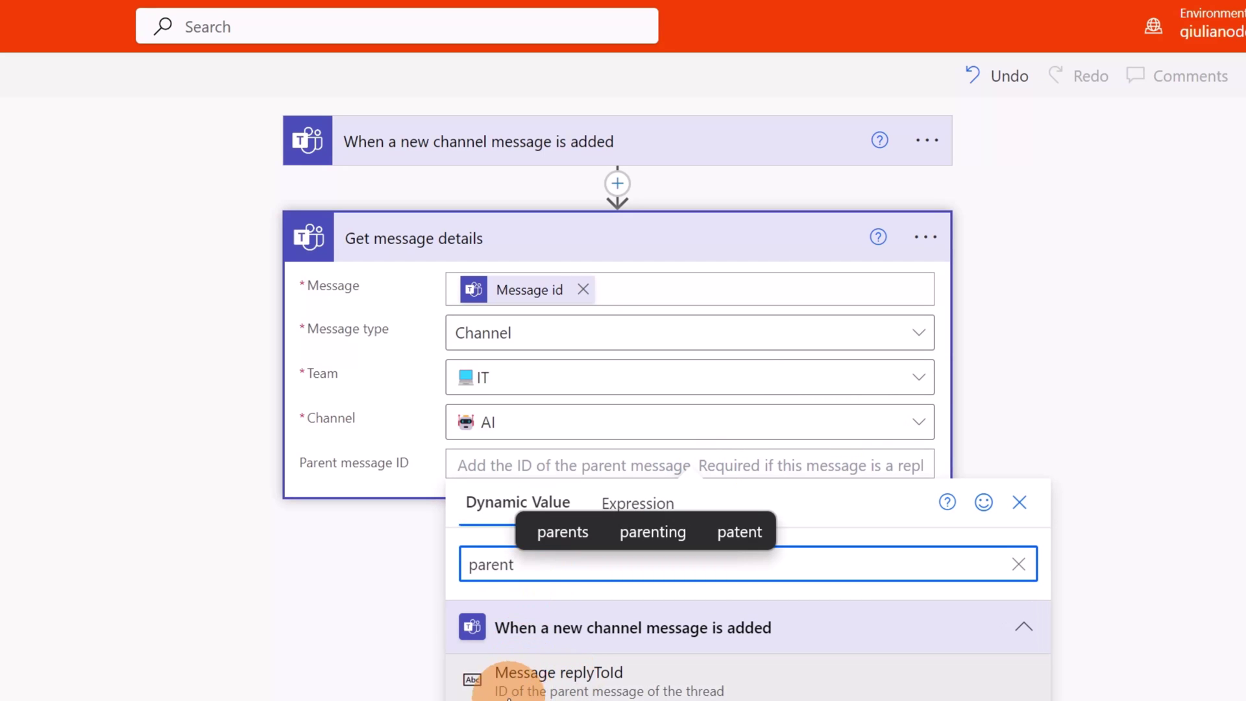
click(659, 693)
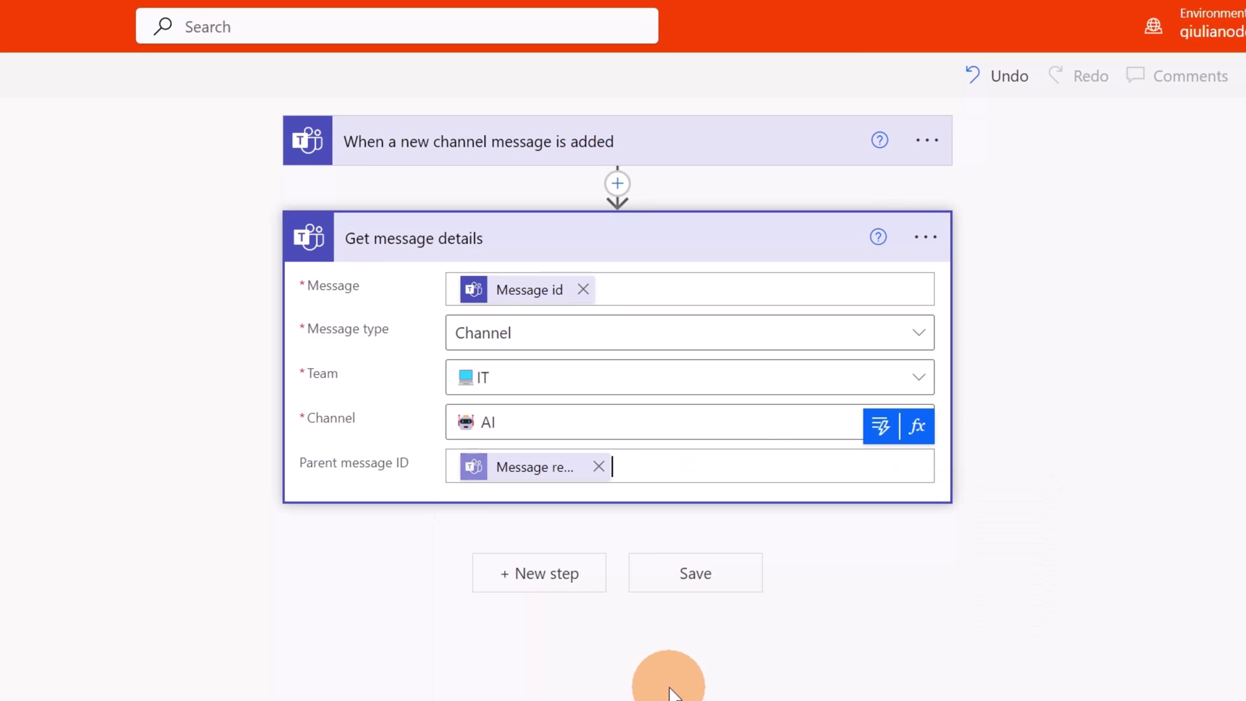
- Insert the HTTP connector's HTTP action and choose POST as its request method
click(582, 587)
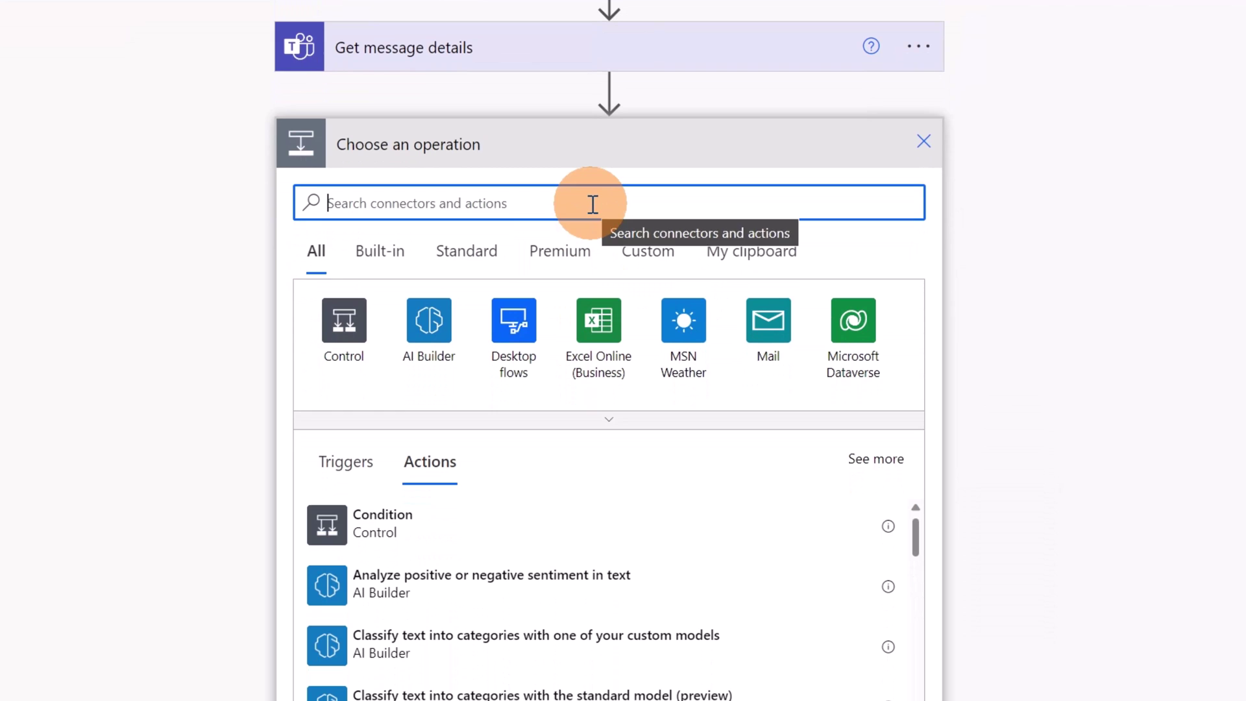
text(http)
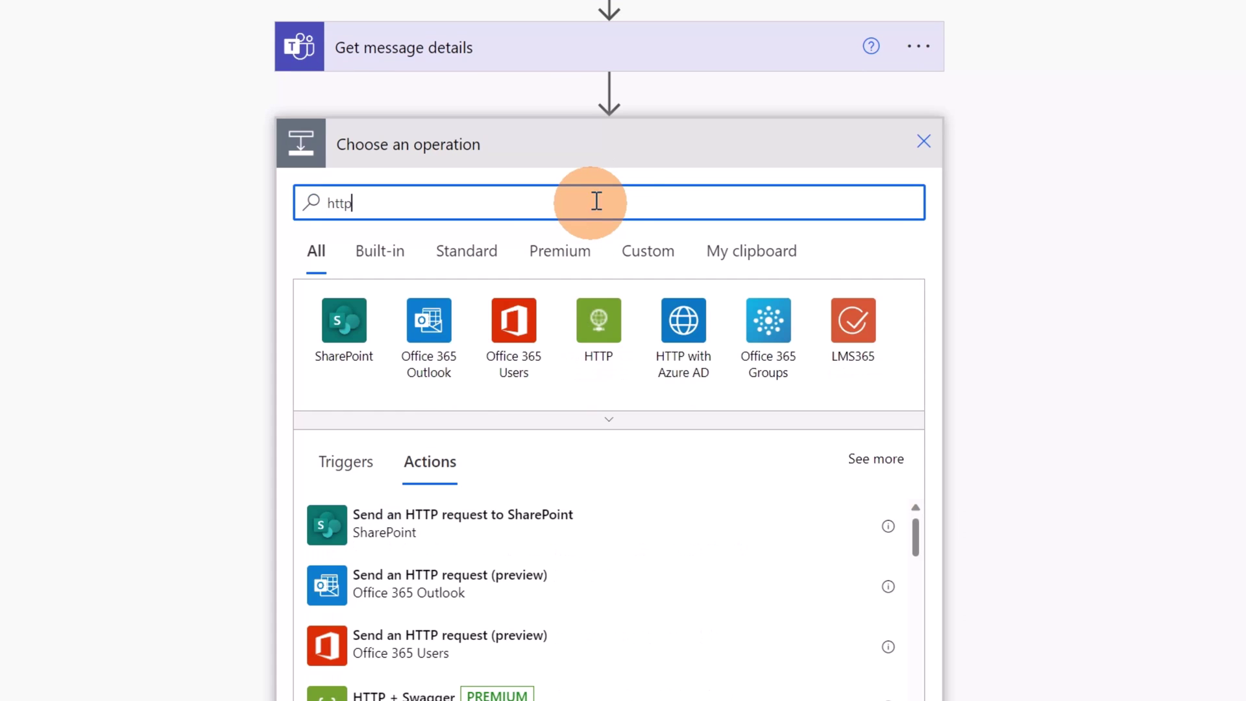
click(598, 324)
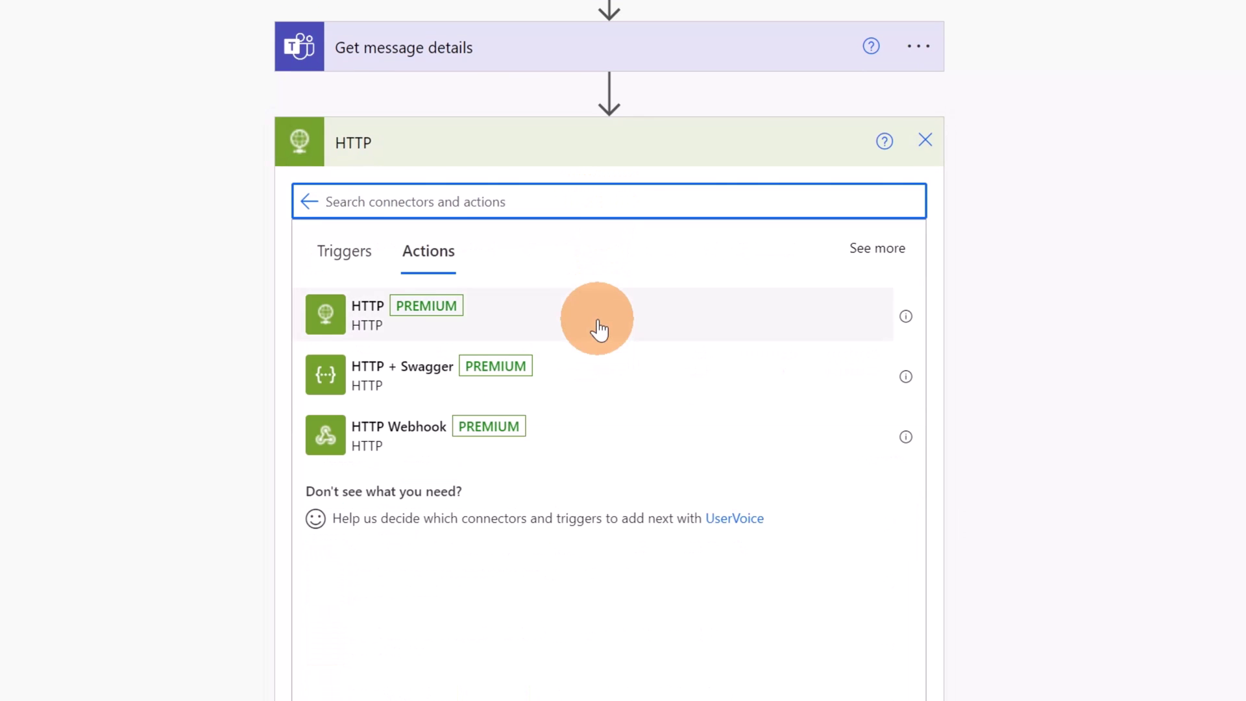
click(444, 321)
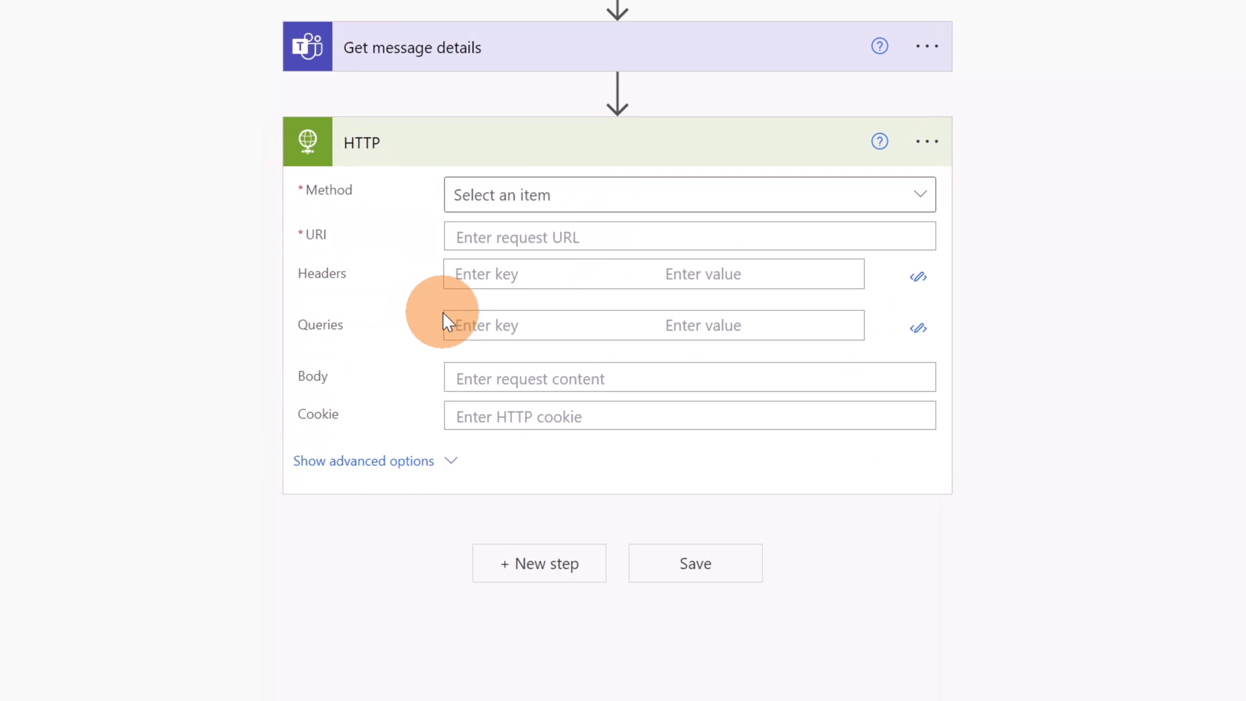
click(912, 205)
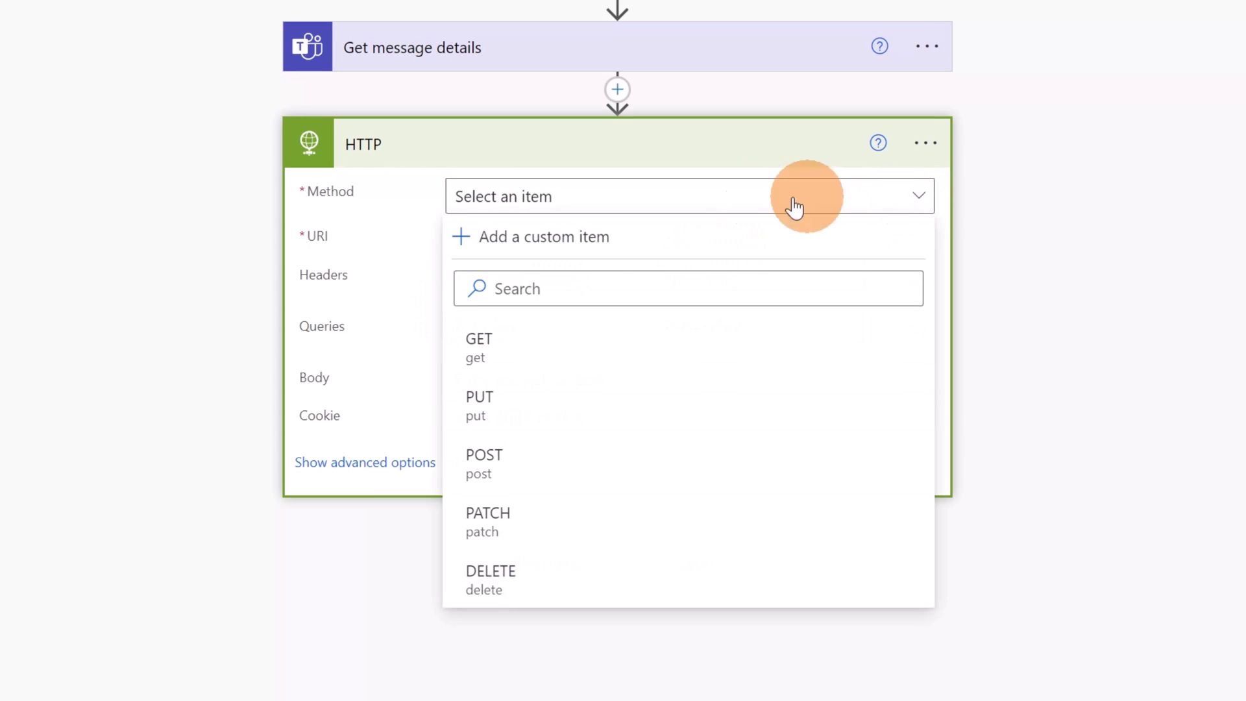
click(505, 466)
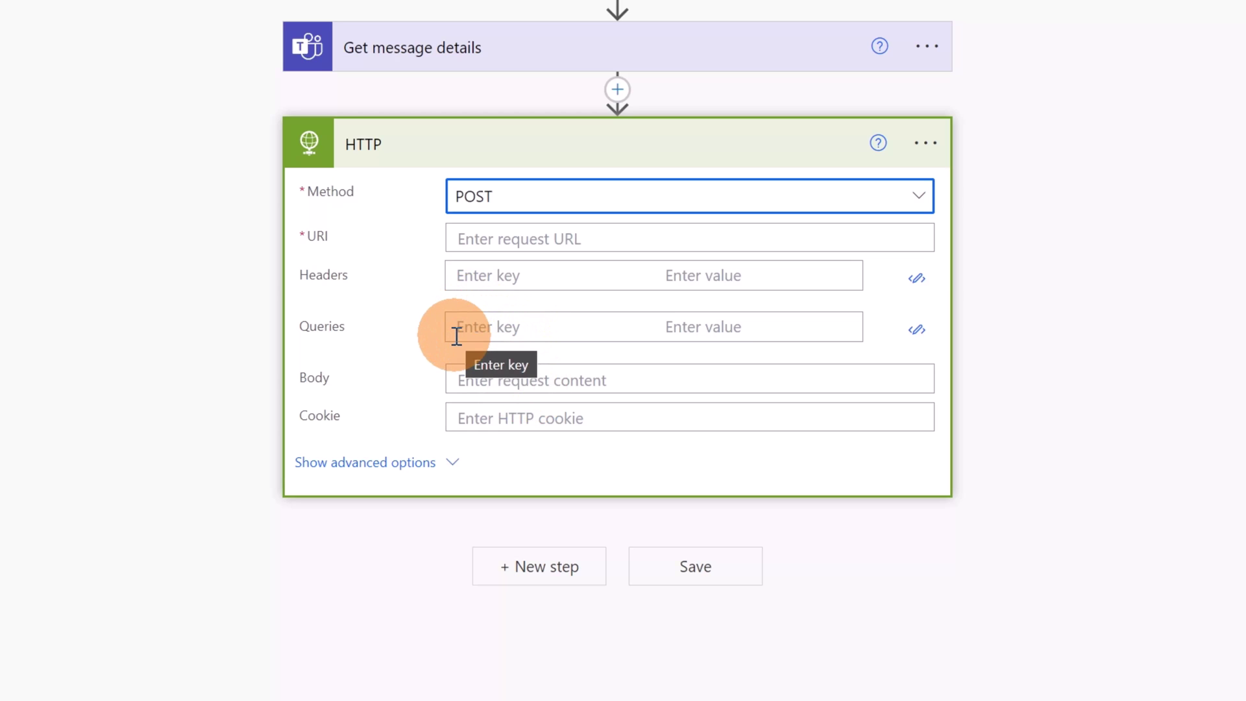
click(367, 18)
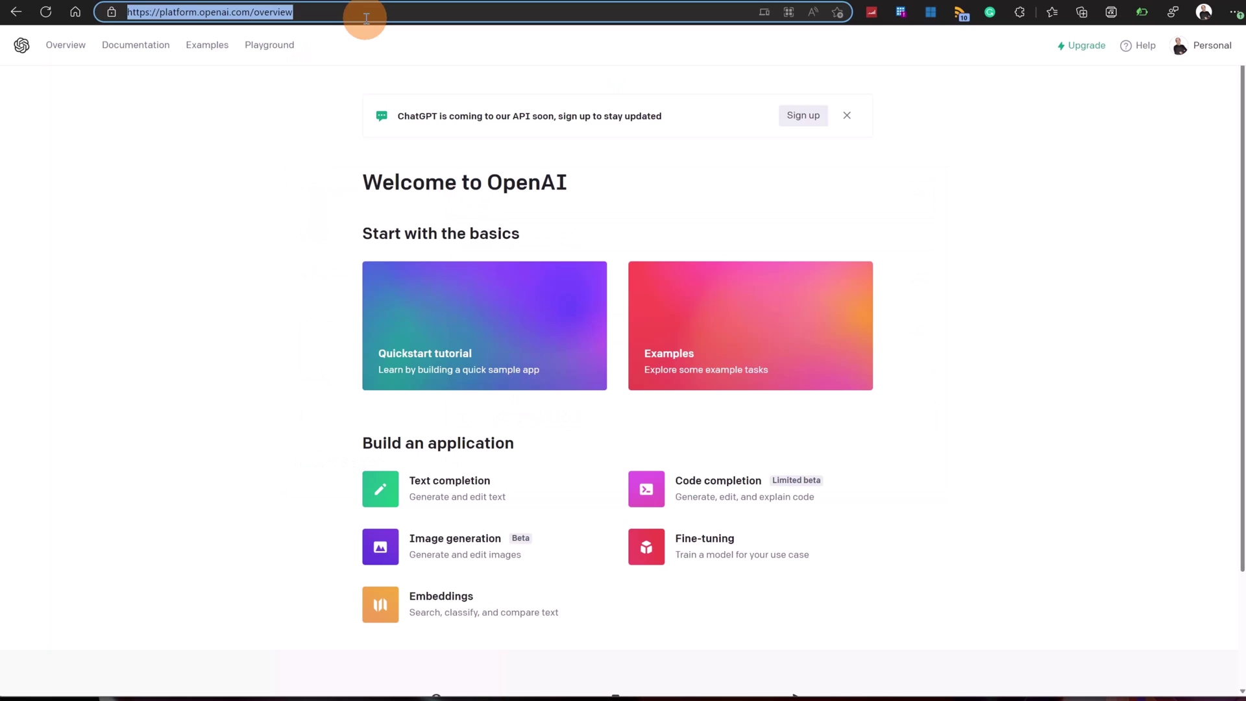
text(open)
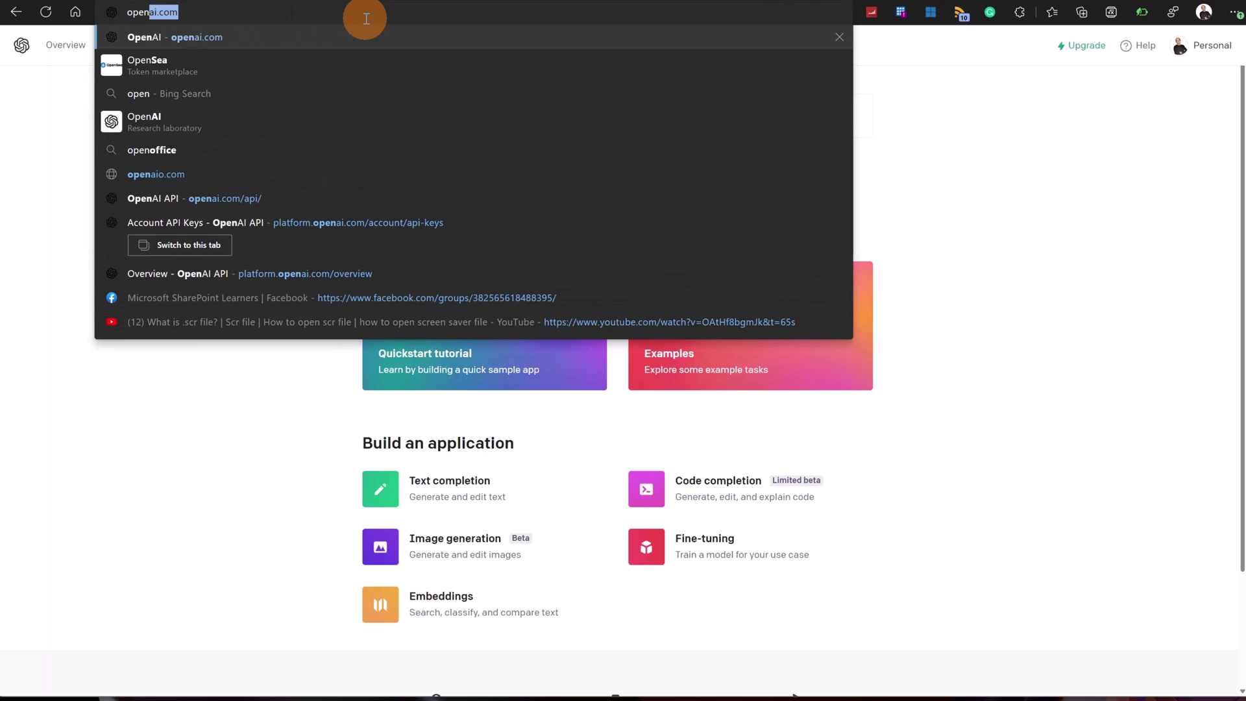
key(Return)
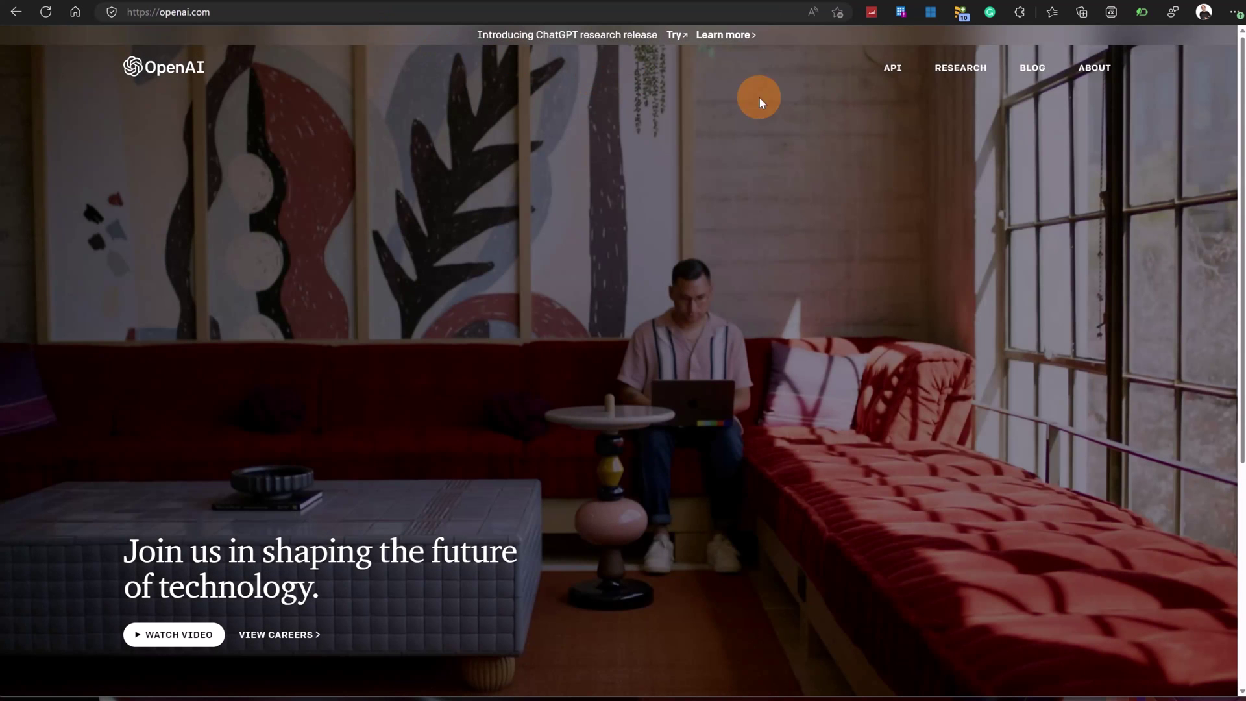
click(888, 70)
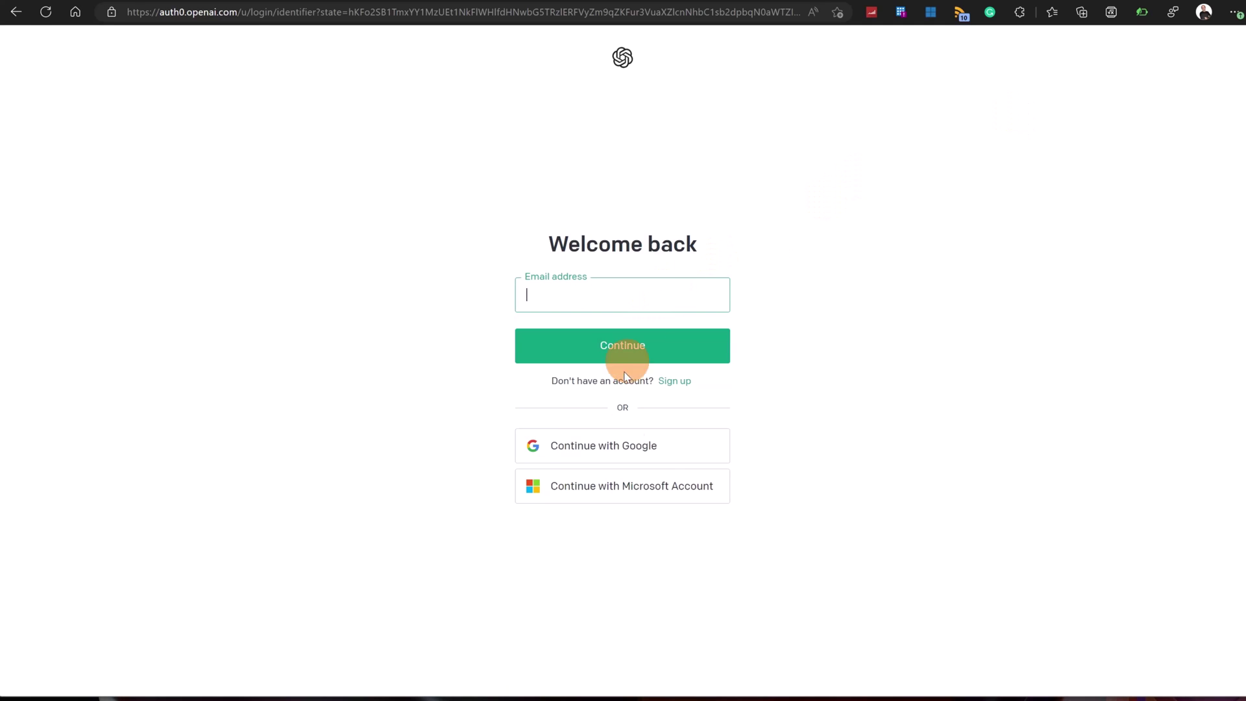
click(609, 452)
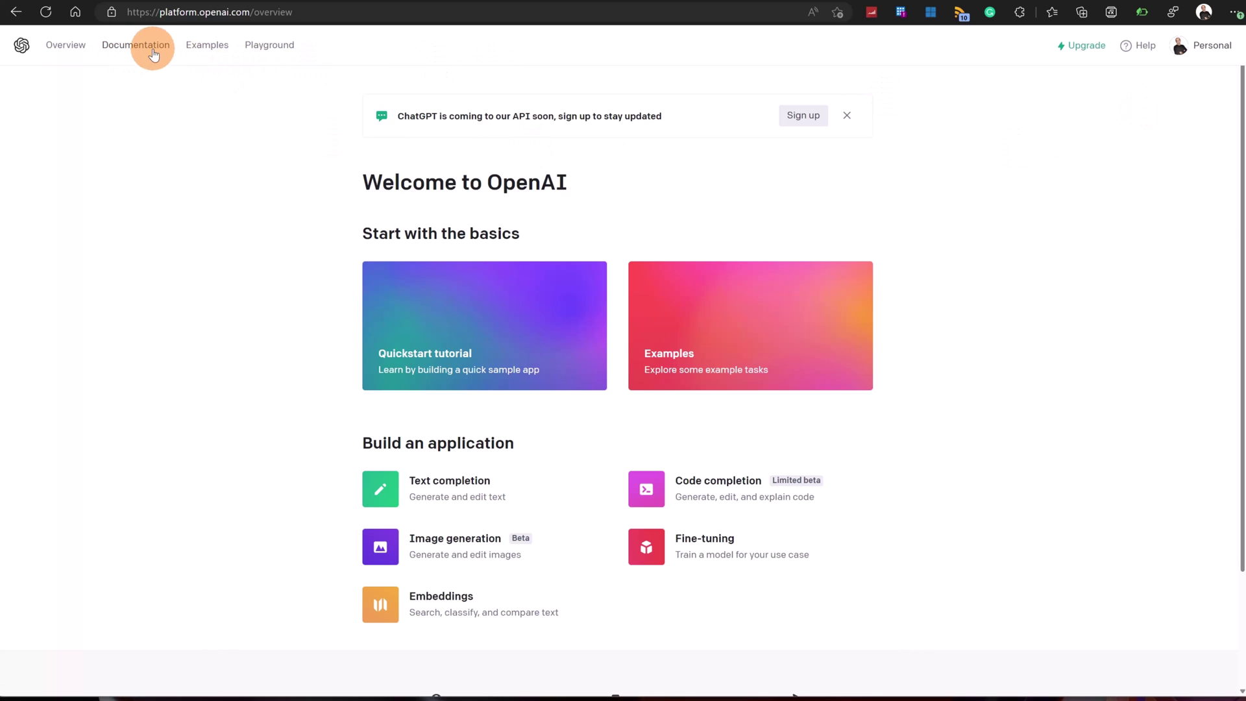
click(153, 55)
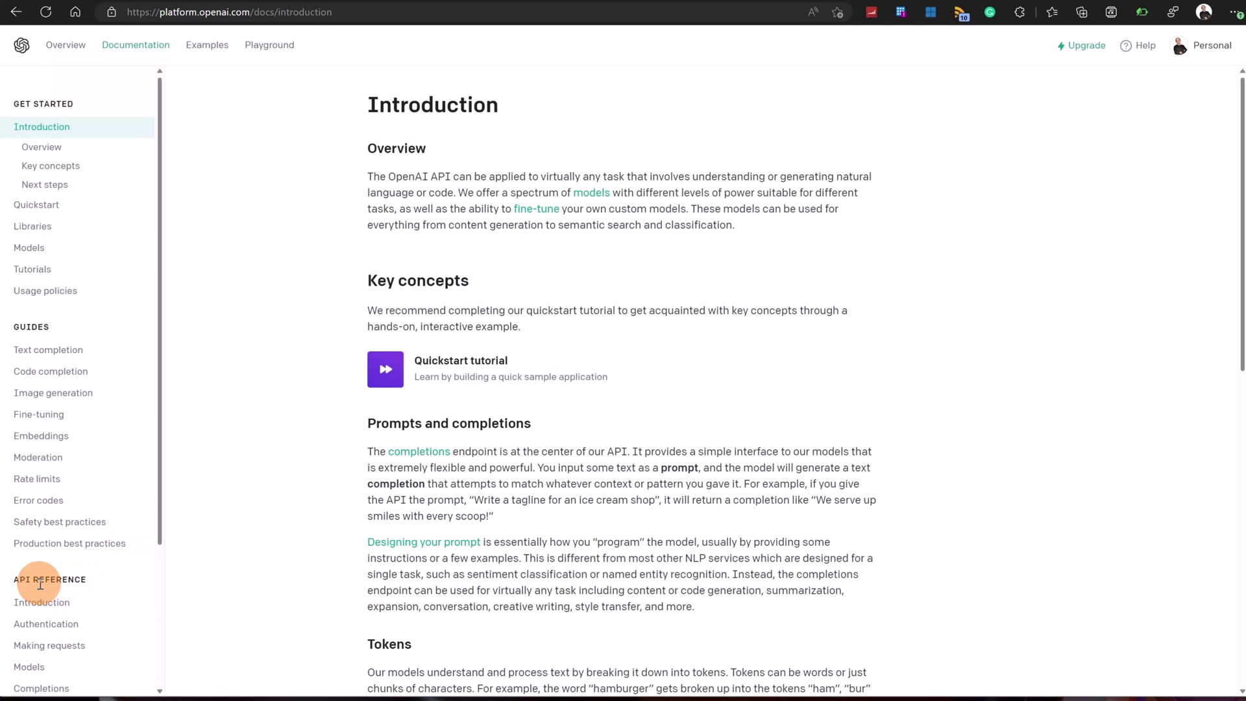
click(47, 598)
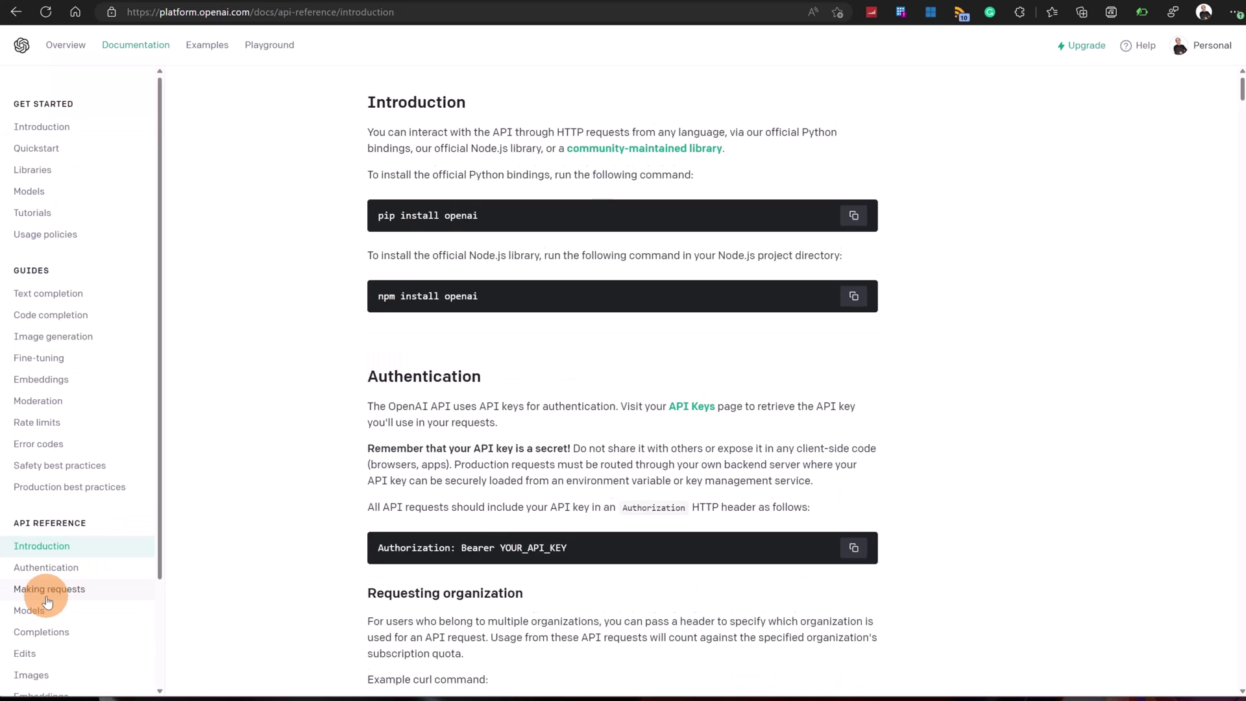
scroll(570, 367, down, 7)
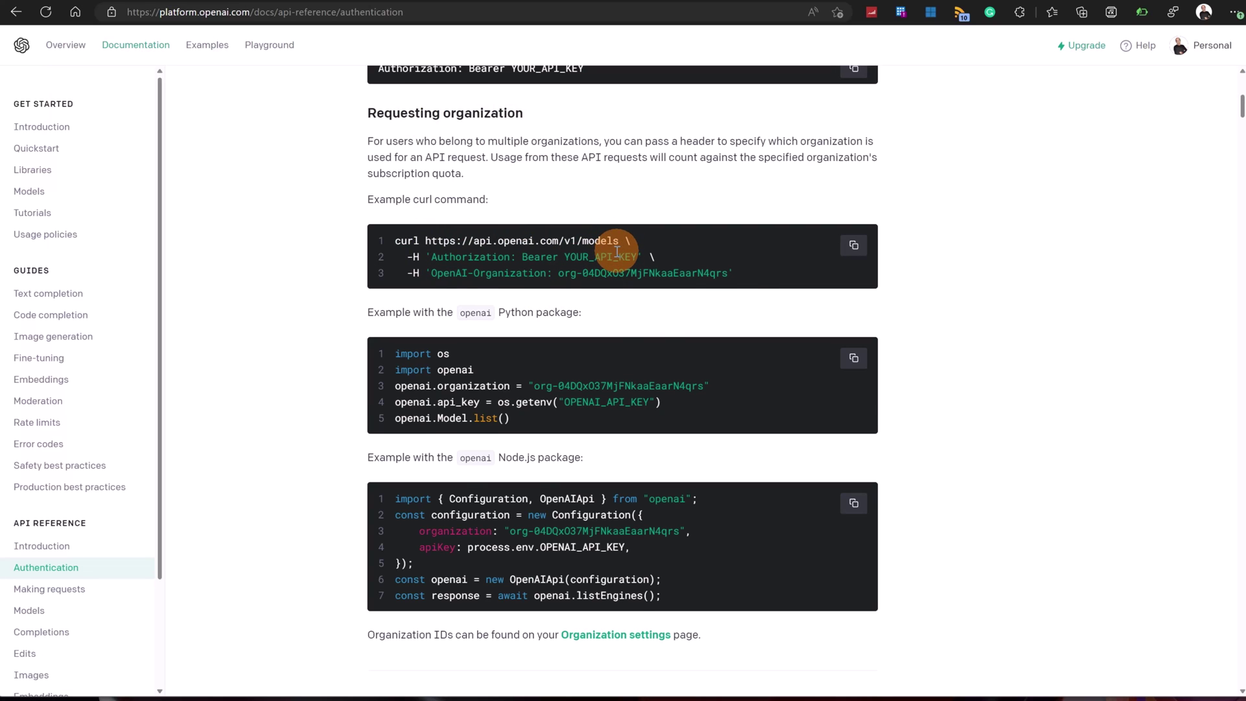
scroll(616, 252, down, 2)
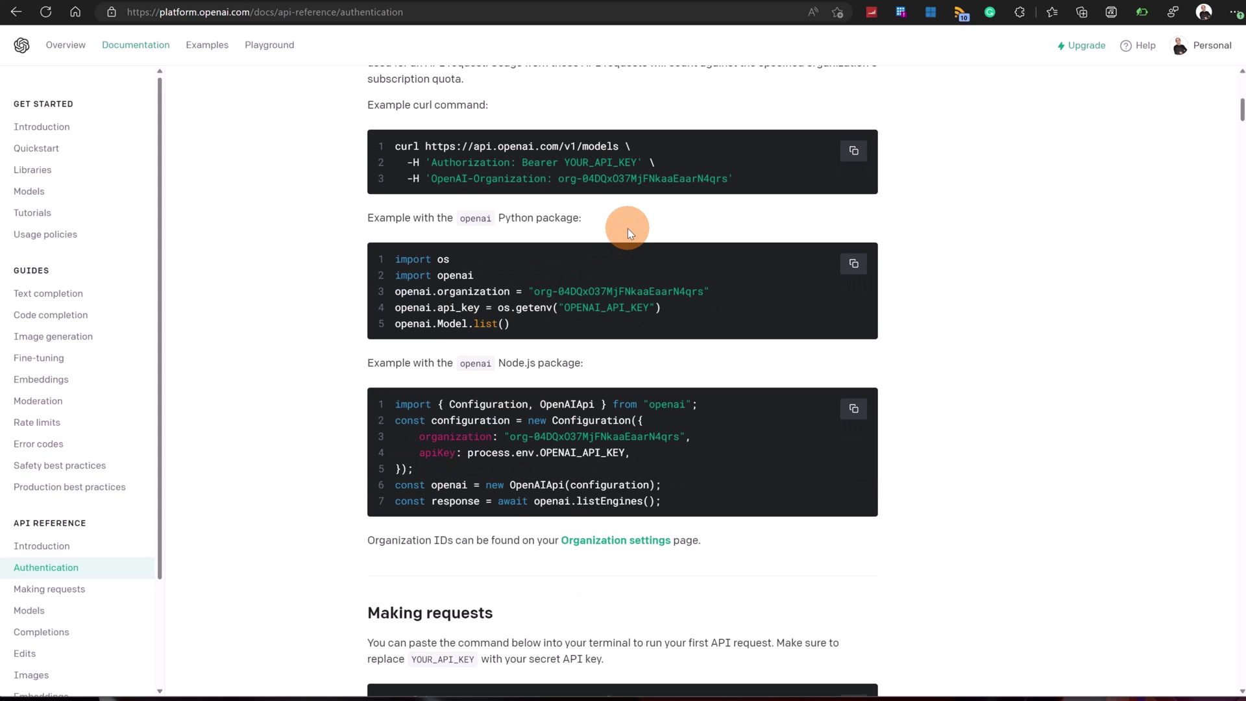
scroll(628, 228, up, 2)
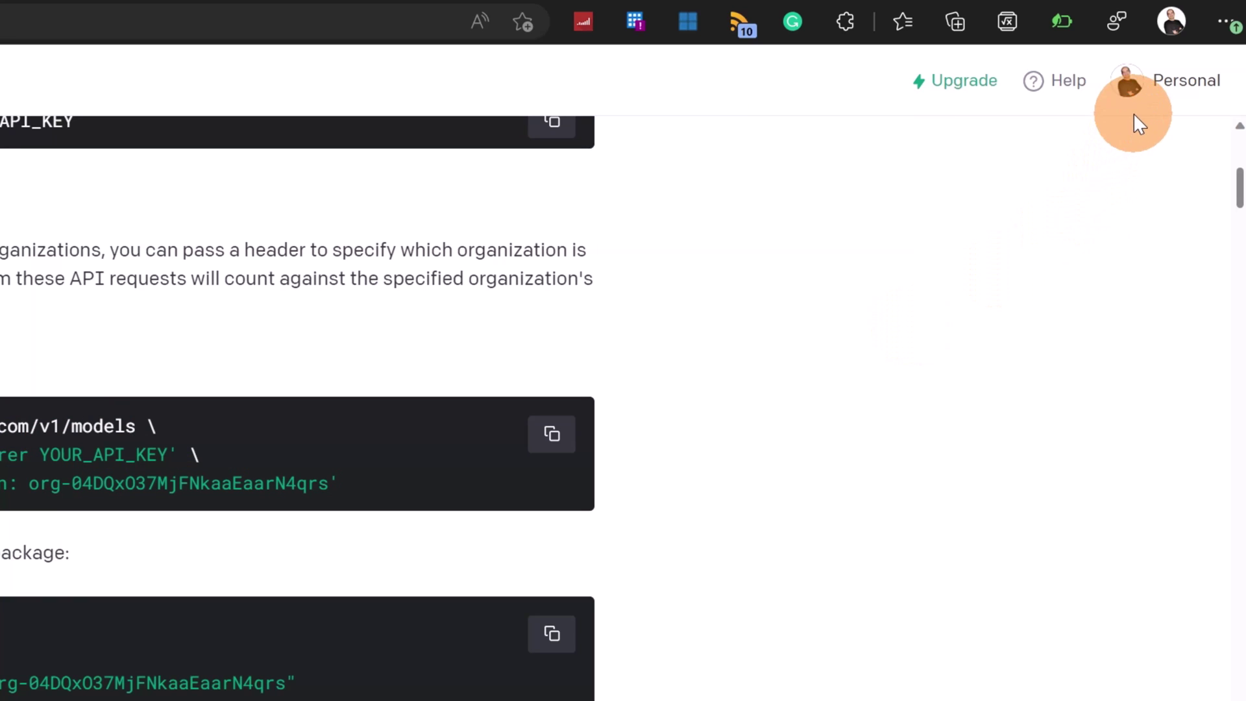
- Create a second OpenAI secret API key from the API keys page and copy it
click(1148, 83)
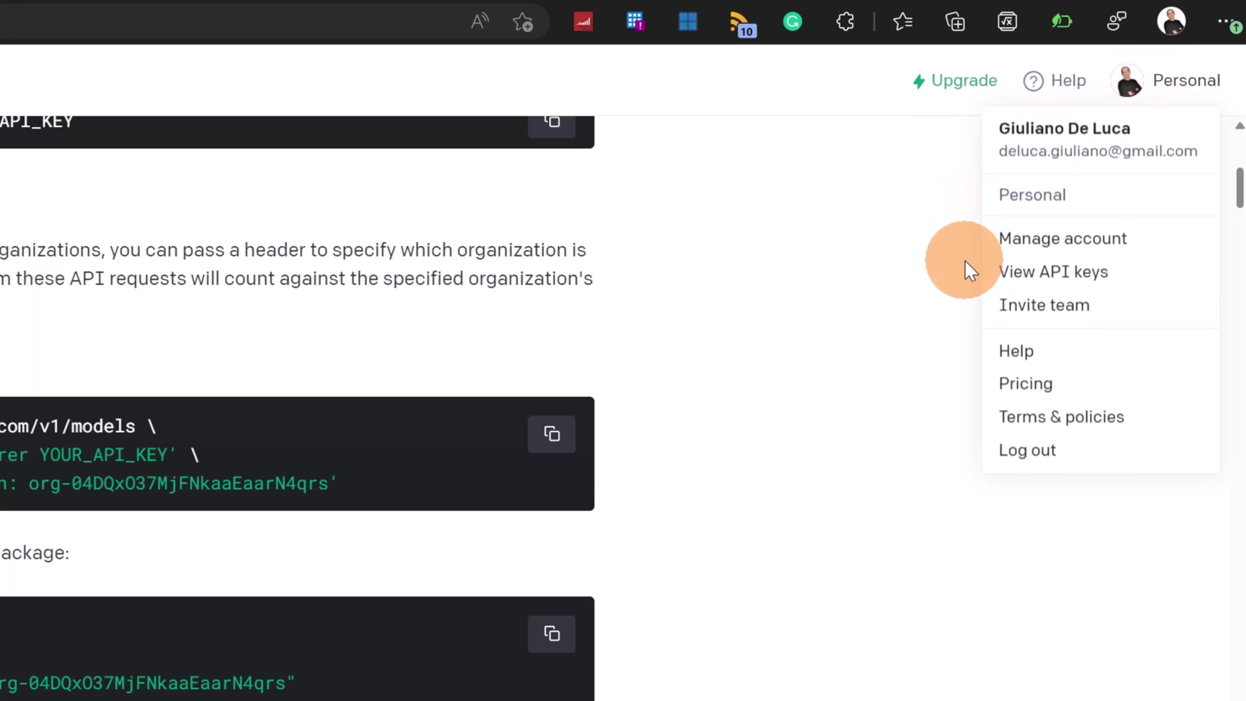
click(1047, 275)
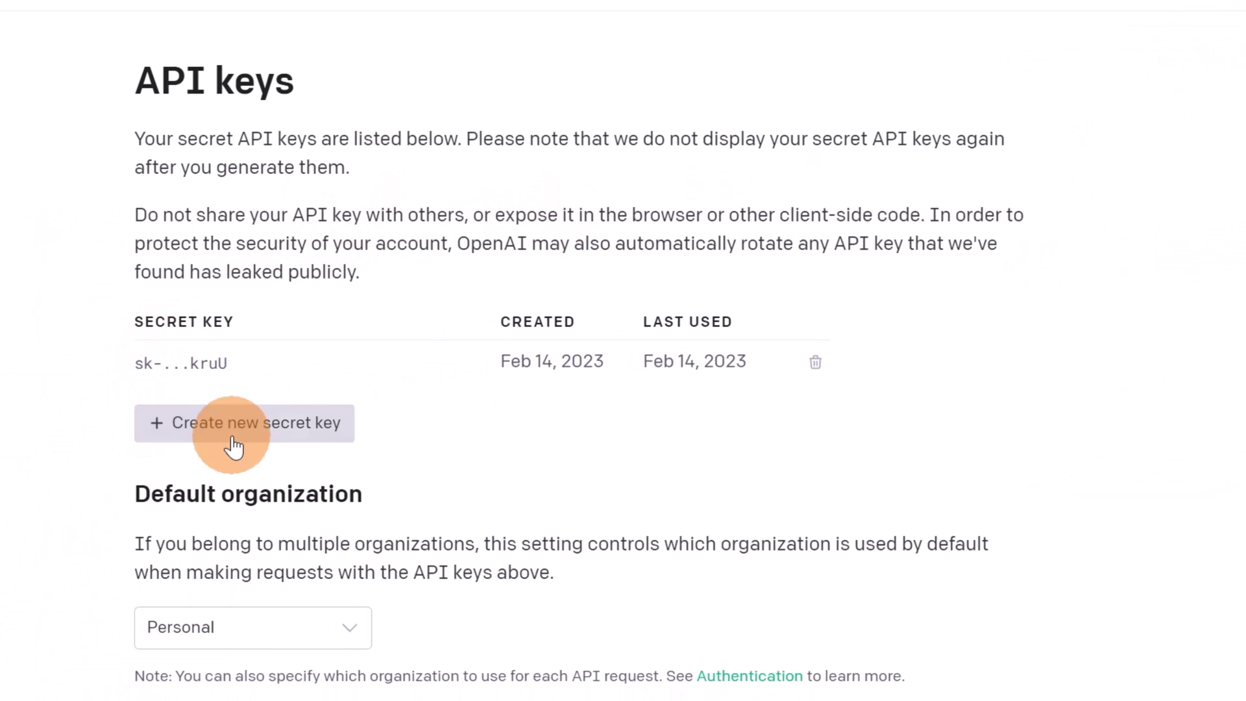
click(272, 423)
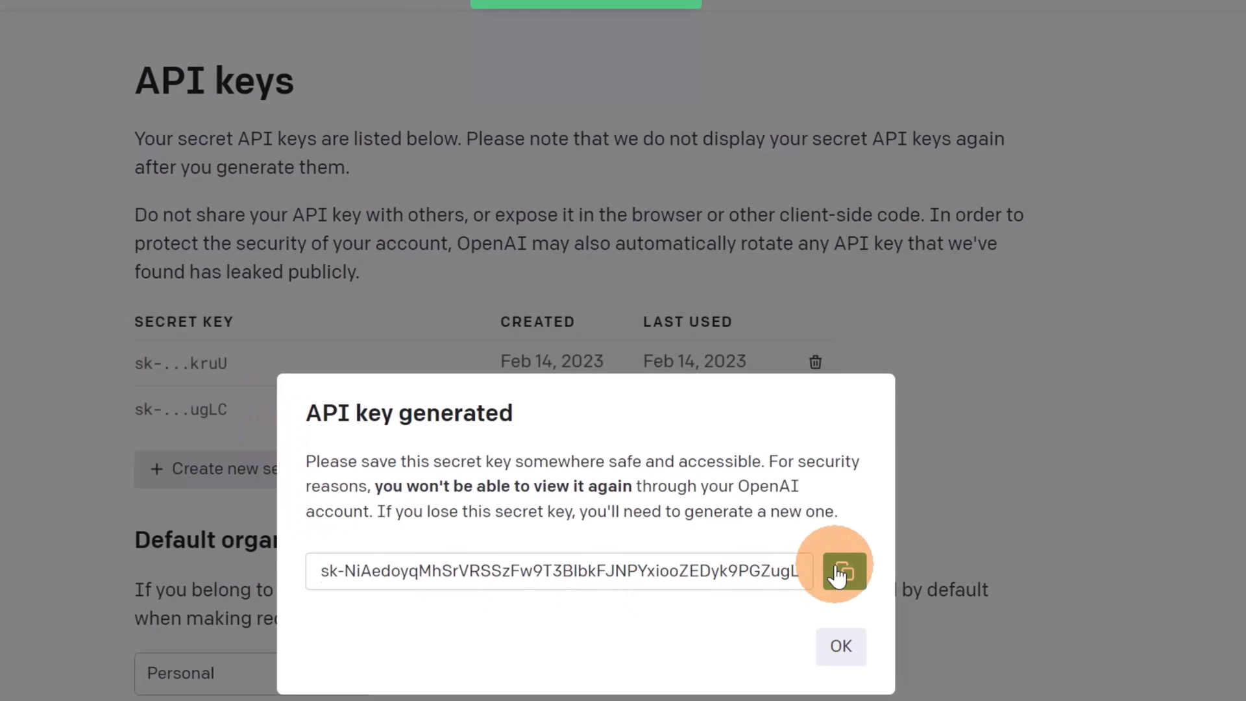
click(838, 573)
click(839, 650)
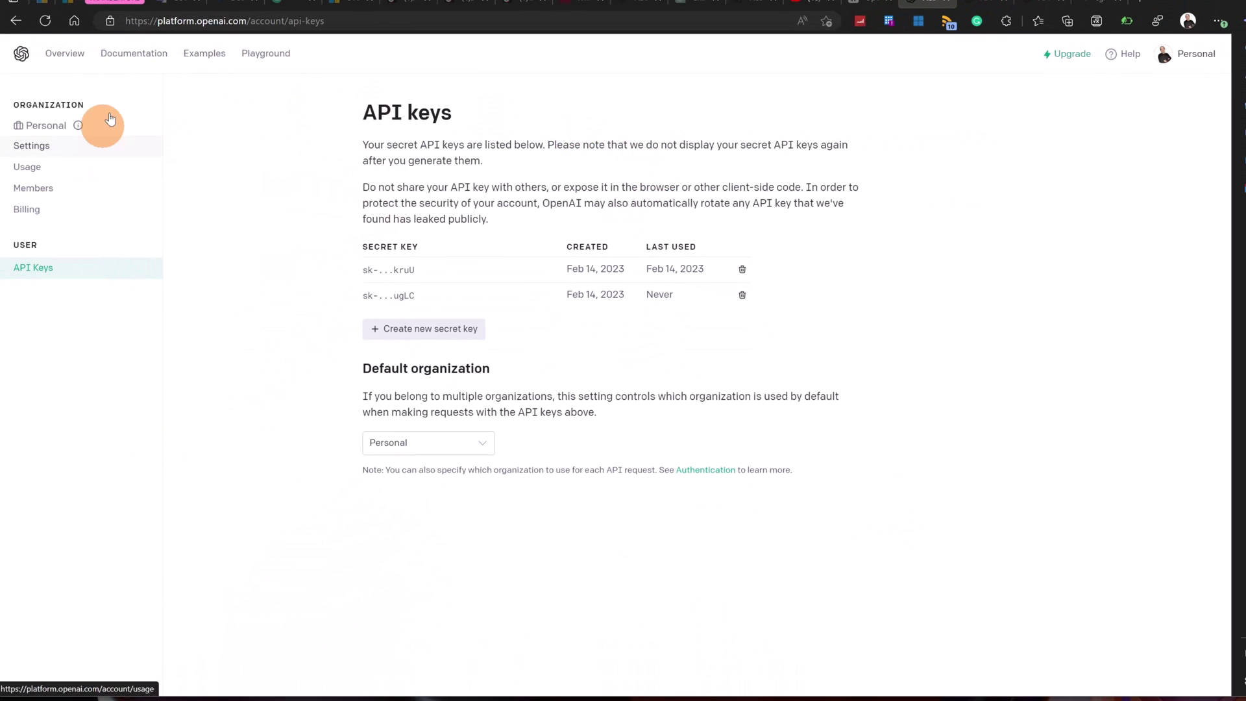
- Find the Making requests curl example in the OpenAI API Reference introduction
click(141, 59)
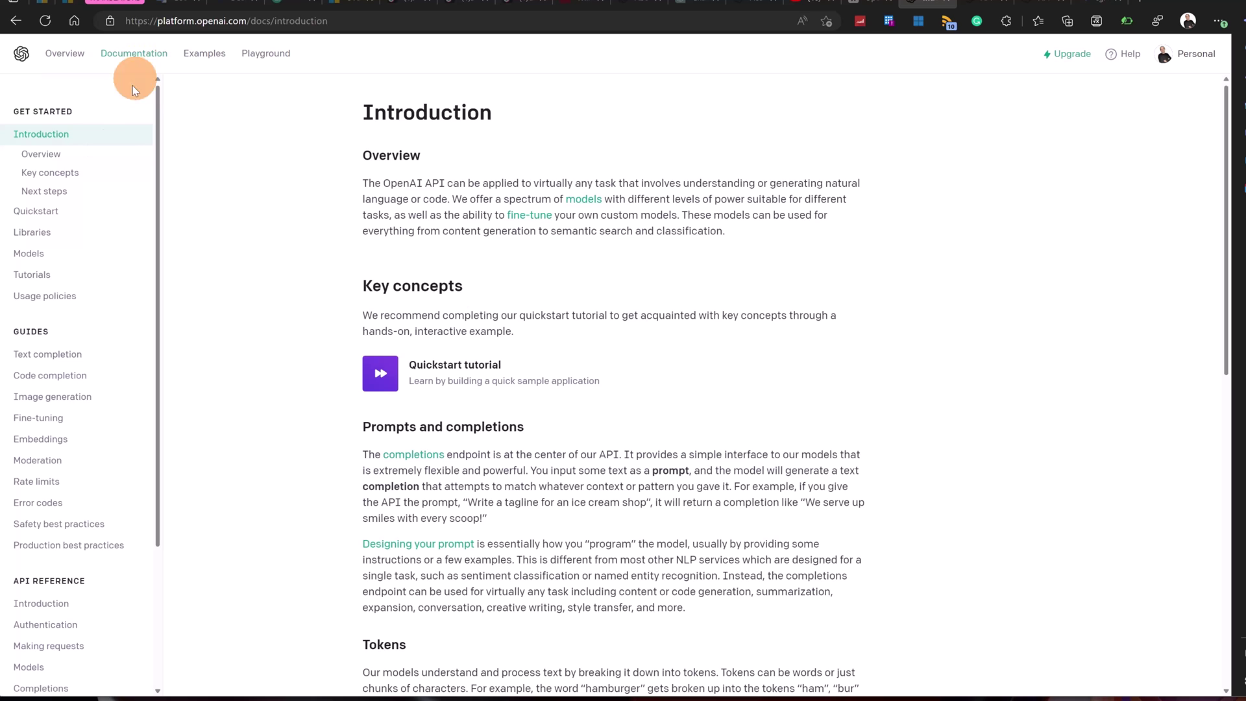
scroll(90, 432, down, 3)
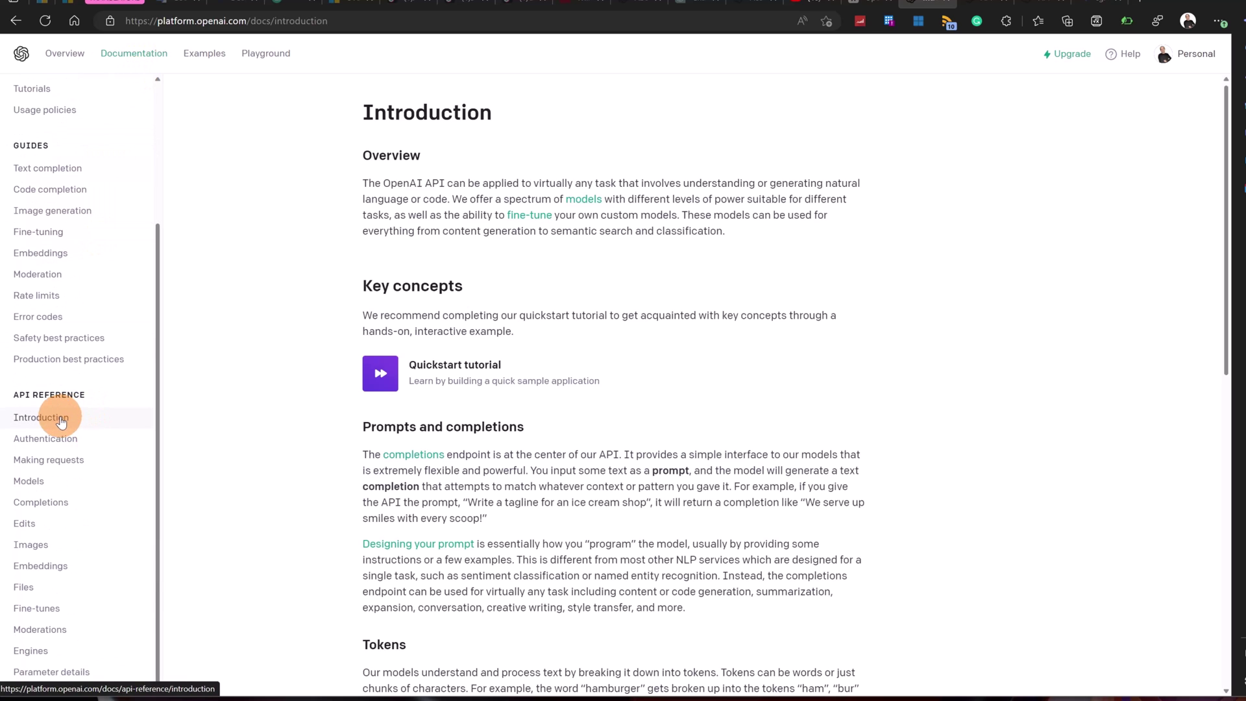
click(61, 422)
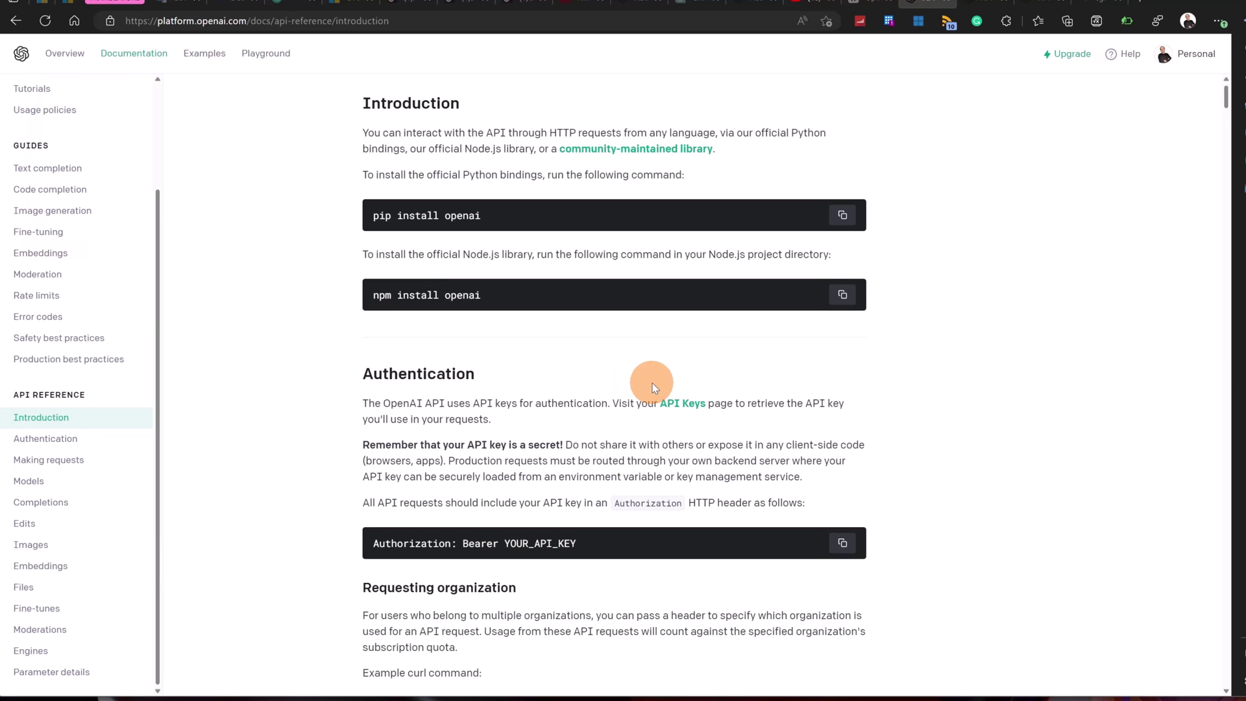
scroll(600, 324, down, 6)
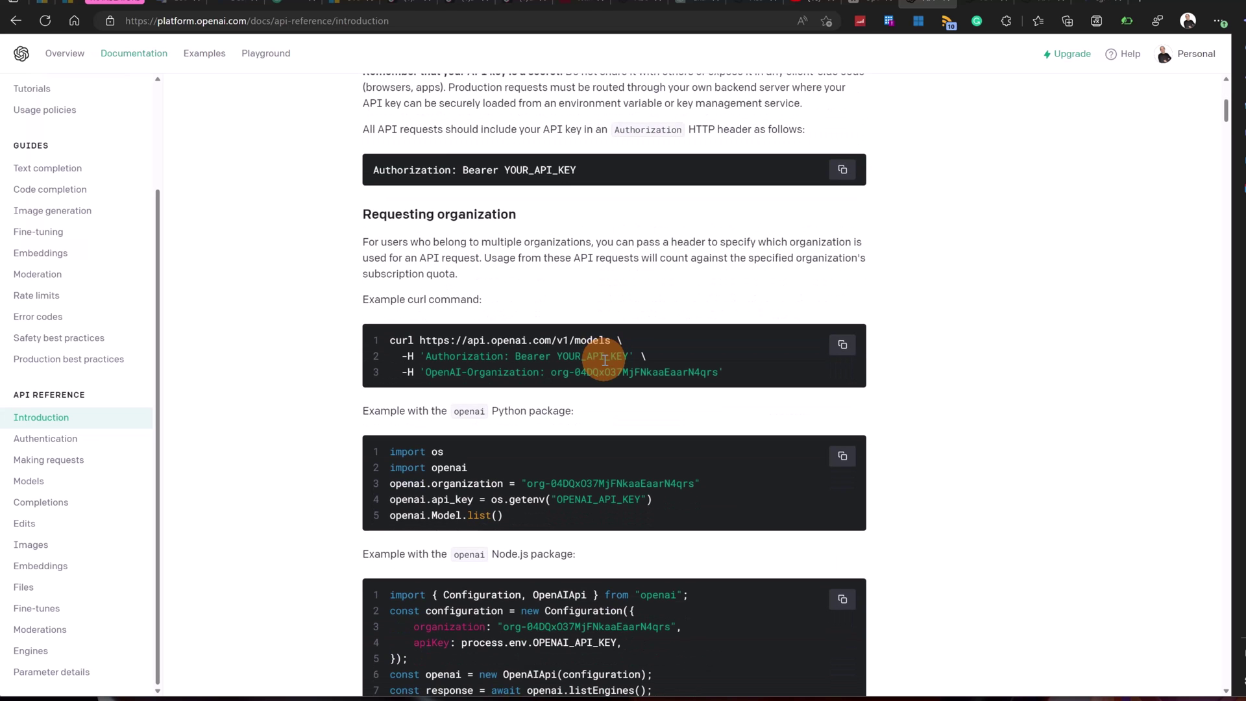
scroll(595, 293, down, 3)
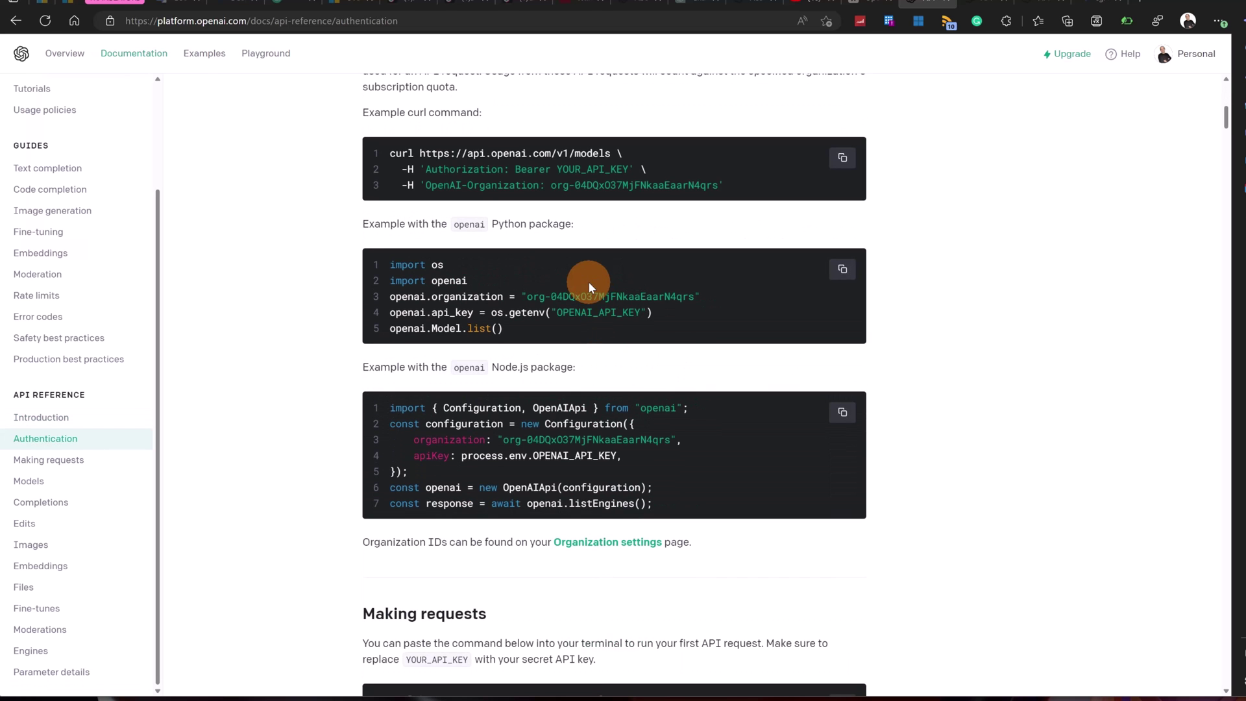
scroll(590, 285, down, 7)
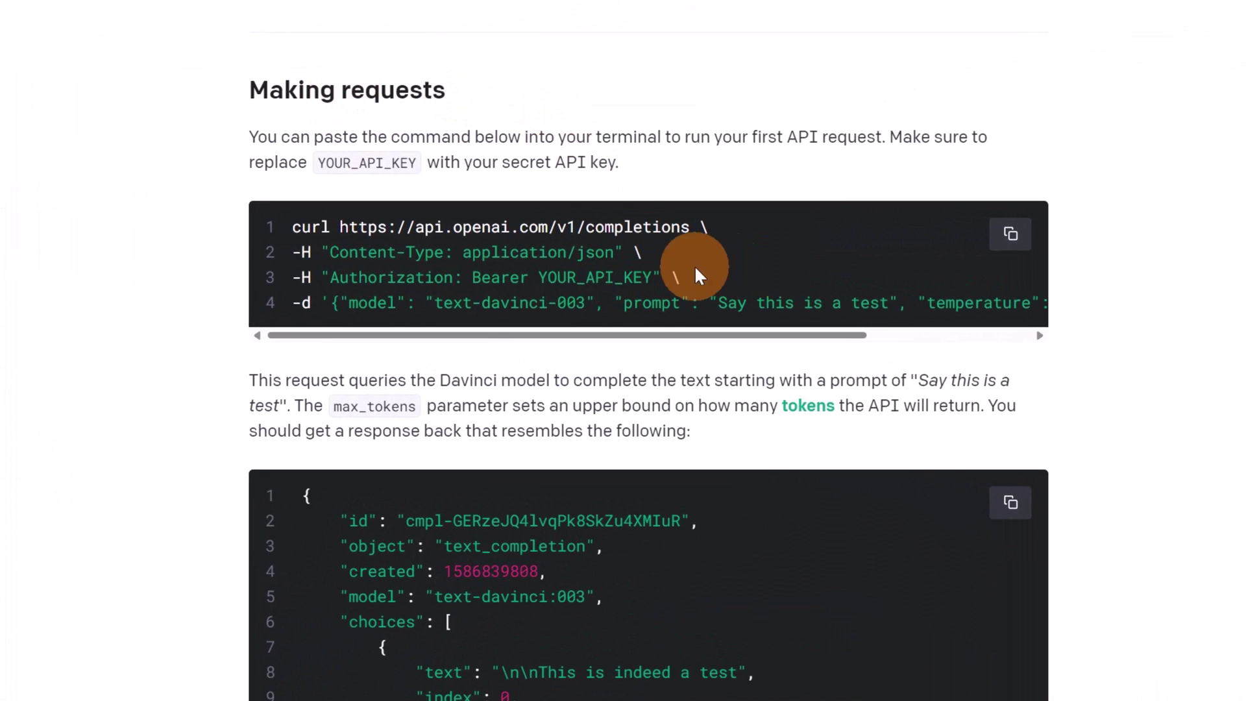
scroll(737, 279, up, 2)
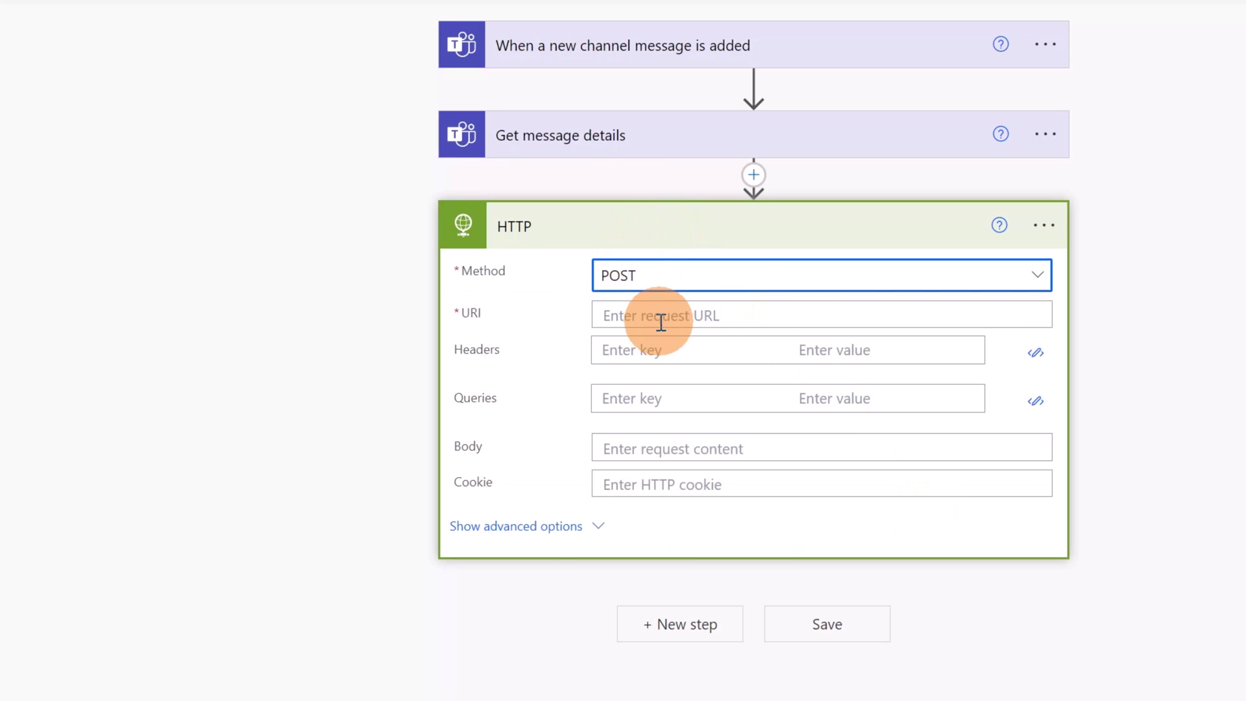
- Add an Authorization header whose value is 'Bearer' followed by the pasted secret API key
click(860, 354)
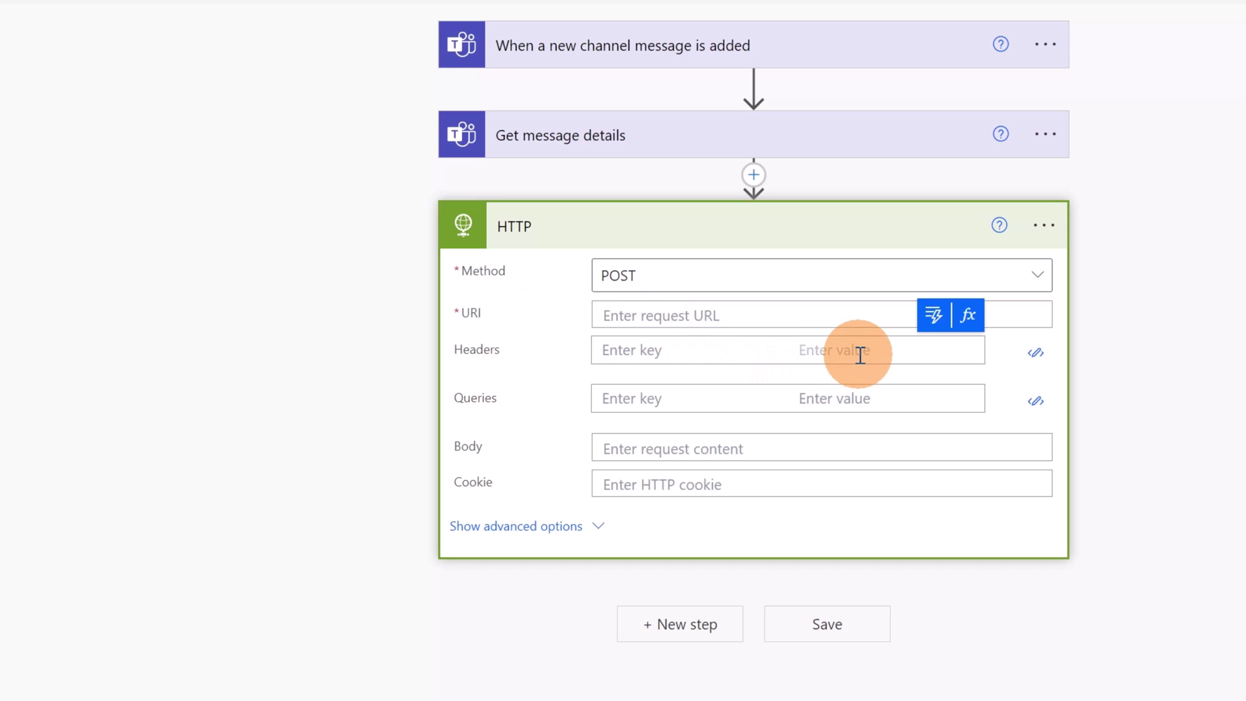
text(Bearer)
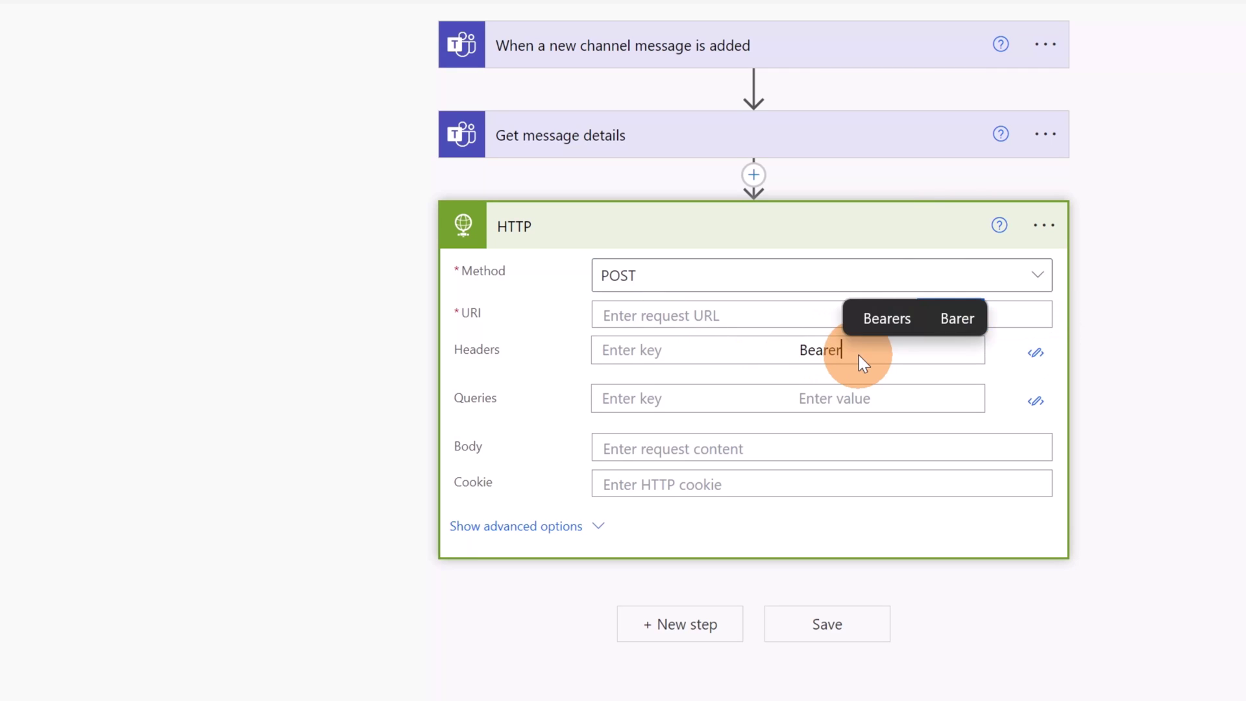
key(ctrl+v)
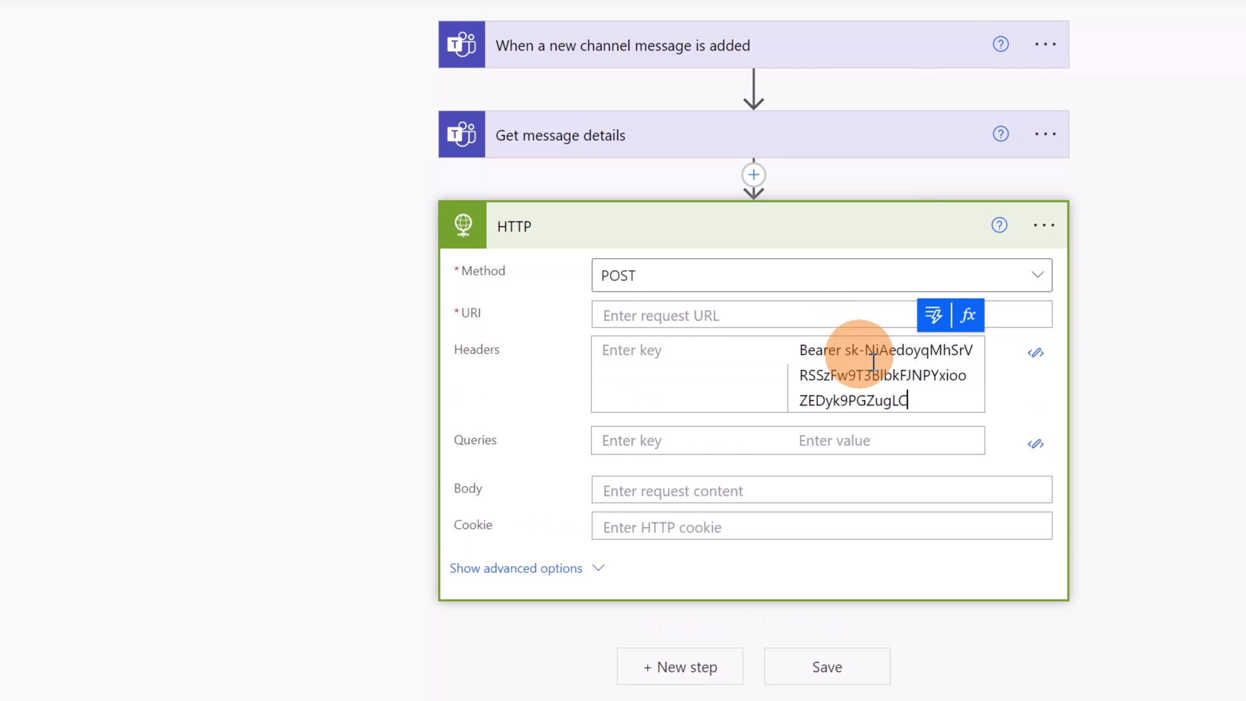
click(692, 355)
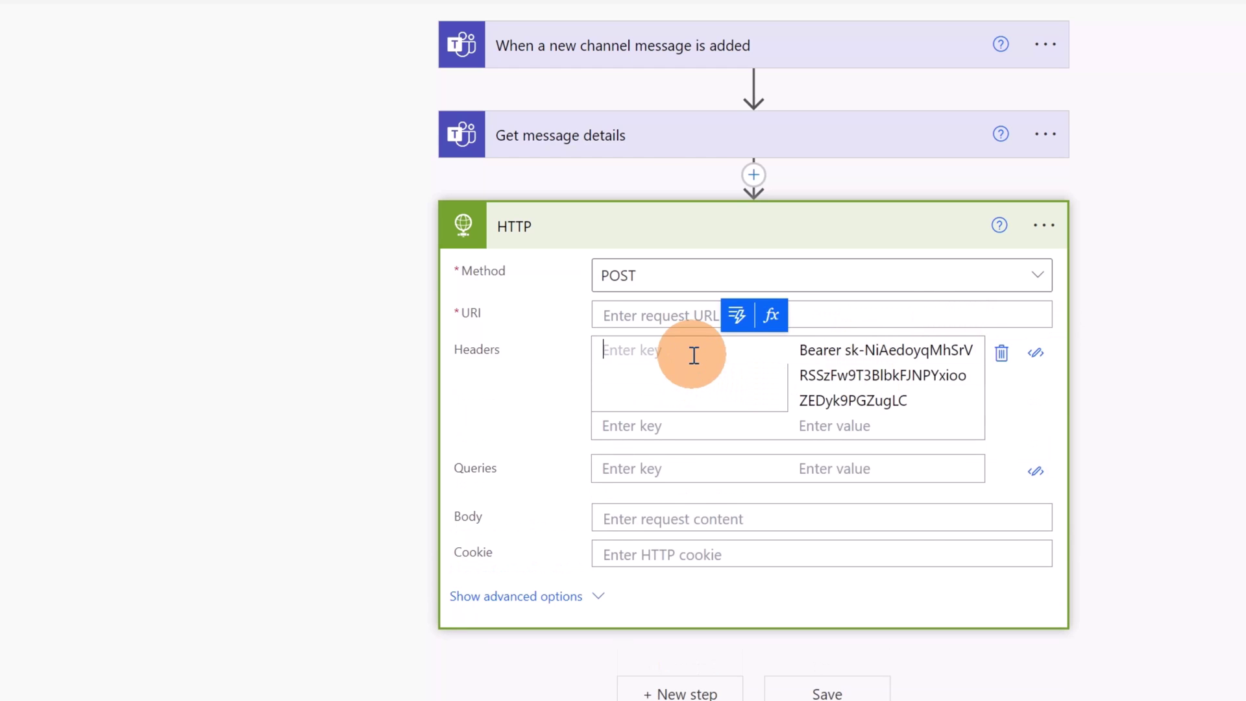
key(ctrl+Tab)
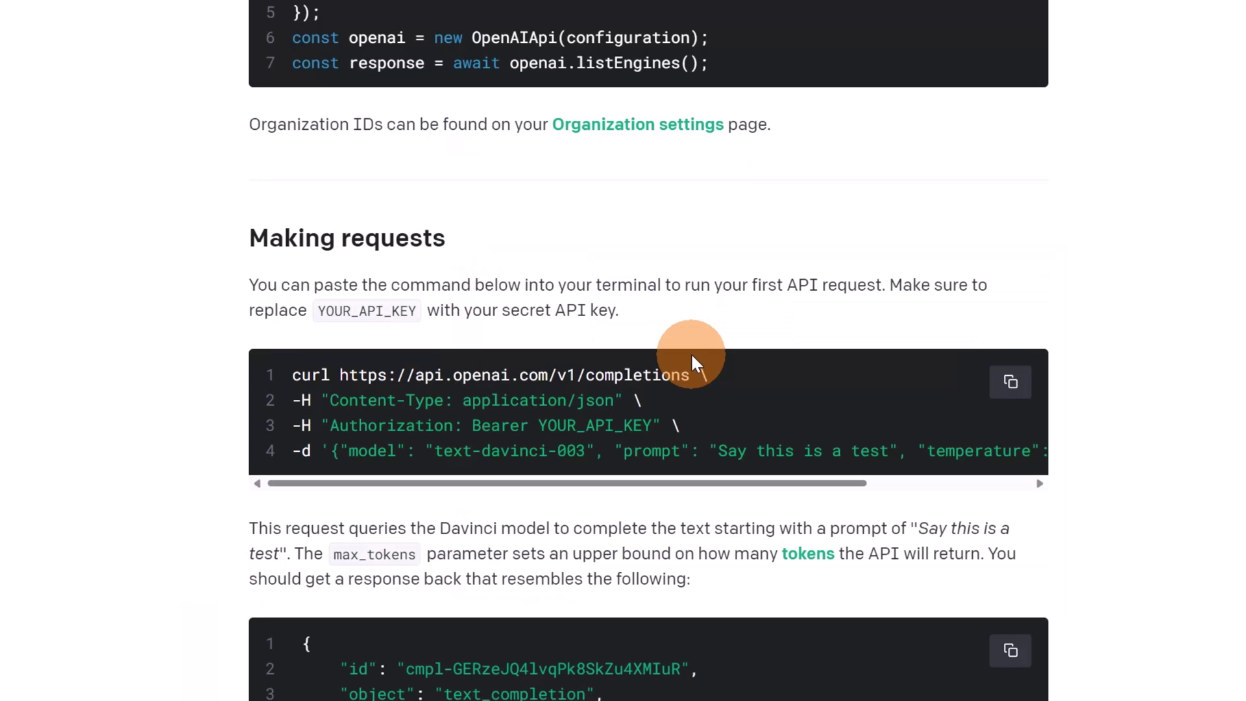
double_click(421, 429)
key(ctrl+c)
key(ctrl+Tab)
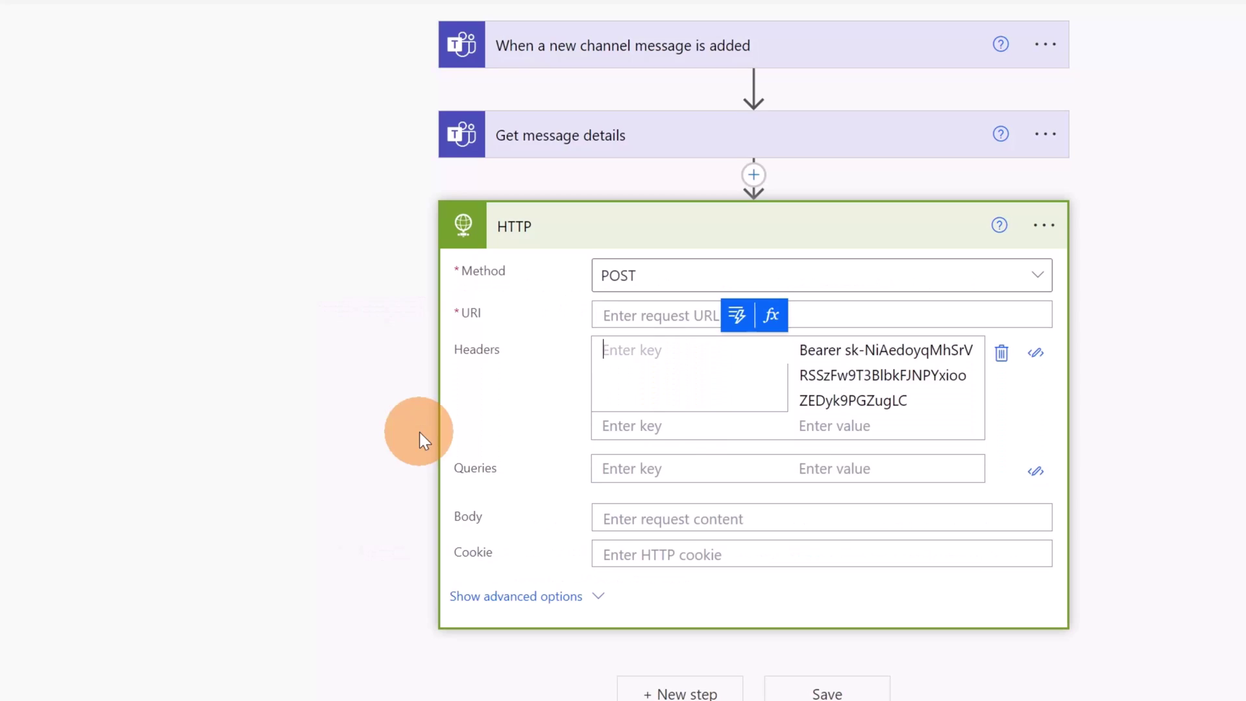
key(ctrl+v)
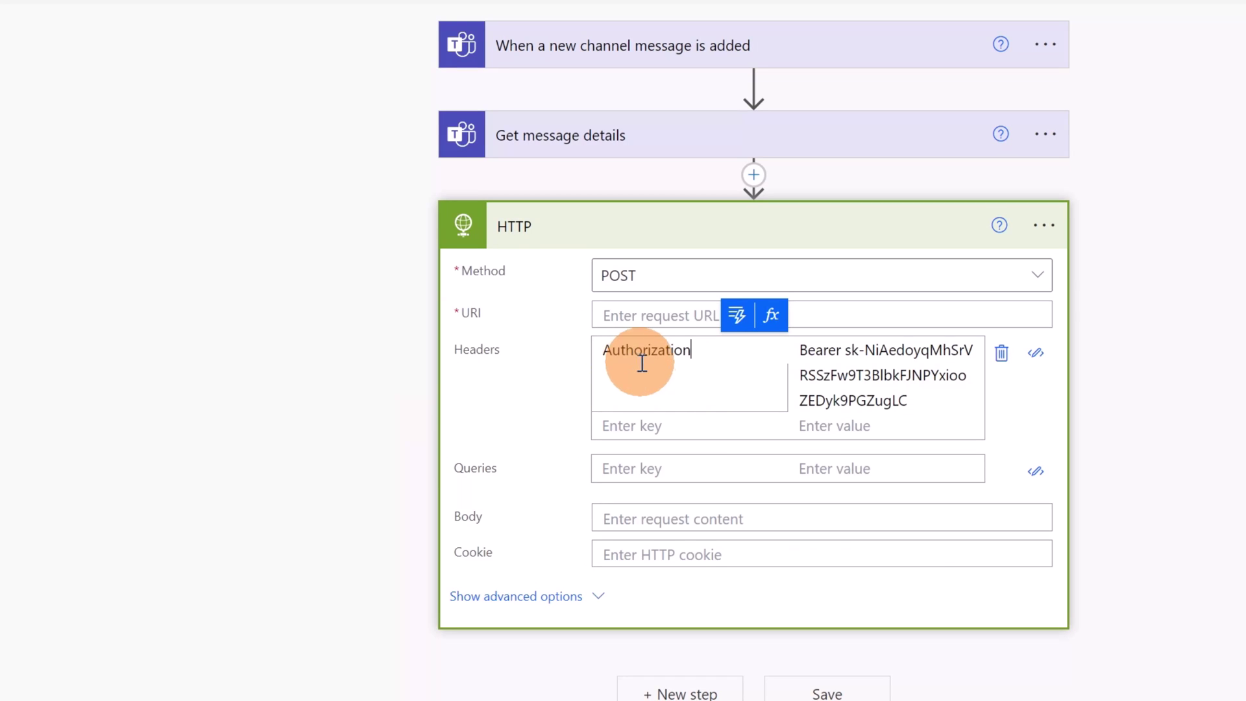
- Add a Content-Type header set to application/json, copied from the docs curl example
key(ctrl+Tab)
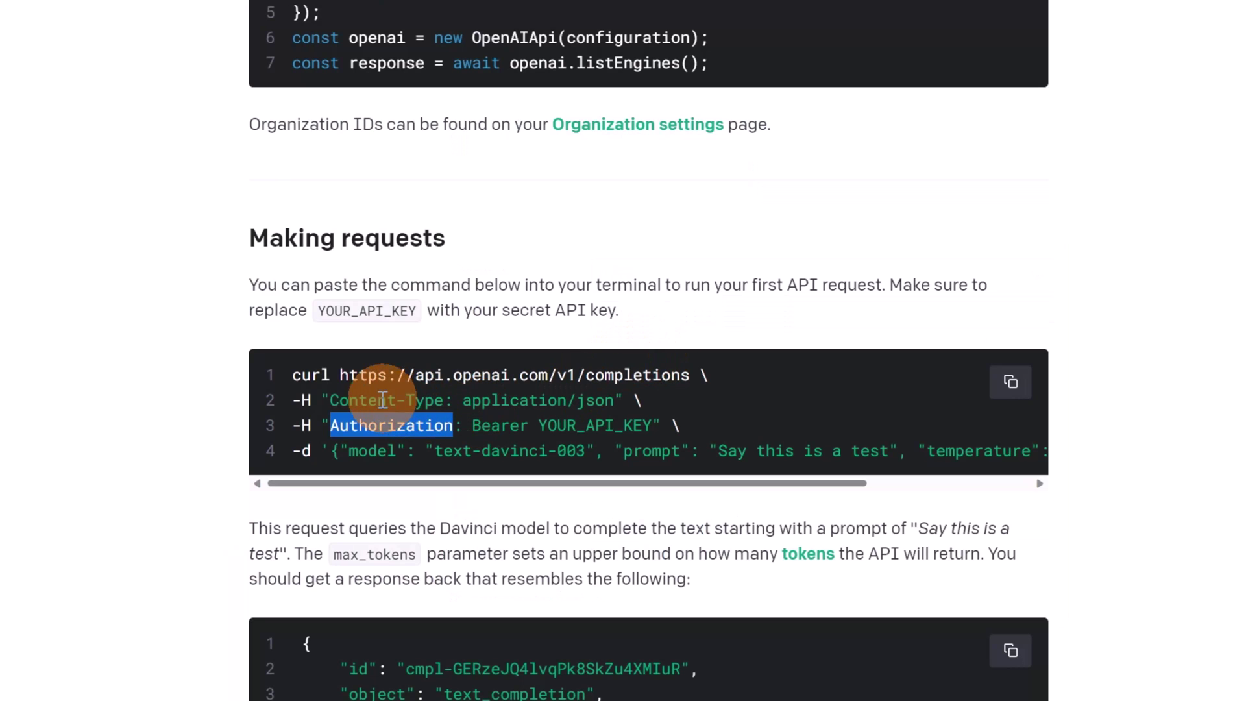
drag(328, 399, 445, 399)
key(ctrl+c)
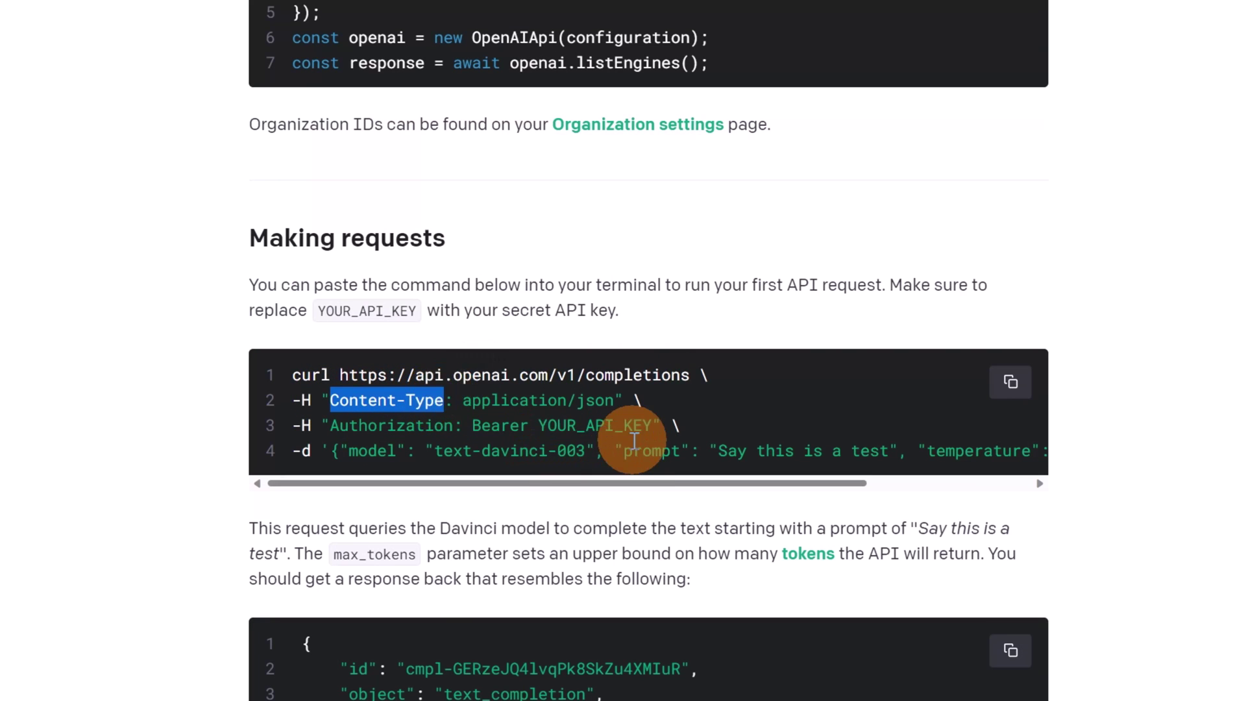
key(ctrl+Tab)
click(646, 428)
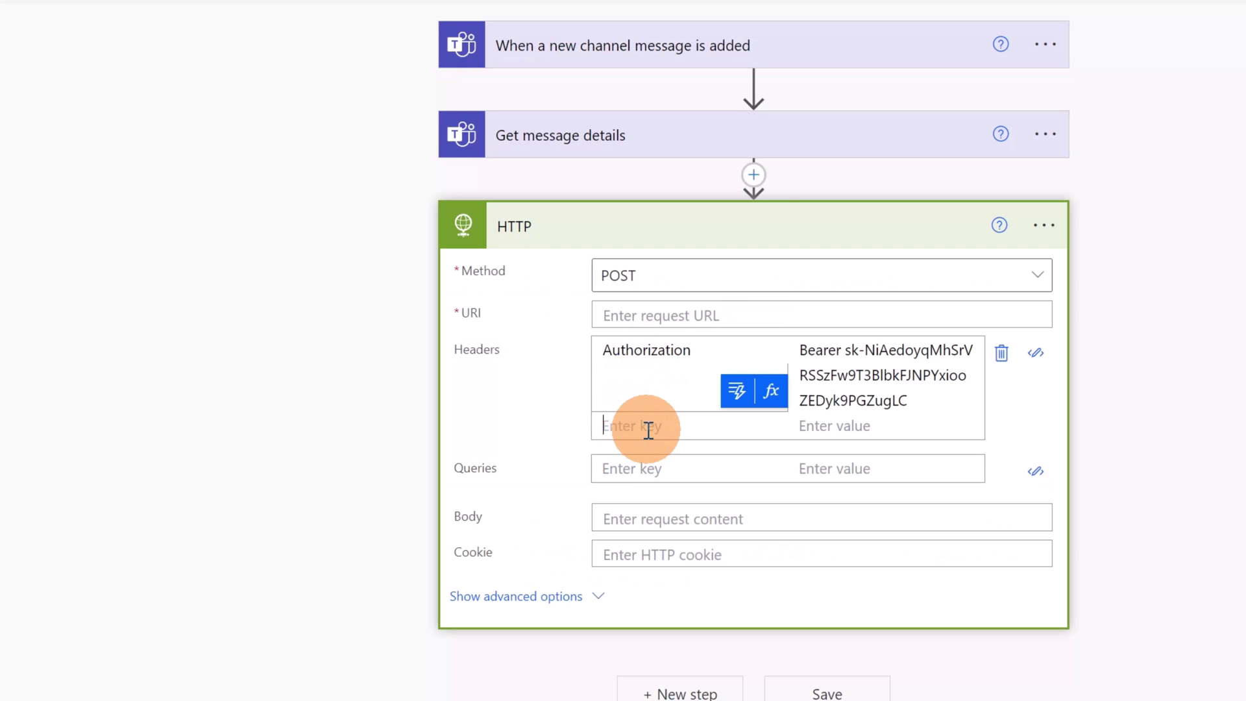
key(ctrl+v)
key(ctrl+Tab)
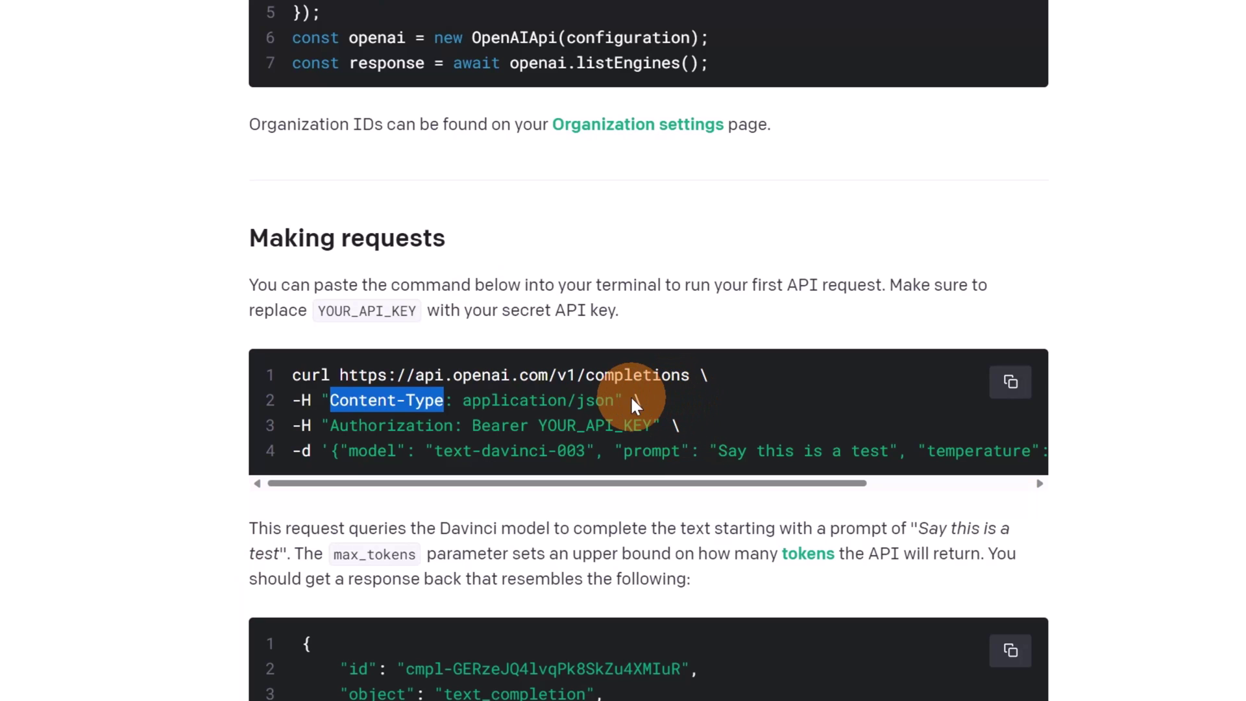
drag(614, 401, 462, 400)
key(ctrl+c)
key(ctrl+Tab)
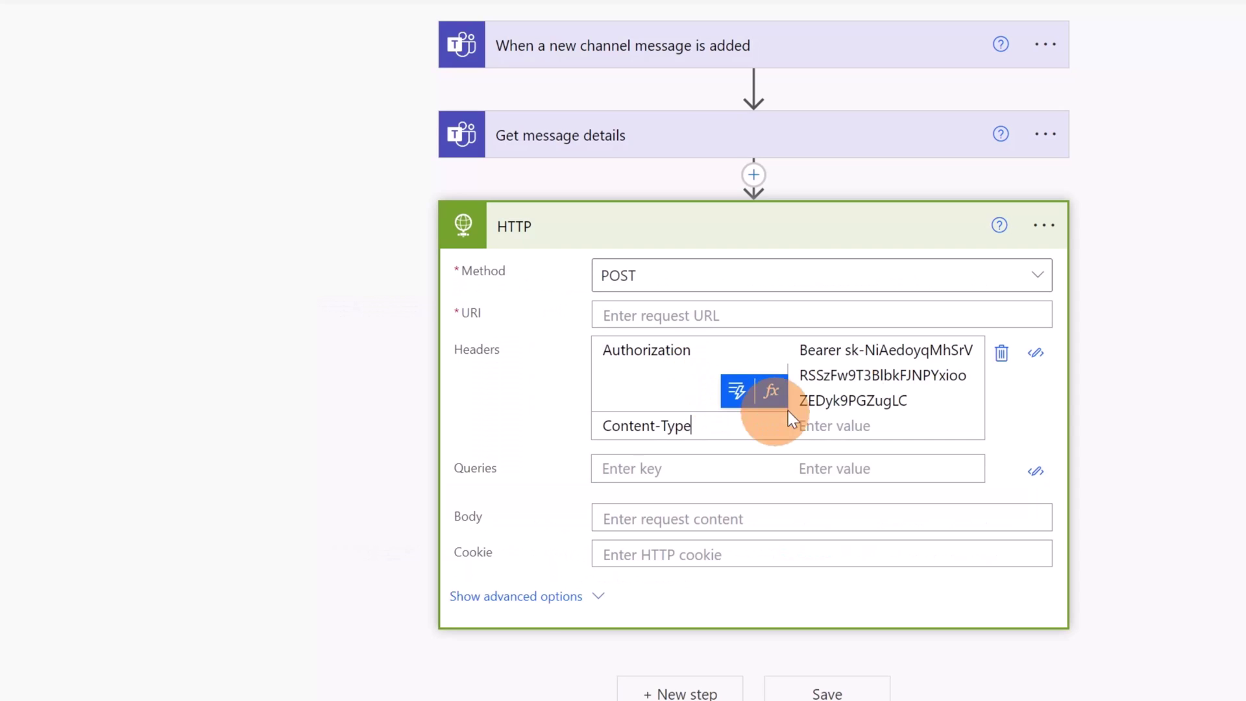
click(869, 428)
key(ctrl+v)
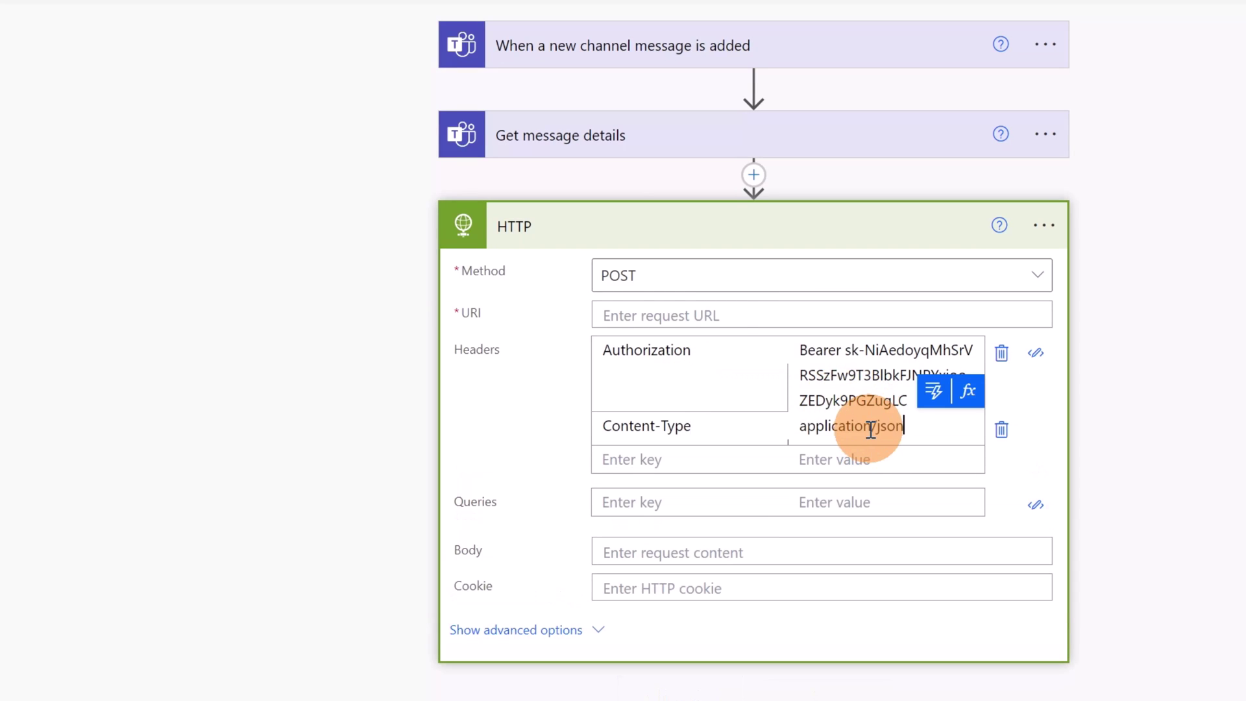
click(665, 315)
key(ctrl+Tab)
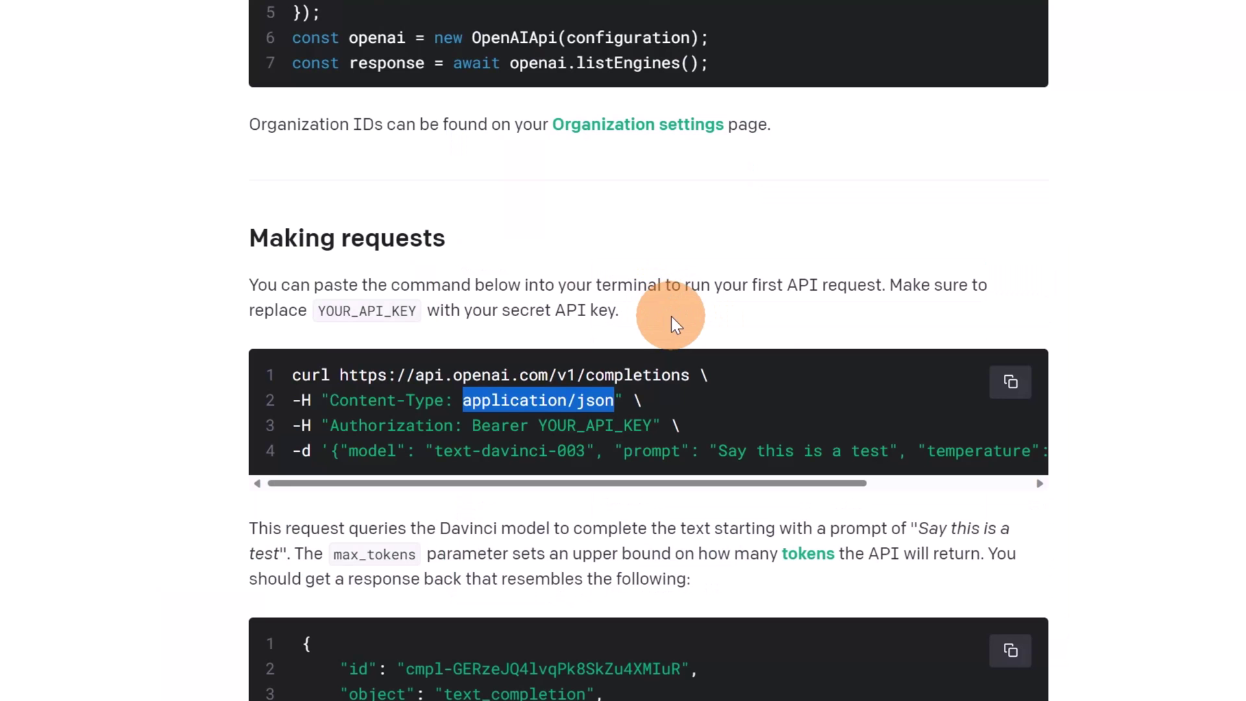
drag(691, 375, 326, 373)
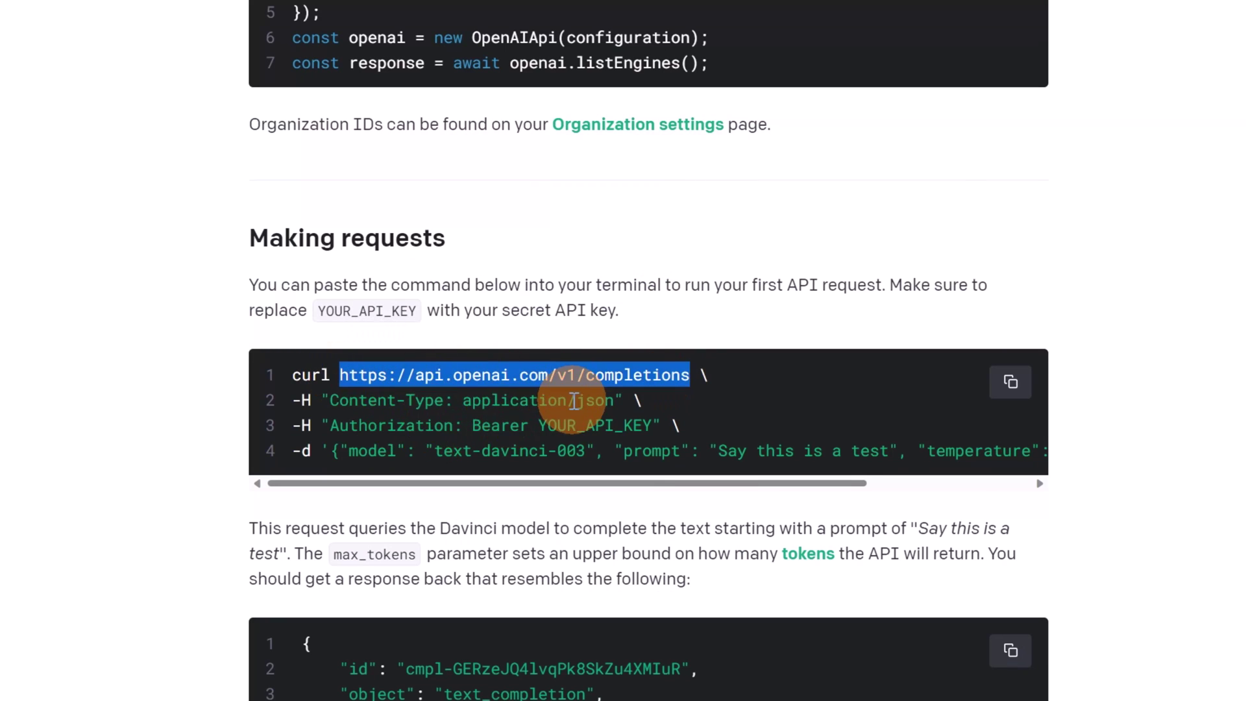
key(ctrl+Tab)
click(639, 312)
key(ctrl+v)
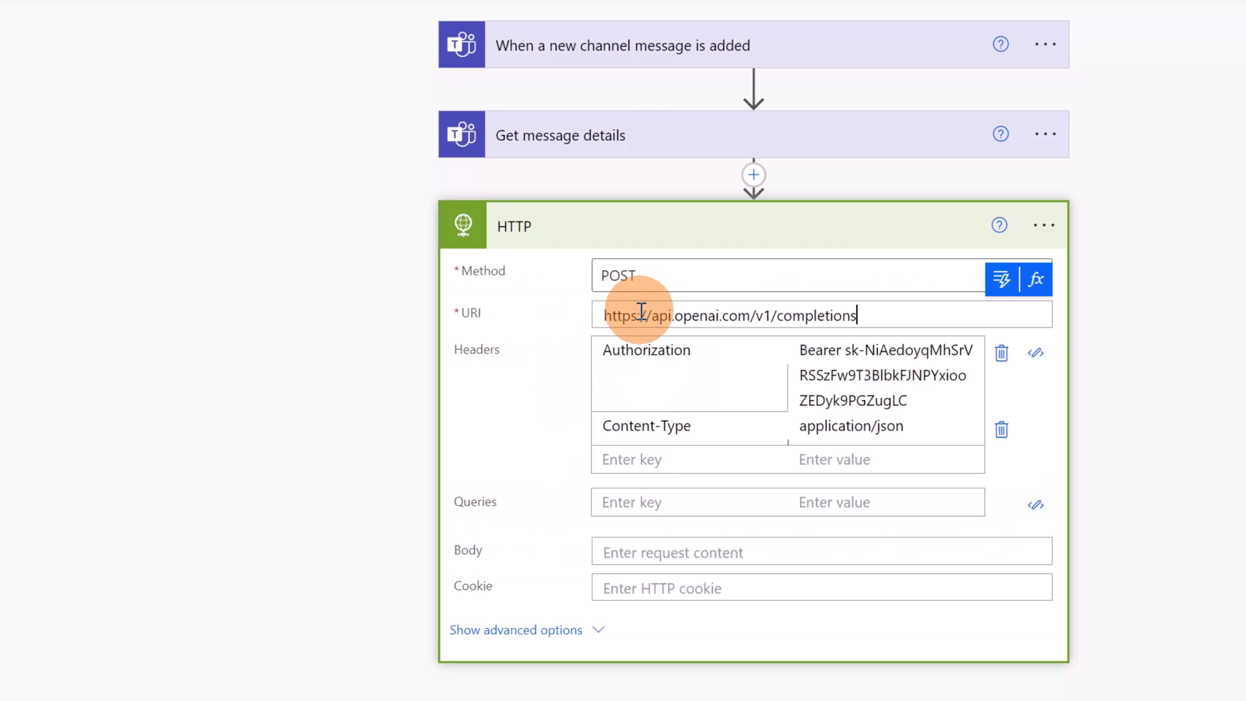
- Paste the sample text-davinci-003 request JSON into the Body and delete the 'Say this is a test' prompt
click(668, 549)
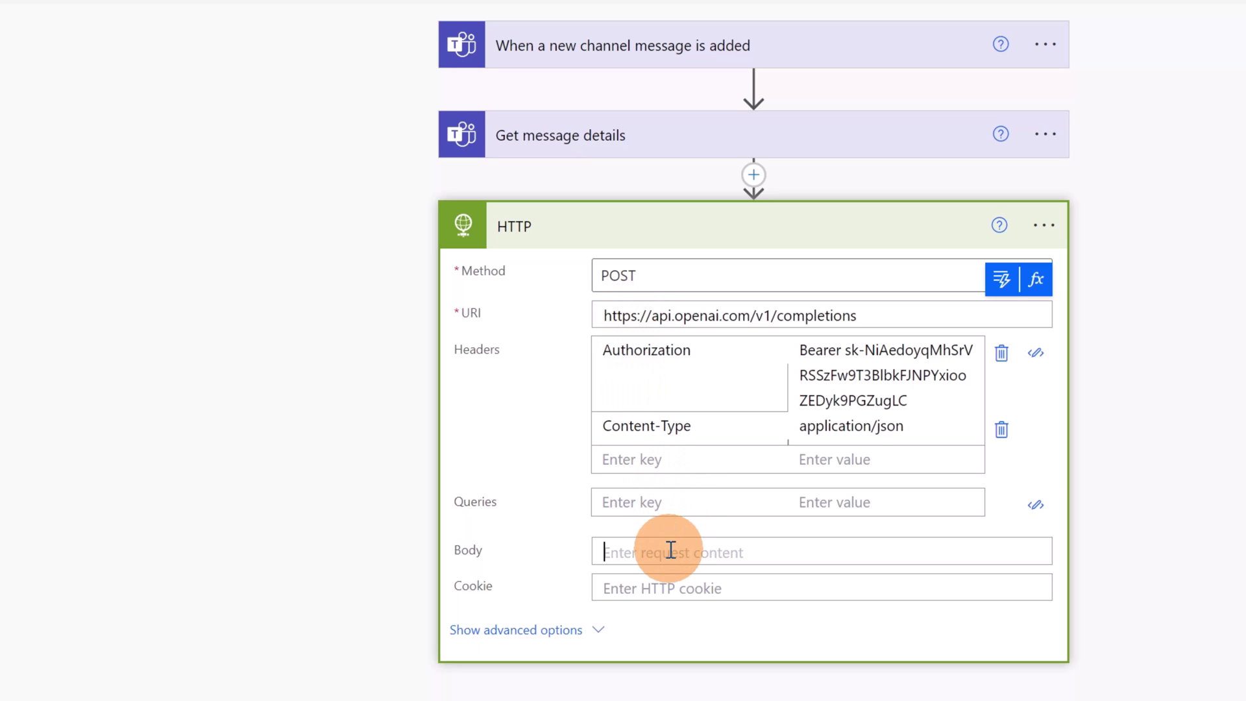
key(ctrl+Tab)
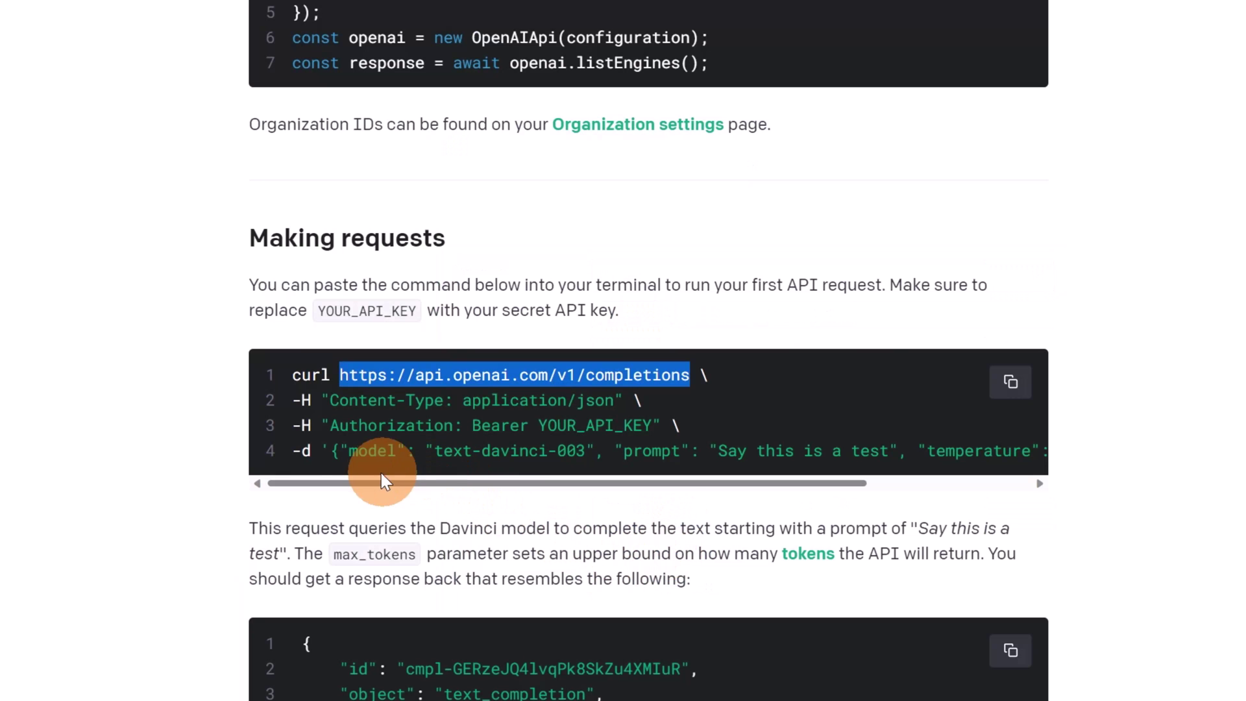
drag(331, 451, 1021, 450)
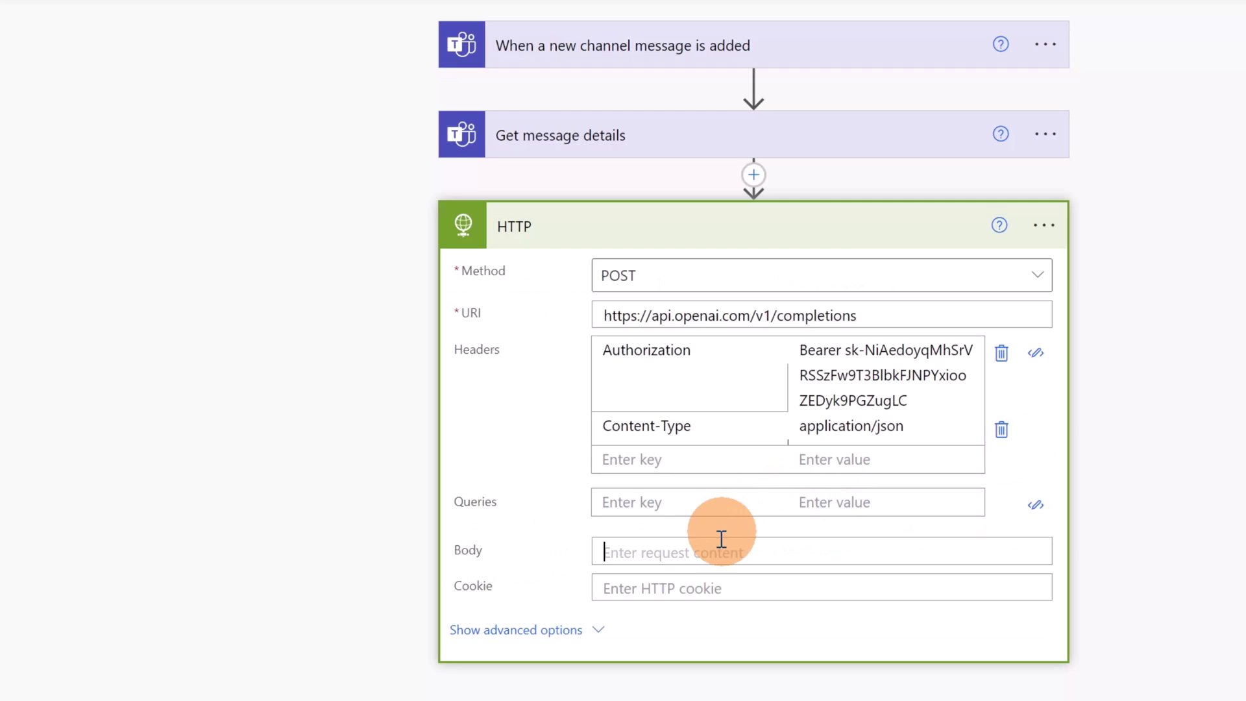
click(717, 550)
key(ctrl+v)
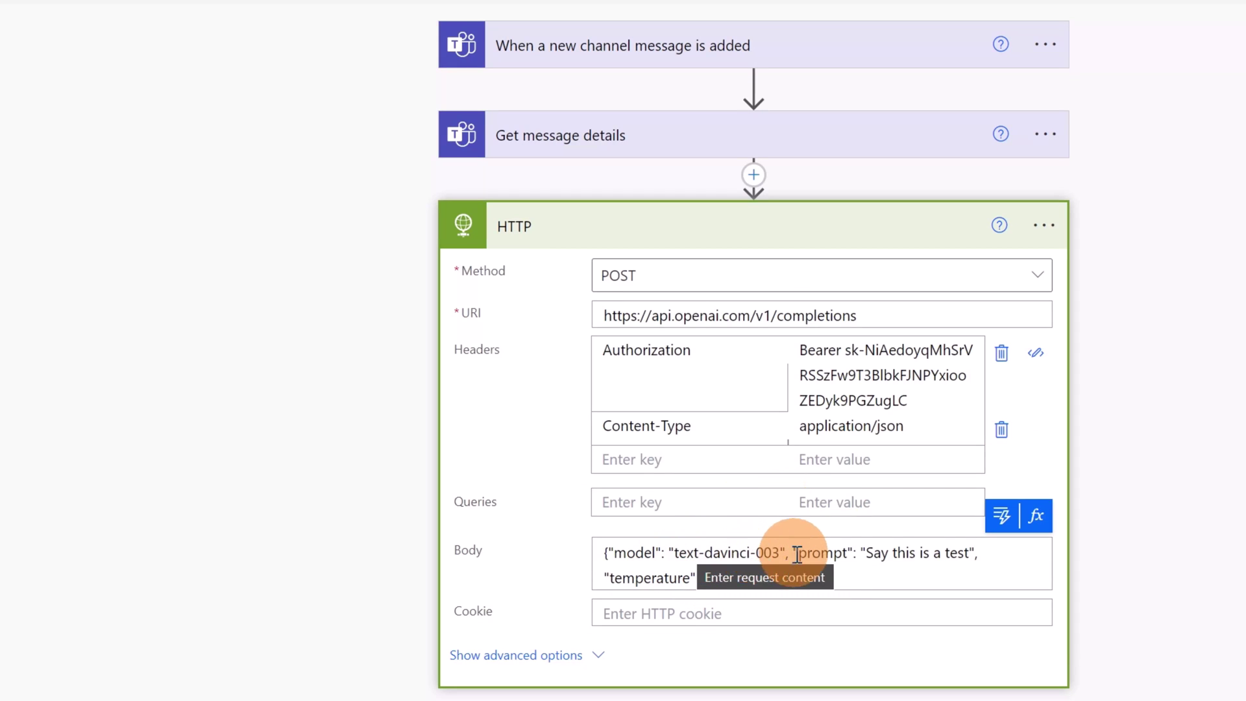
drag(866, 552, 969, 553)
key(BackSpace)
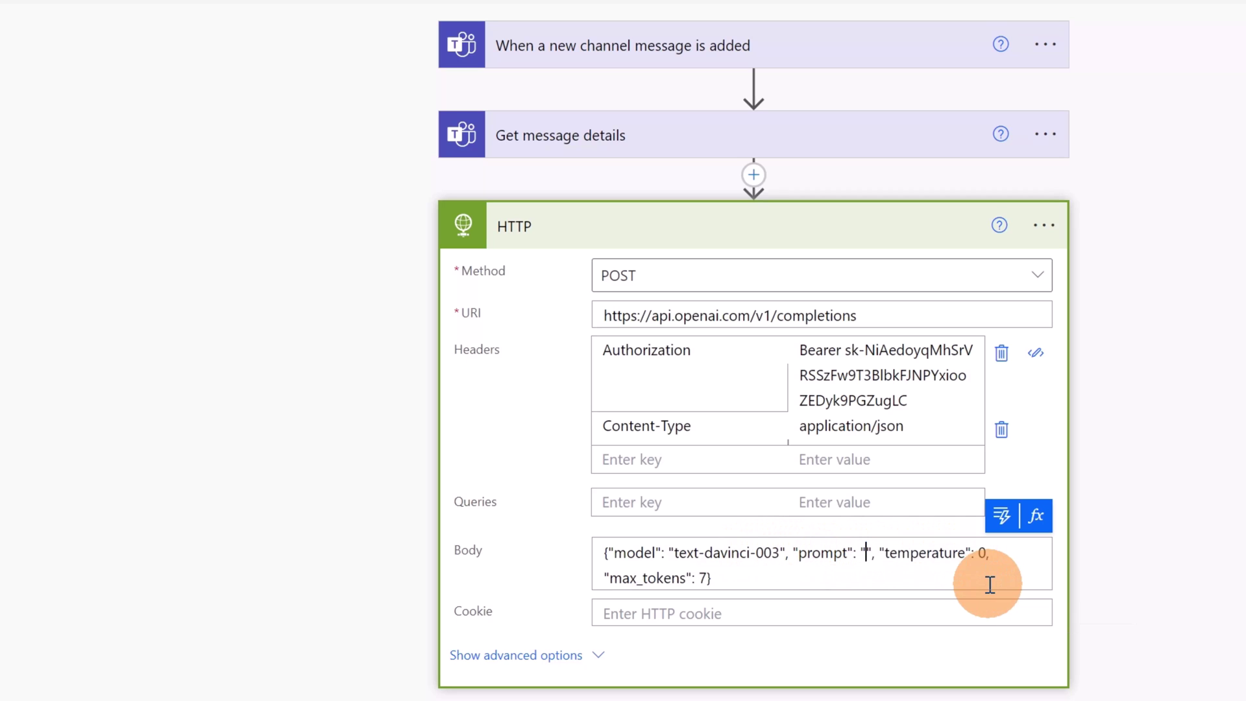
- Insert the Get message details Body PlainTextContent value between the prompt quotes
click(1001, 517)
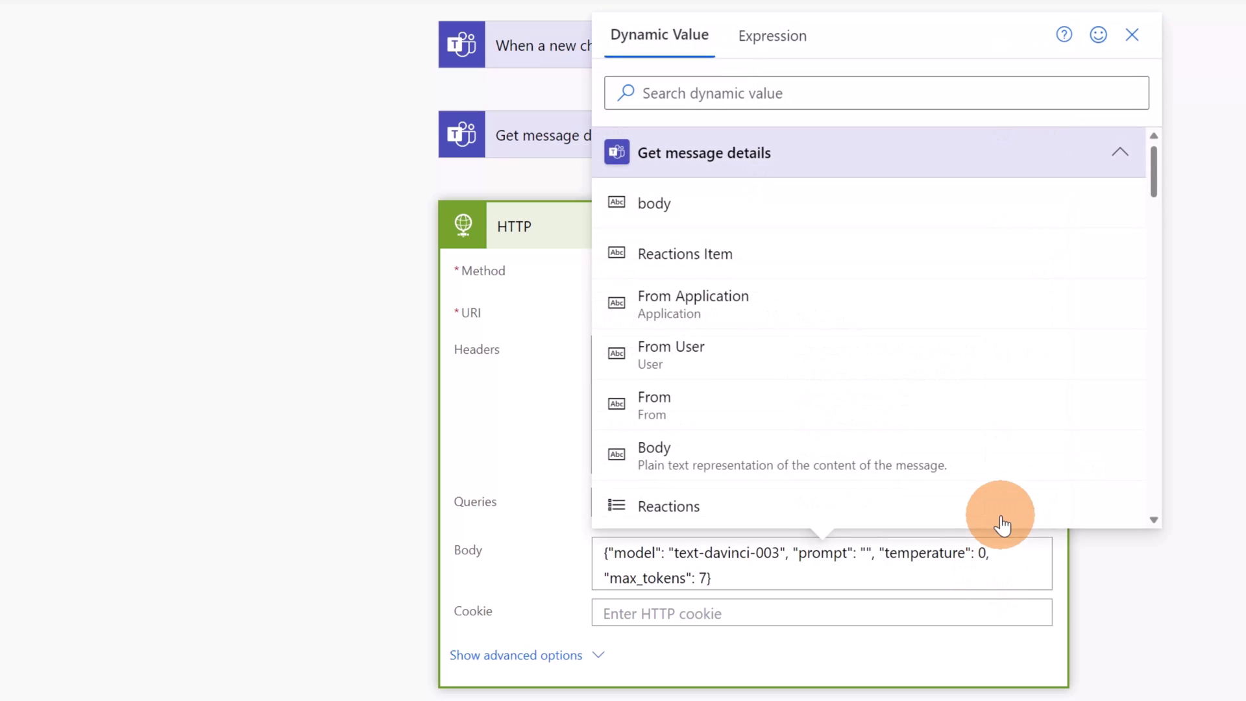
click(783, 99)
text(plain)
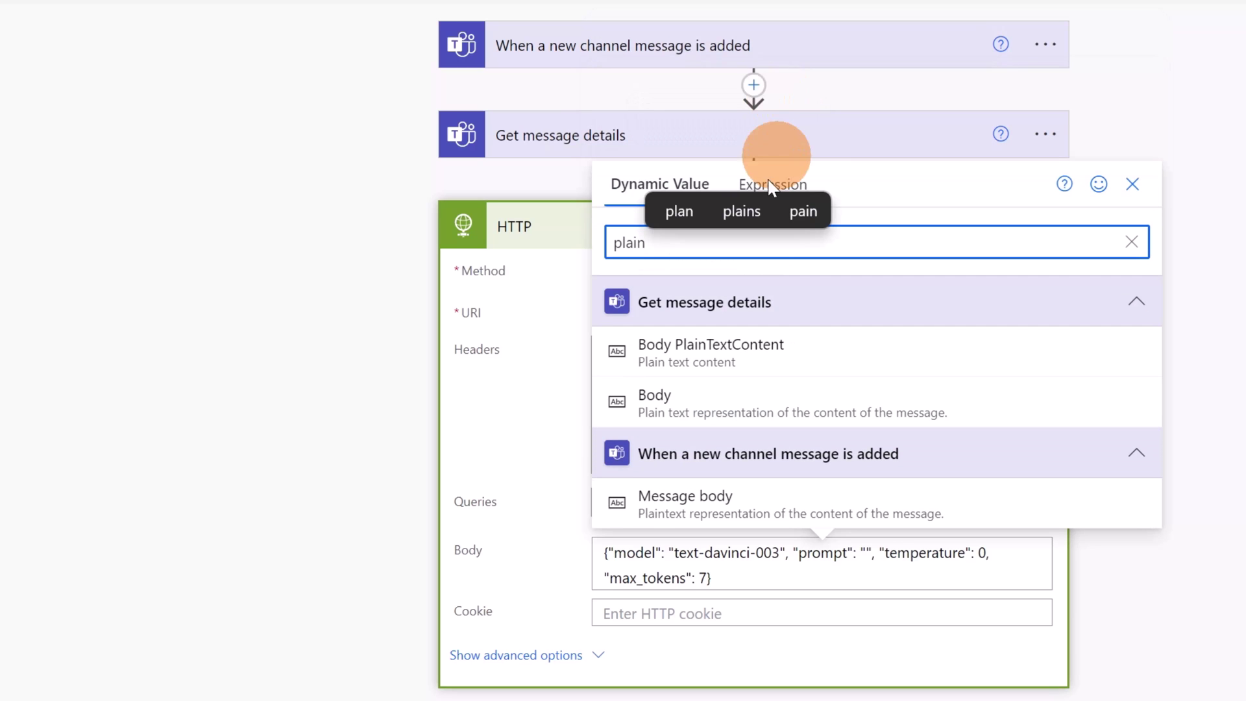
click(725, 358)
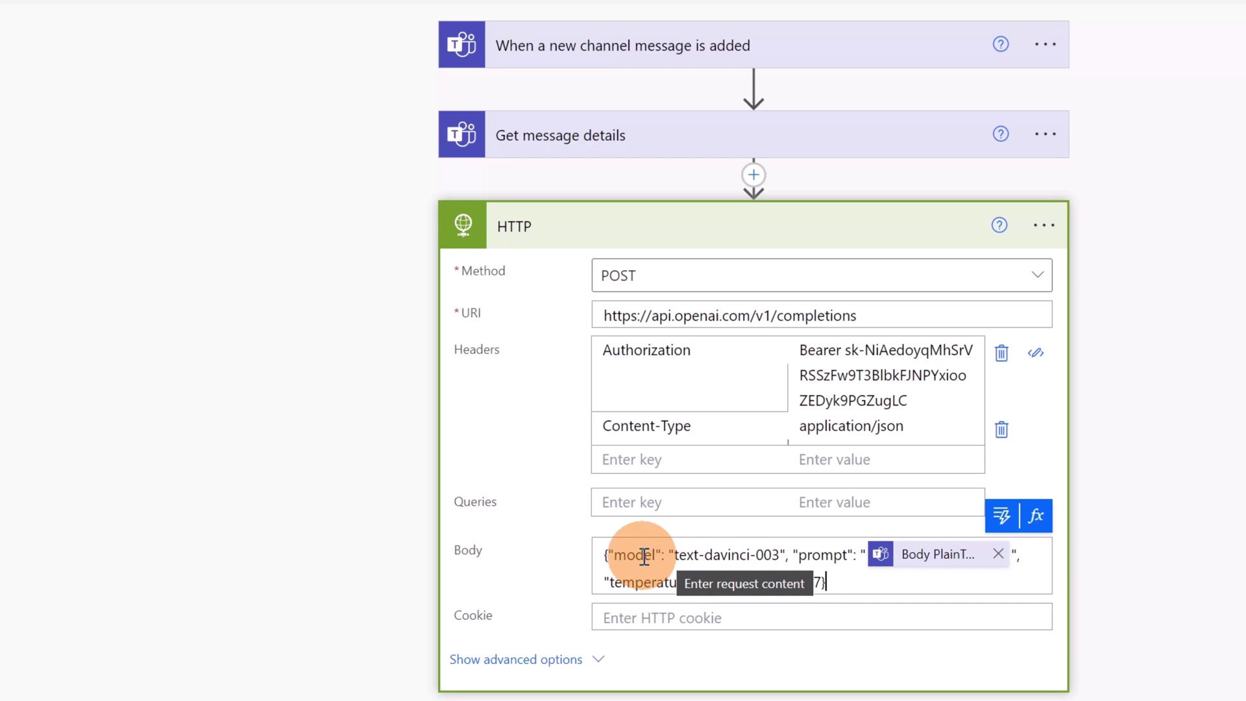
- Browse the Models pages of the OpenAI API documentation
key(alt+Tab)
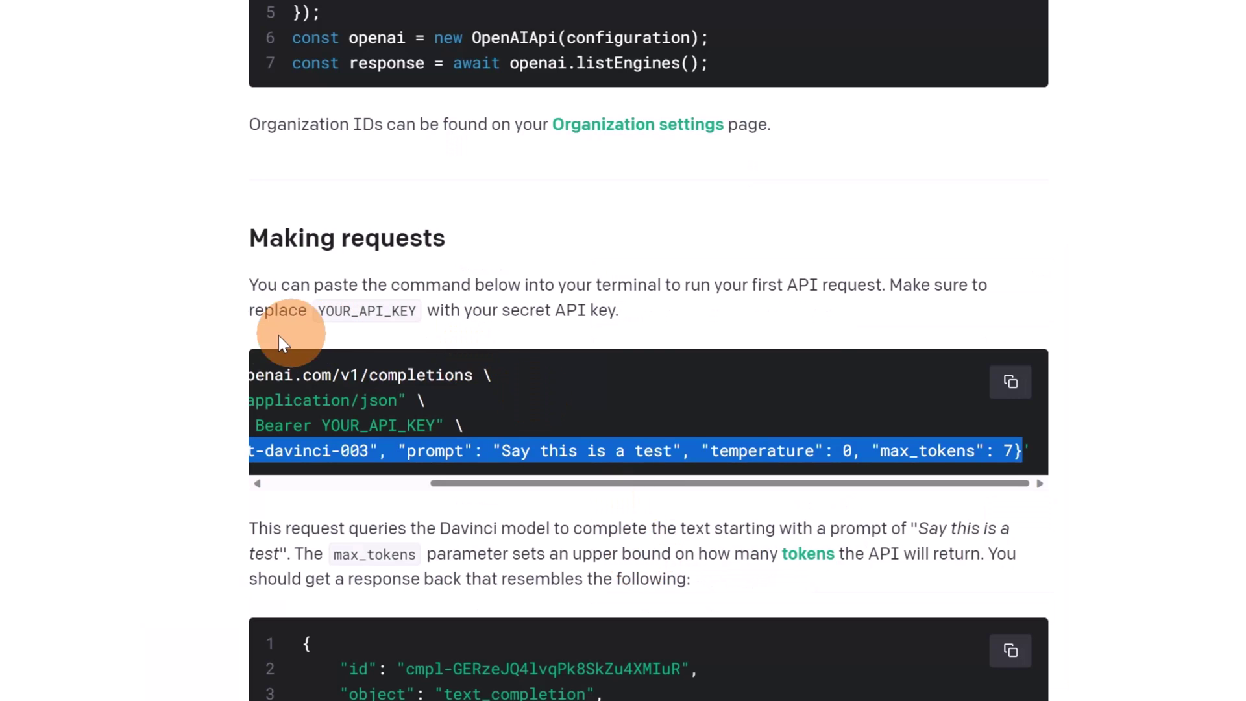
click(38, 472)
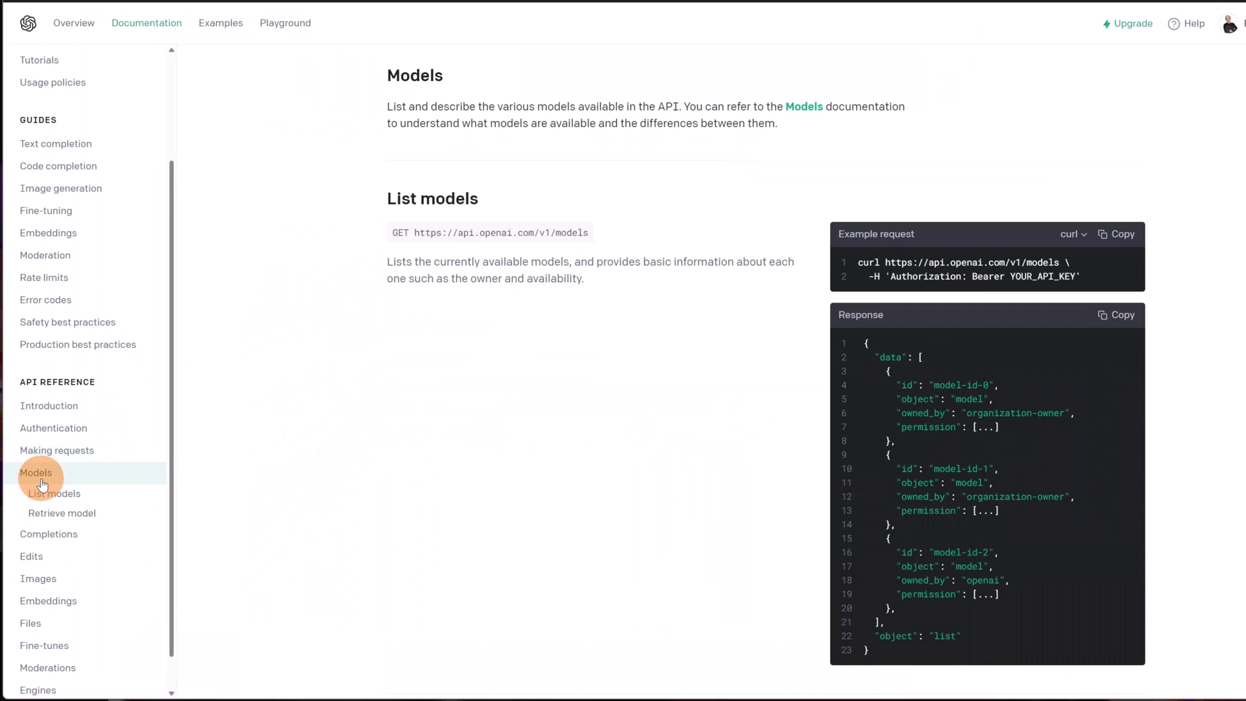
scroll(909, 383, down, 5)
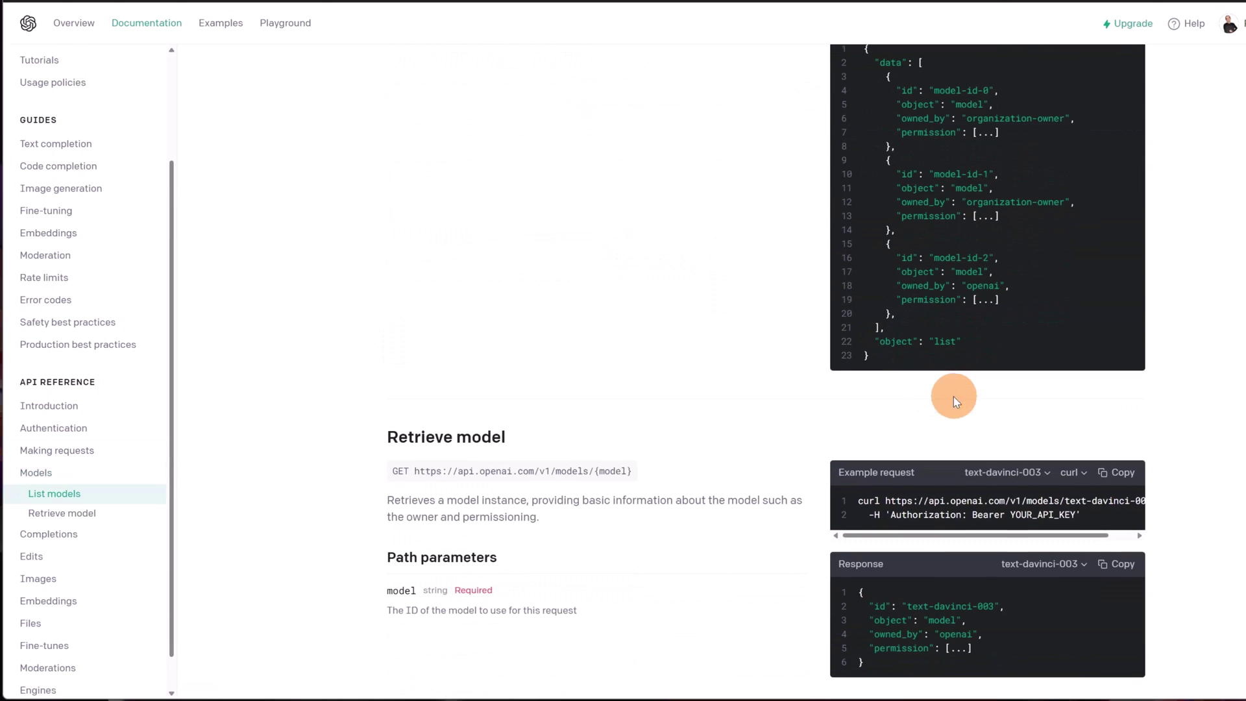
scroll(704, 377, down, 2)
scroll(645, 390, up, 5)
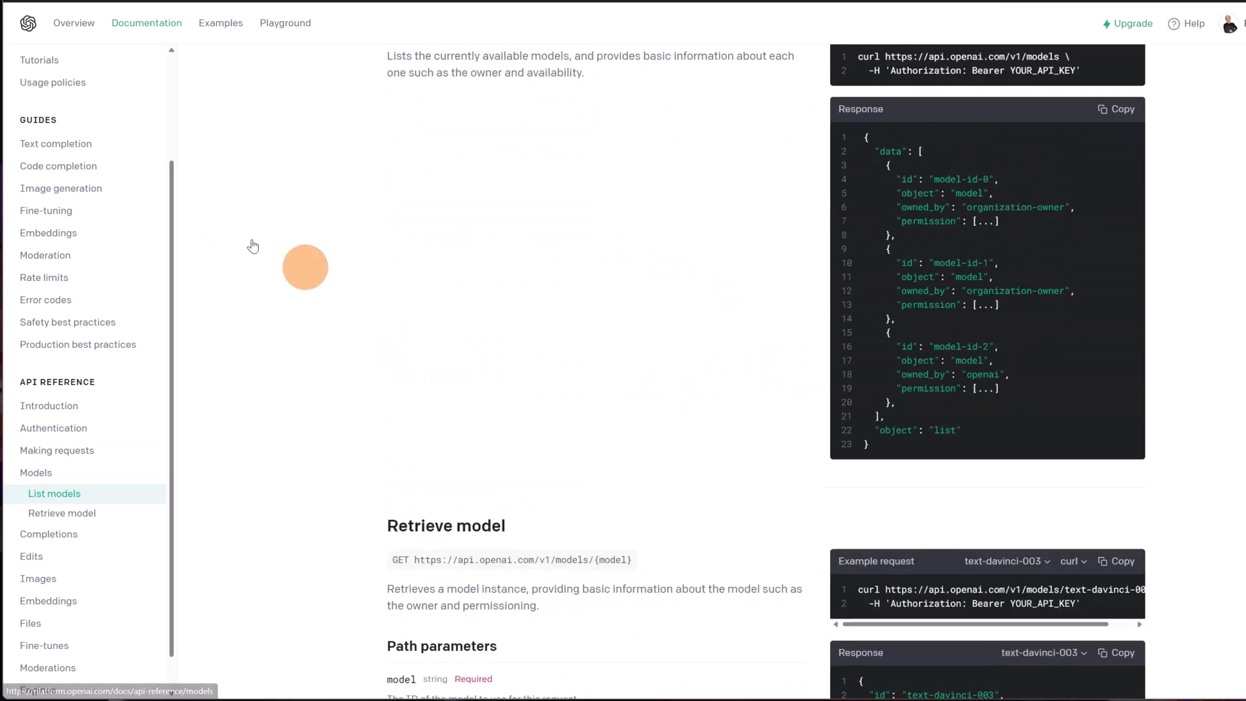
scroll(157, 227, up, 2)
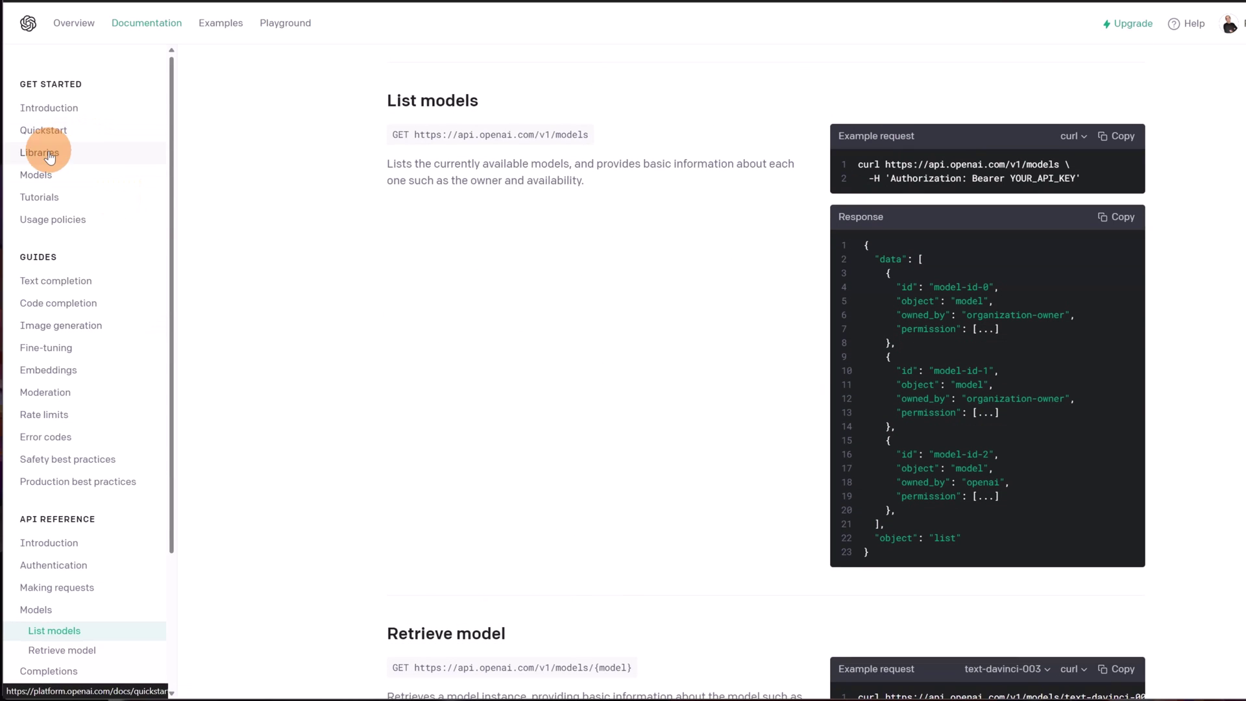
click(42, 174)
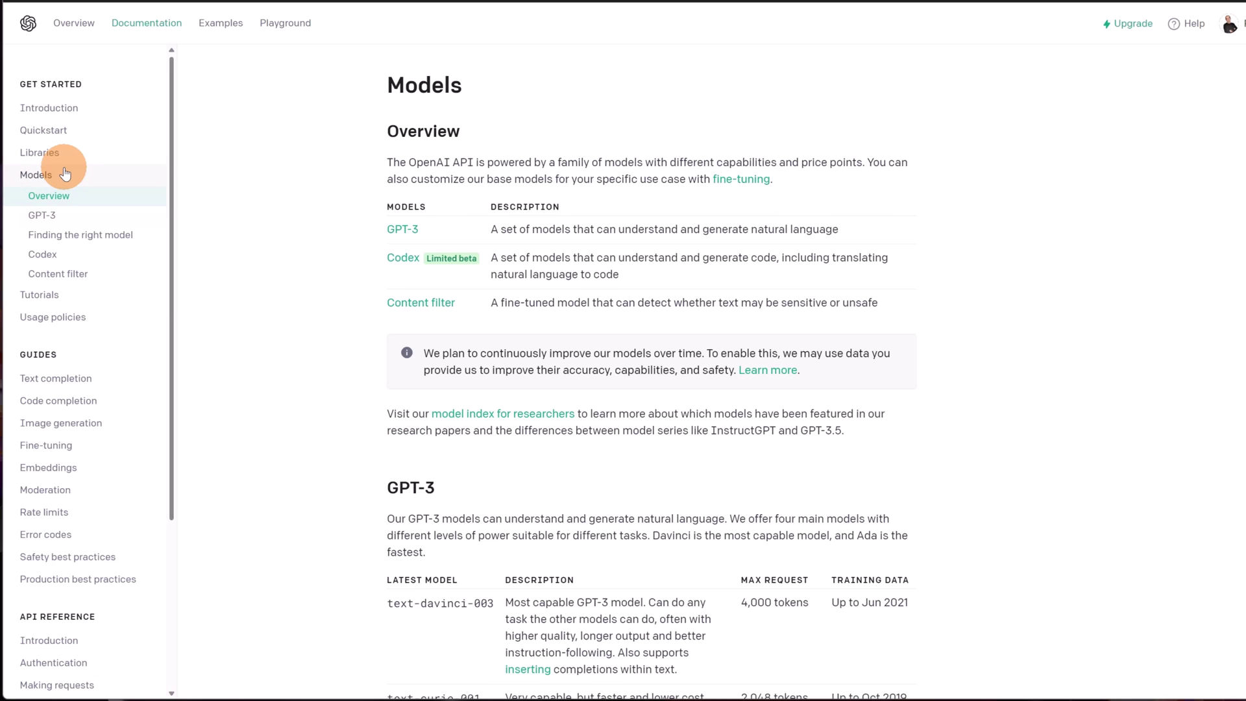
- Read the Introduction's Key concepts section on tokens and models
click(56, 111)
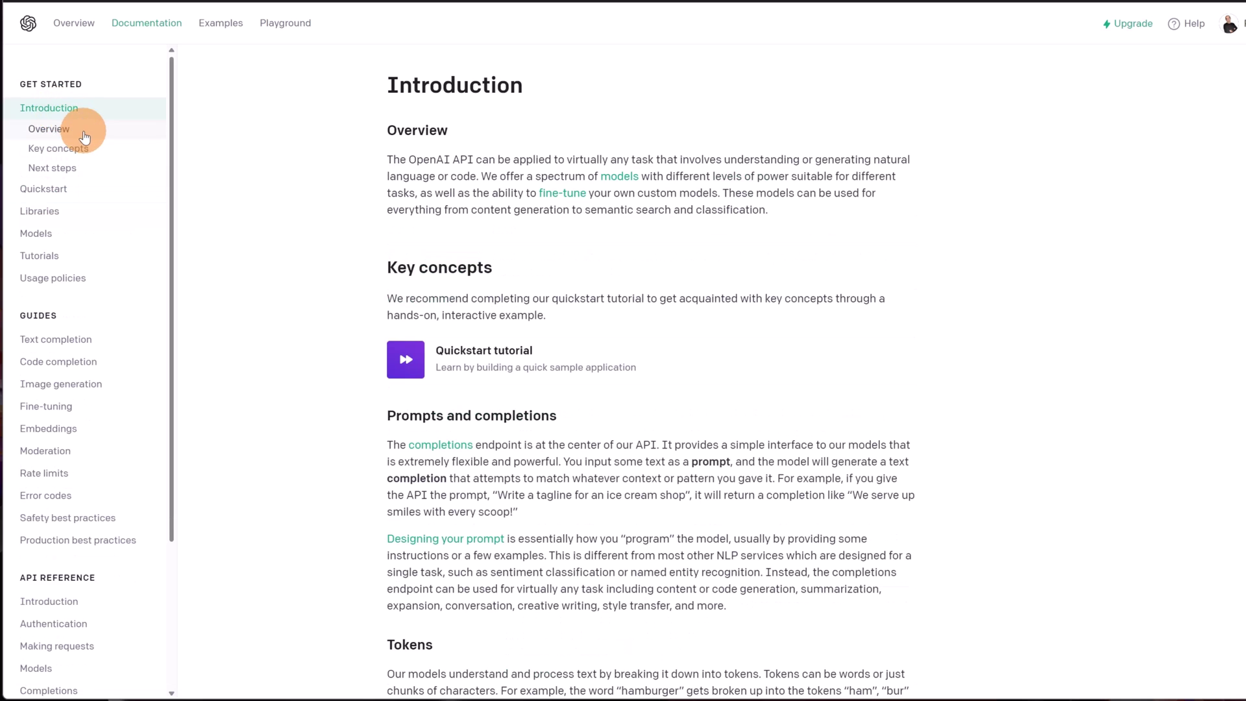
click(65, 149)
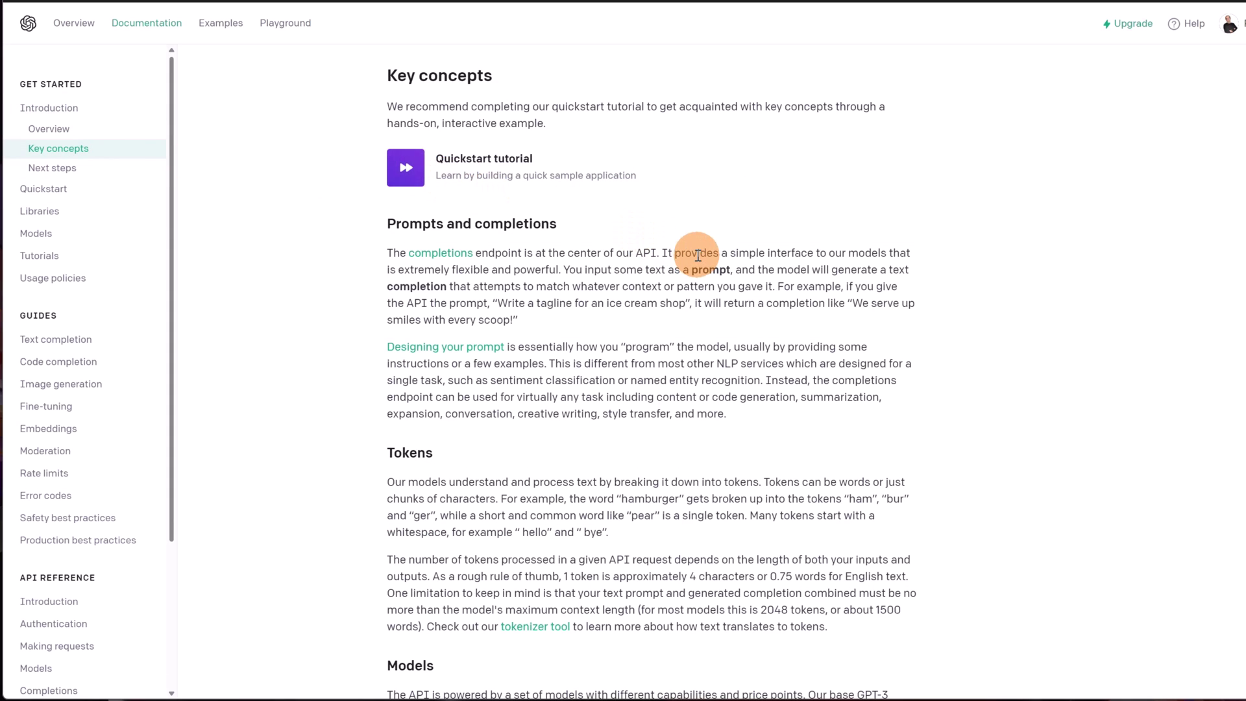
scroll(604, 268, down, 3)
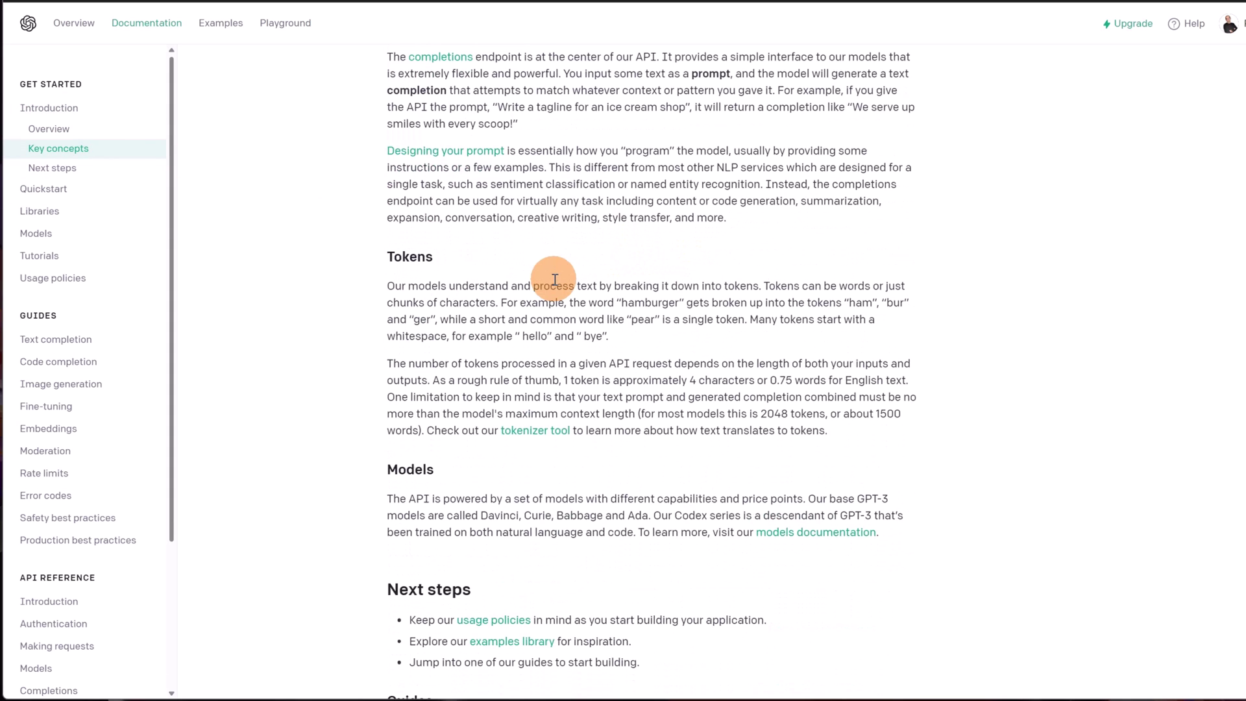
scroll(554, 279, down, 2)
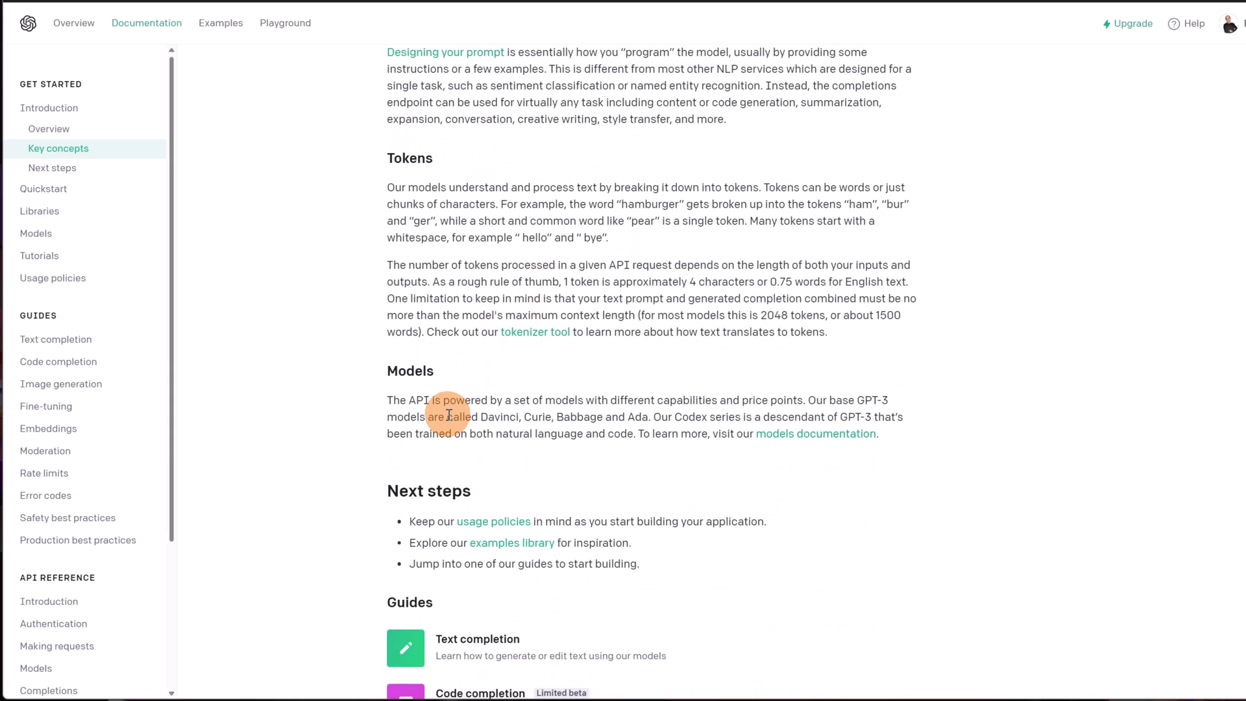
scroll(473, 420, down, 3)
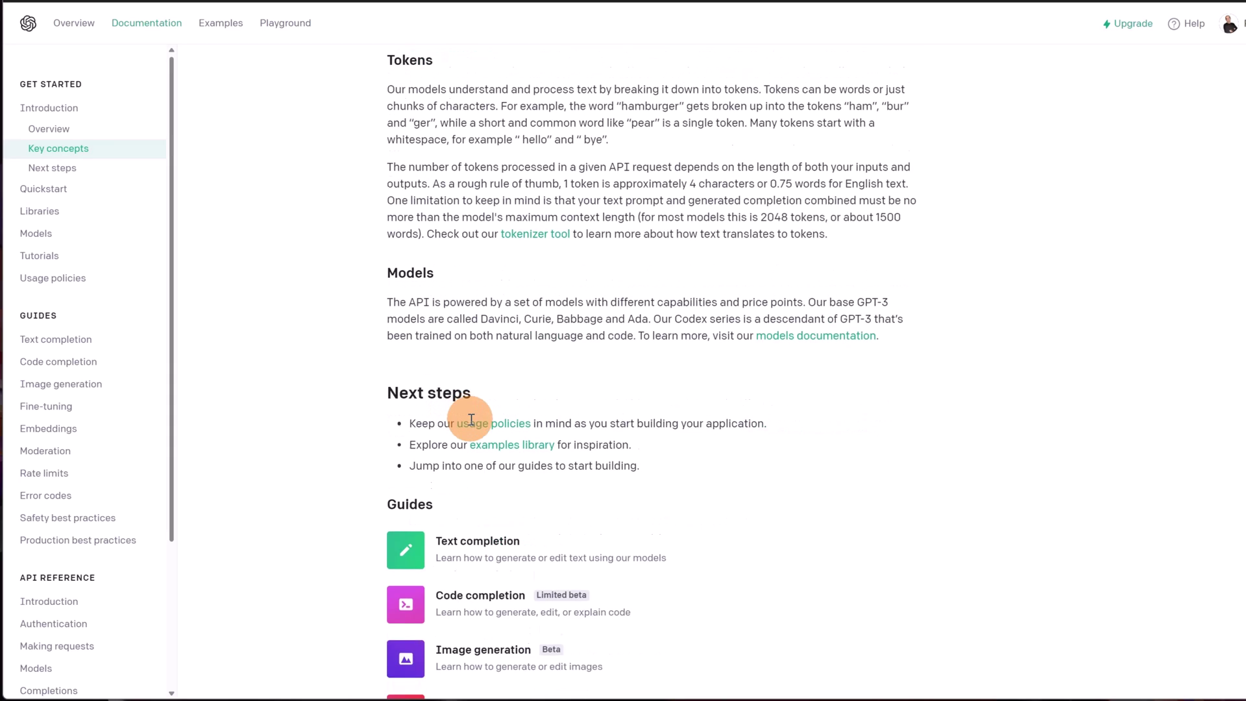
scroll(478, 413, up, 2)
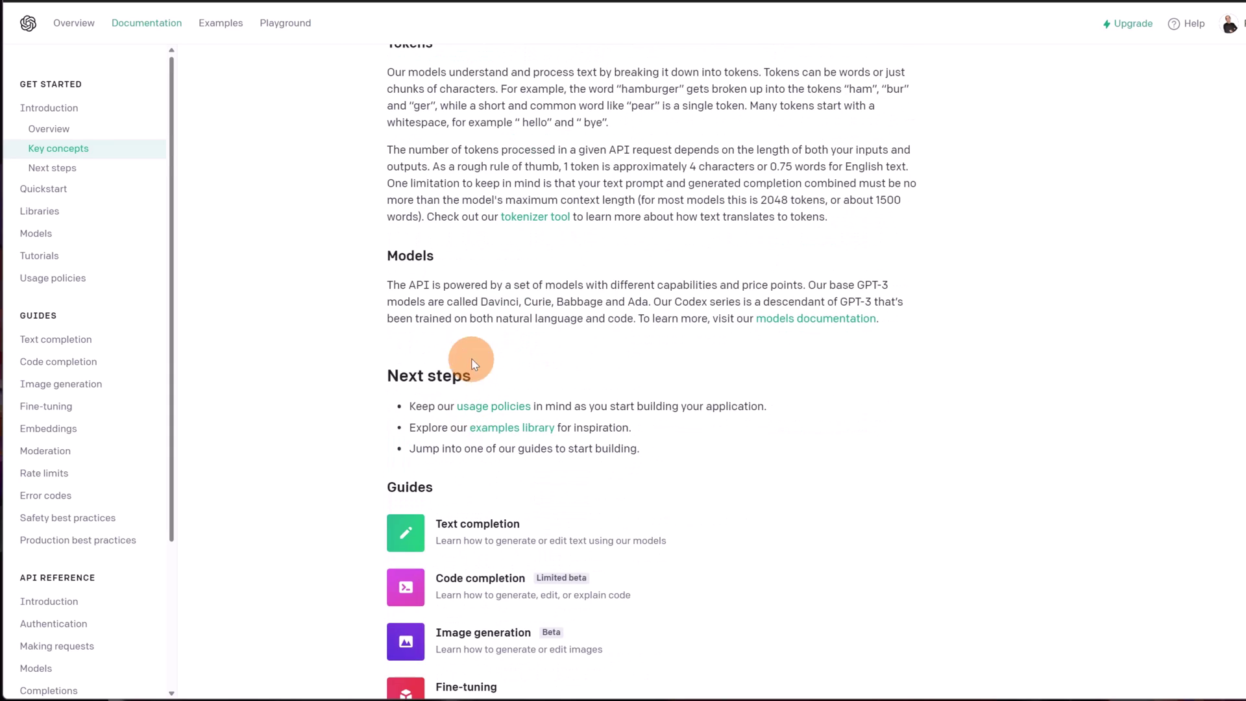
scroll(574, 300, up, 3)
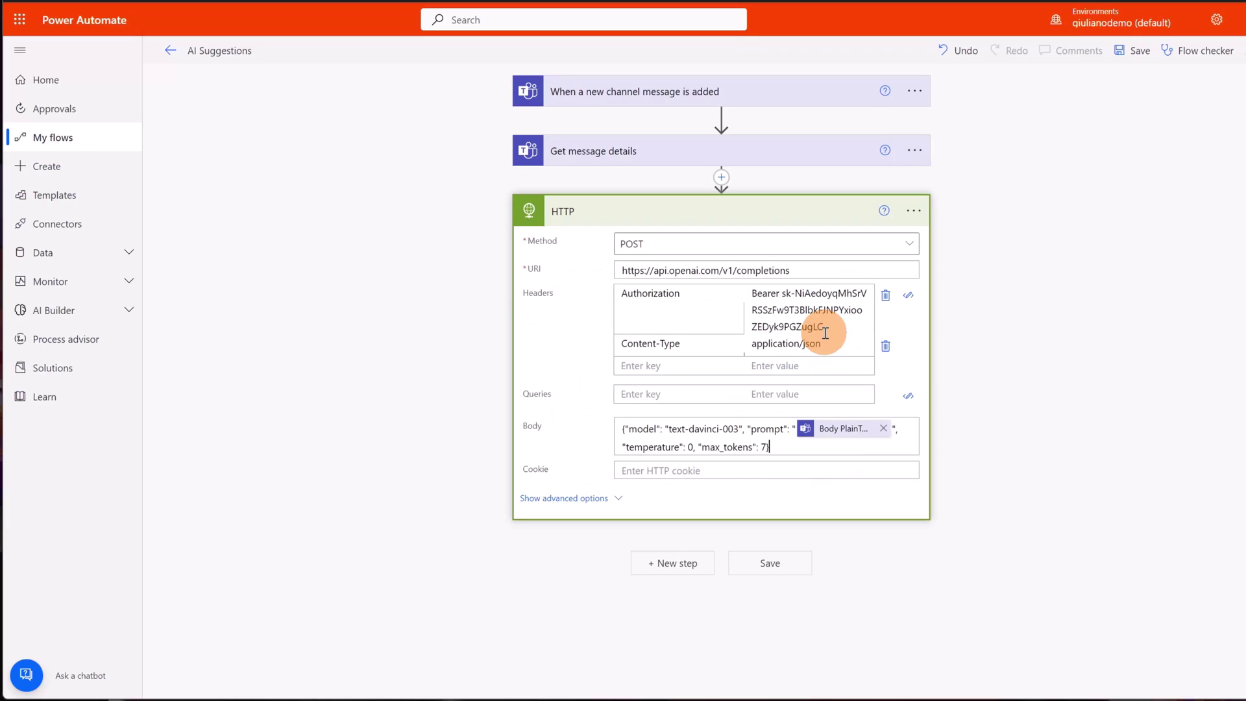
- Change max_tokens in the HTTP request body from 7 to 4000
click(766, 446)
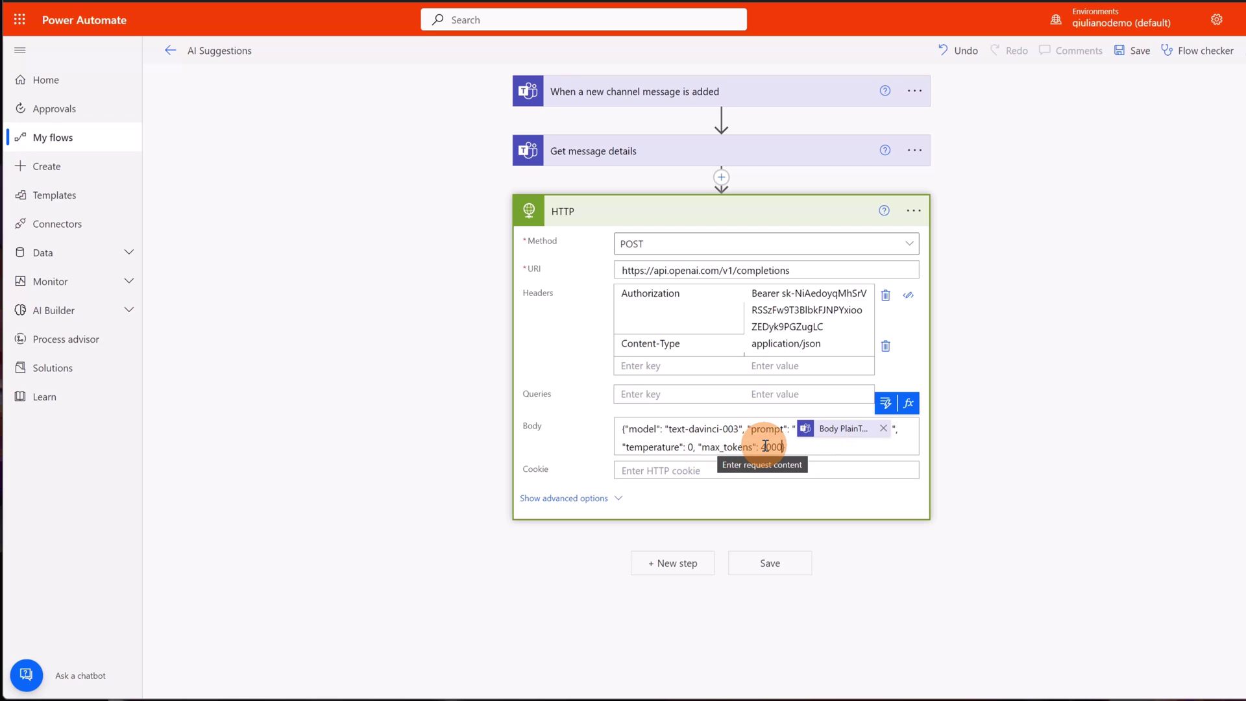
click(714, 449)
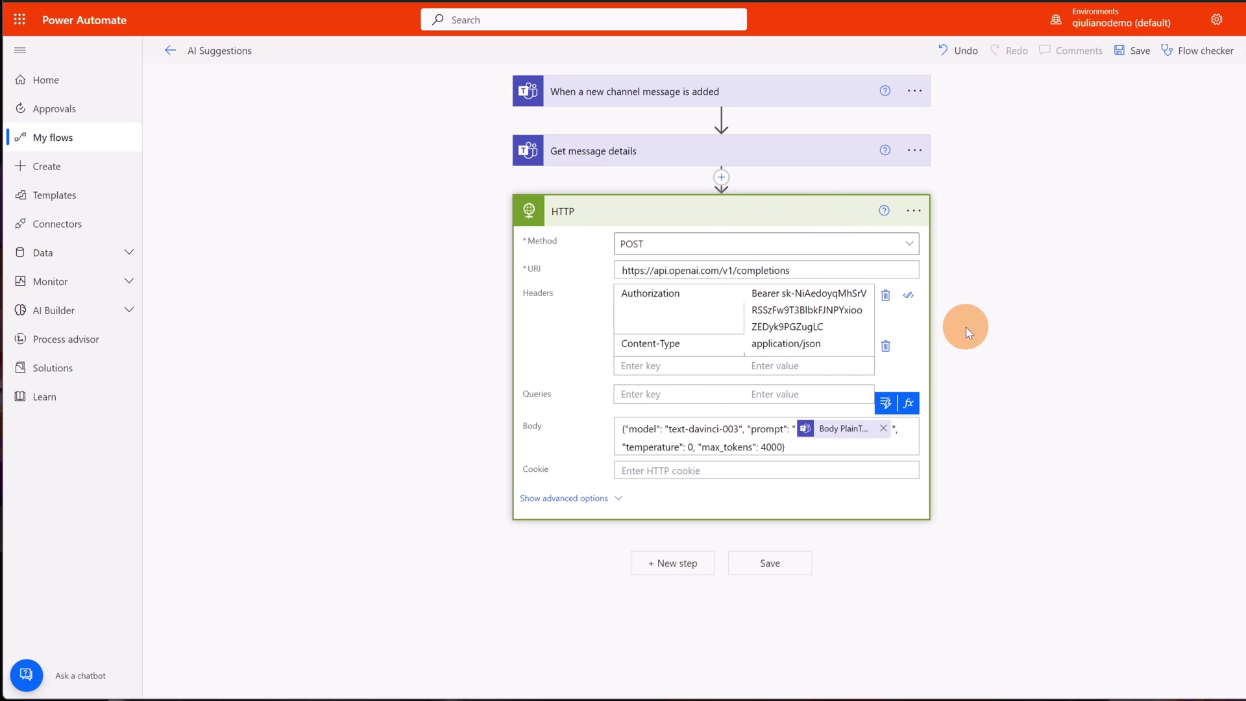
click(1040, 402)
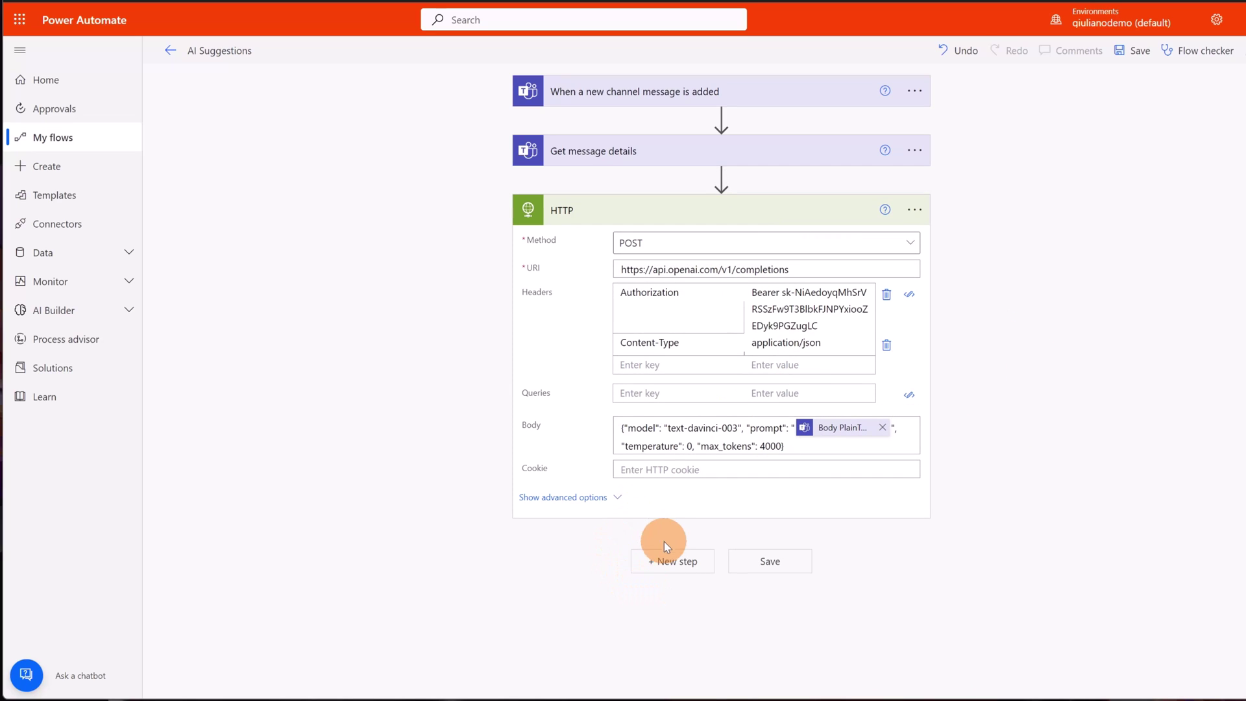
- Add a Parse JSON step with its Content set to the HTTP response Body
click(660, 563)
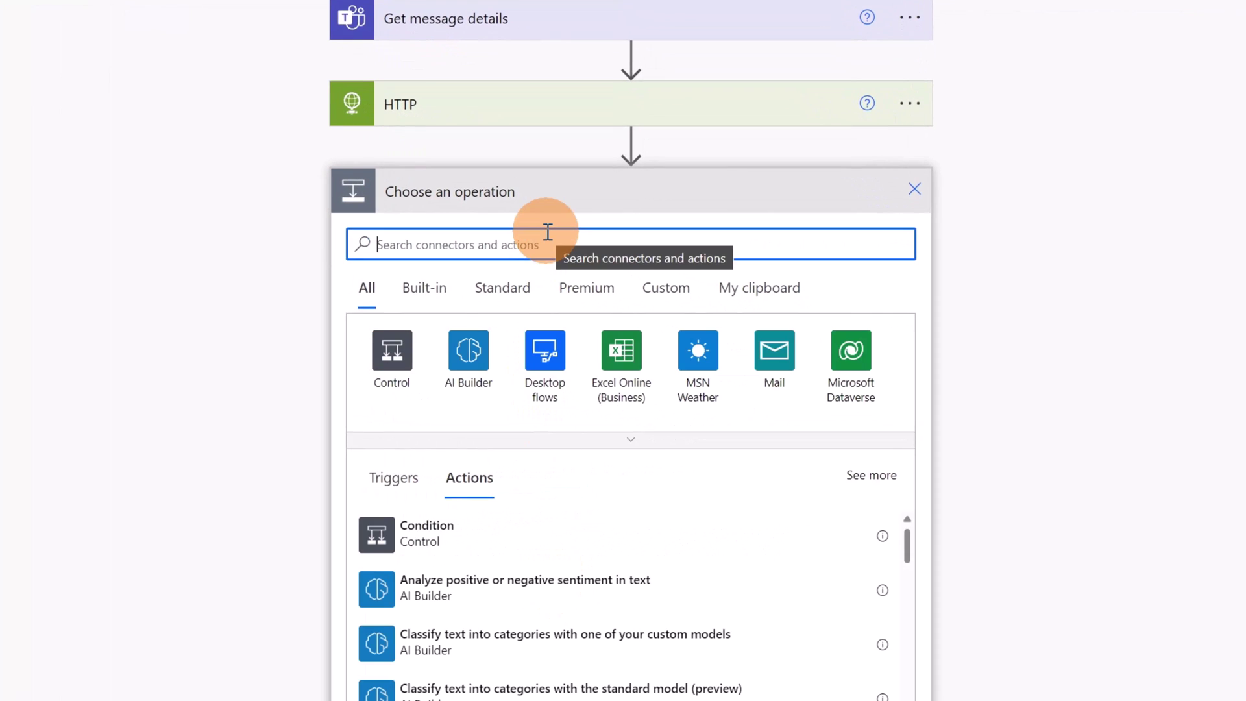
text(parse)
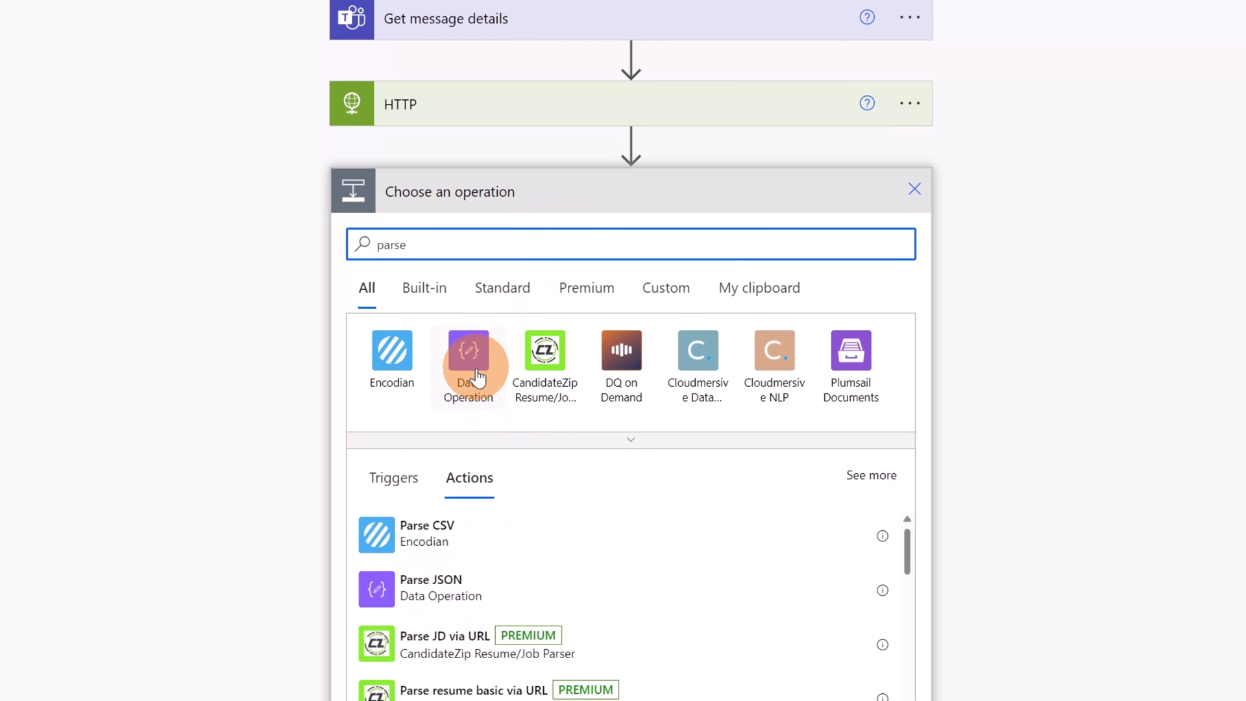
click(446, 588)
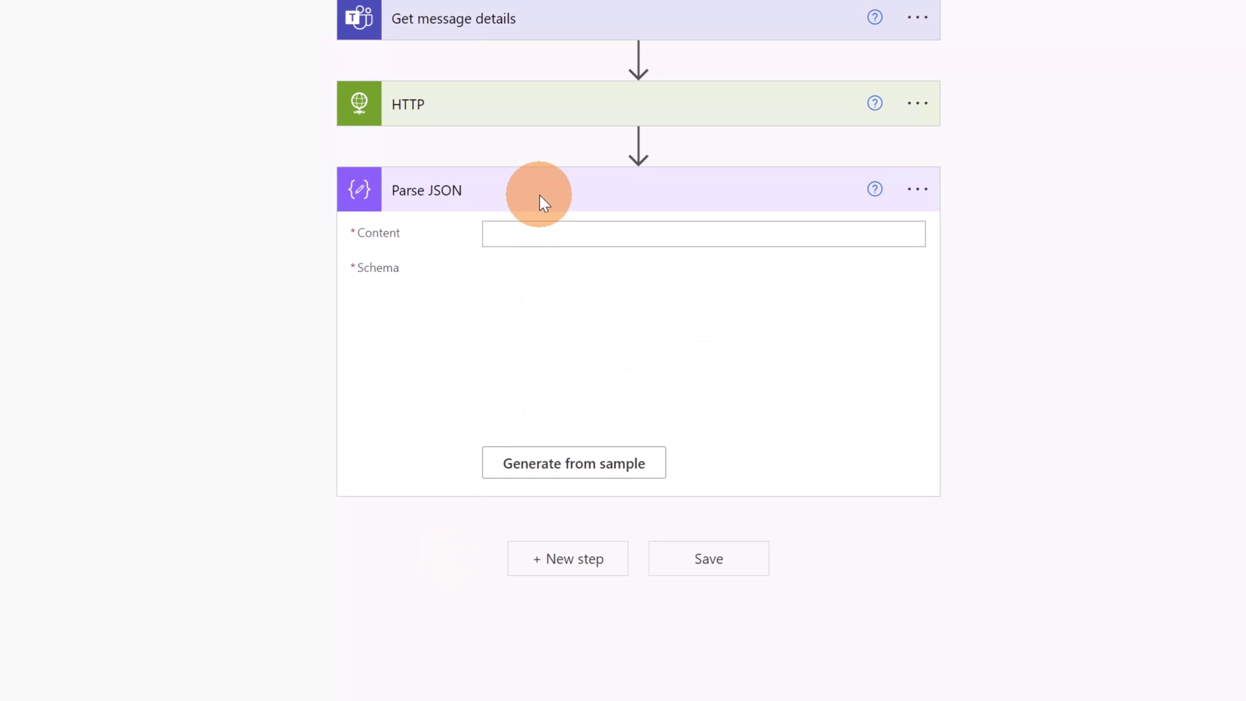
click(701, 231)
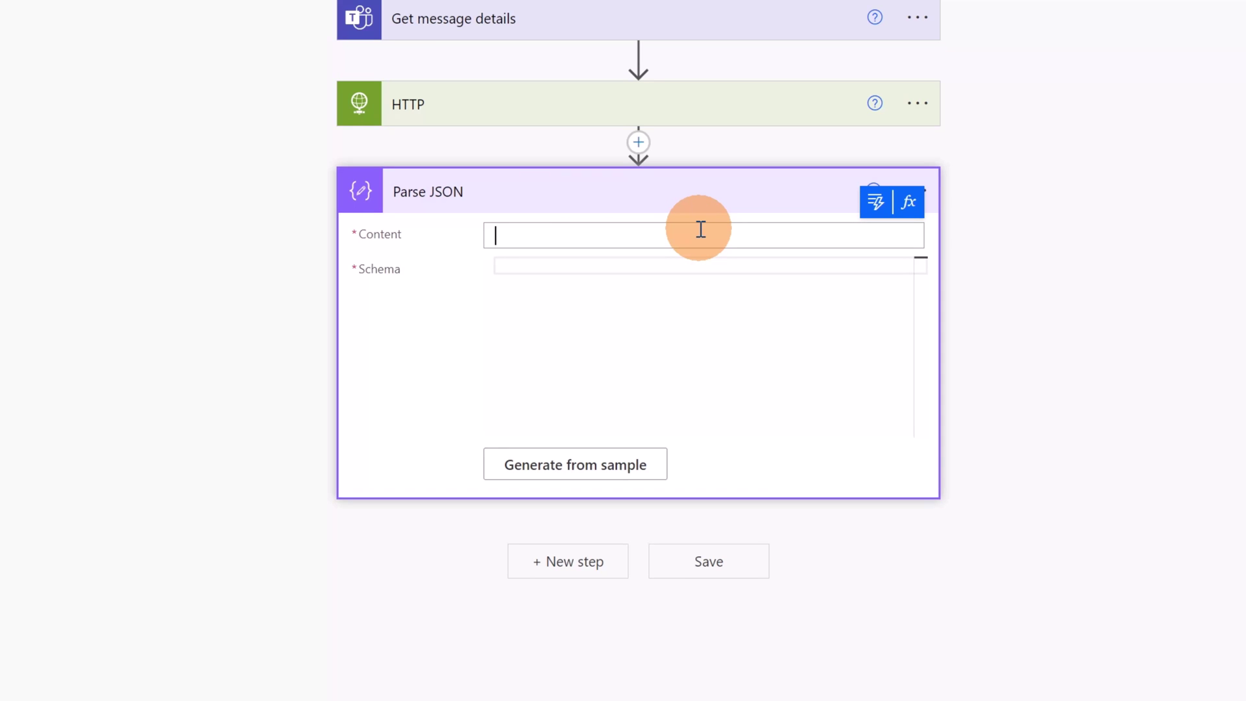
click(869, 207)
click(584, 432)
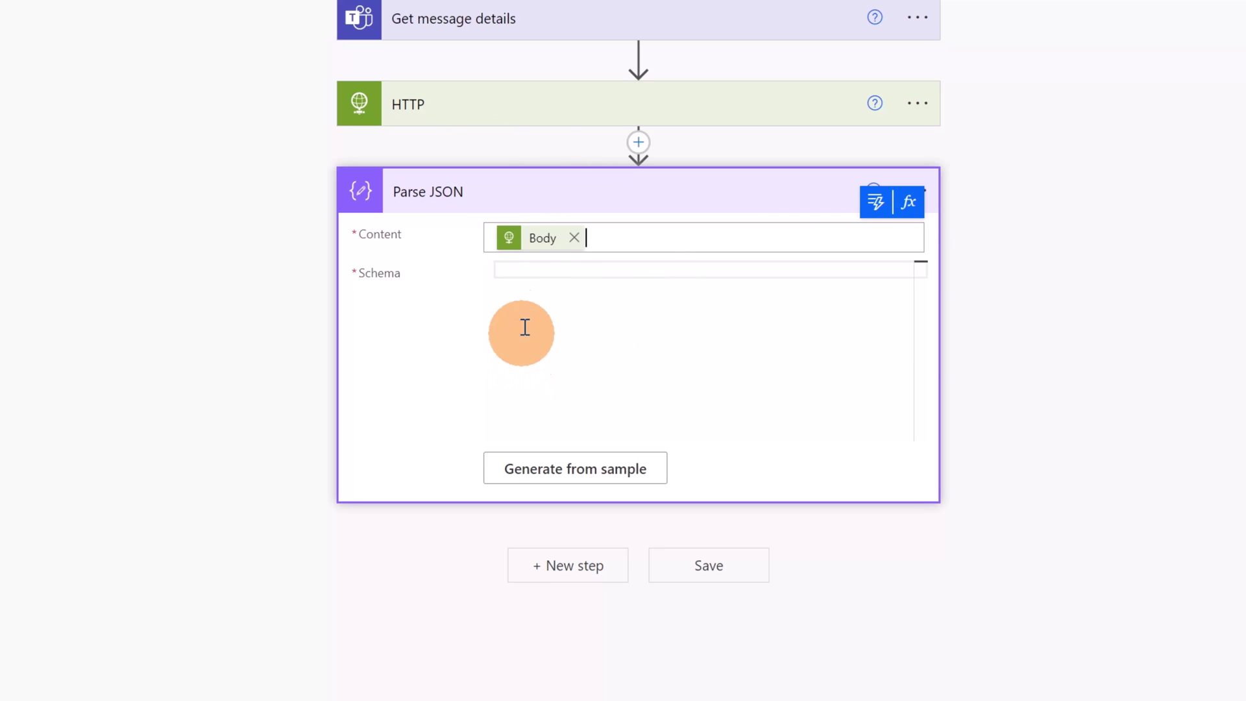
click(548, 279)
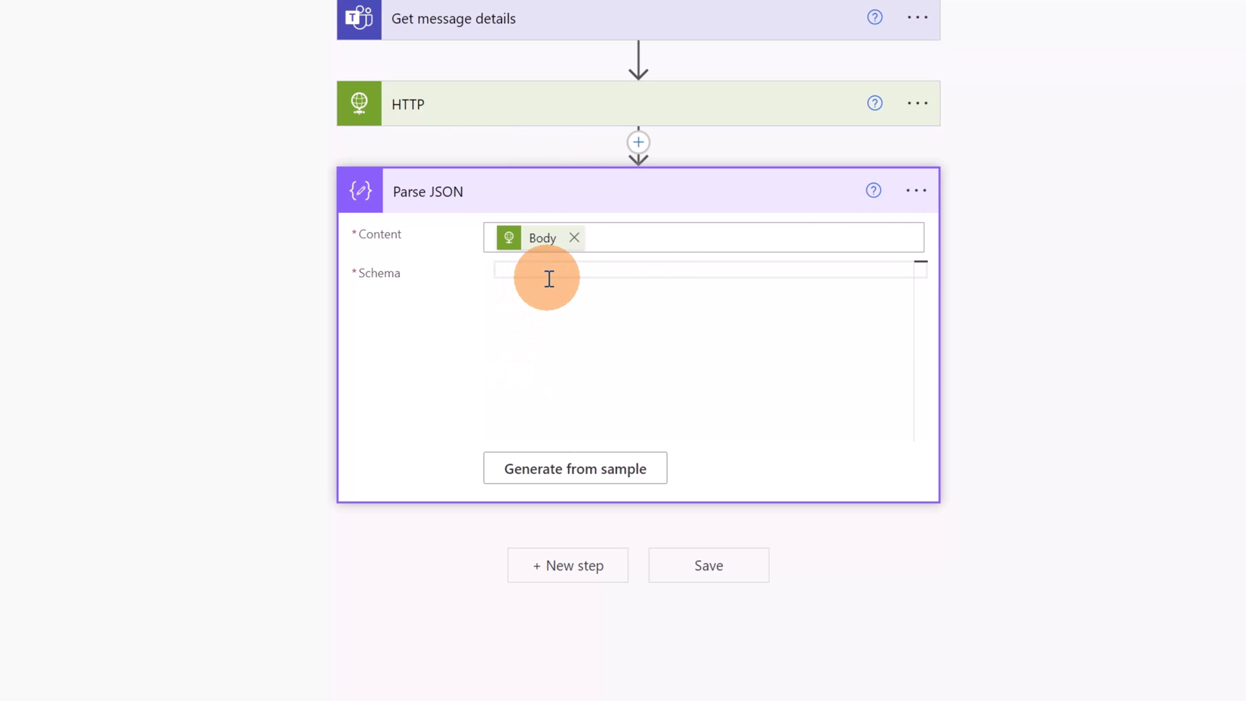
- Generate the Parse JSON schema from a pasted sample text_completion response
click(569, 467)
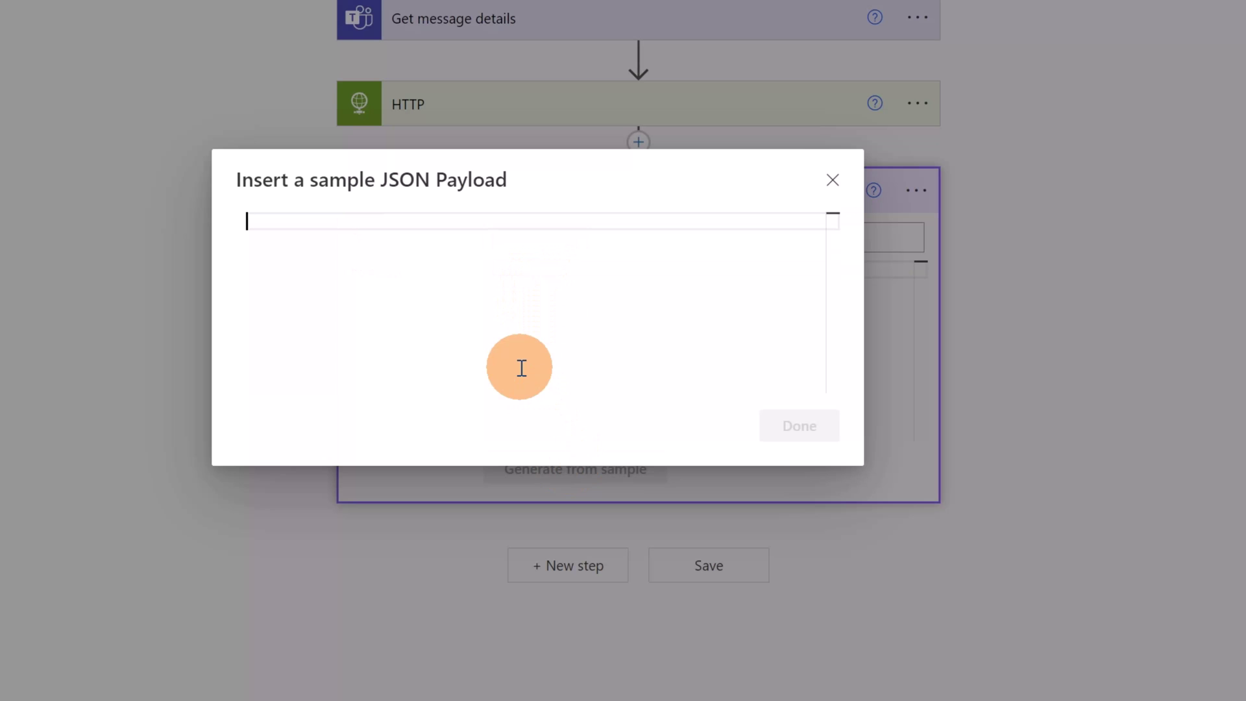
key(ctrl+v)
scroll(470, 353, up, 3)
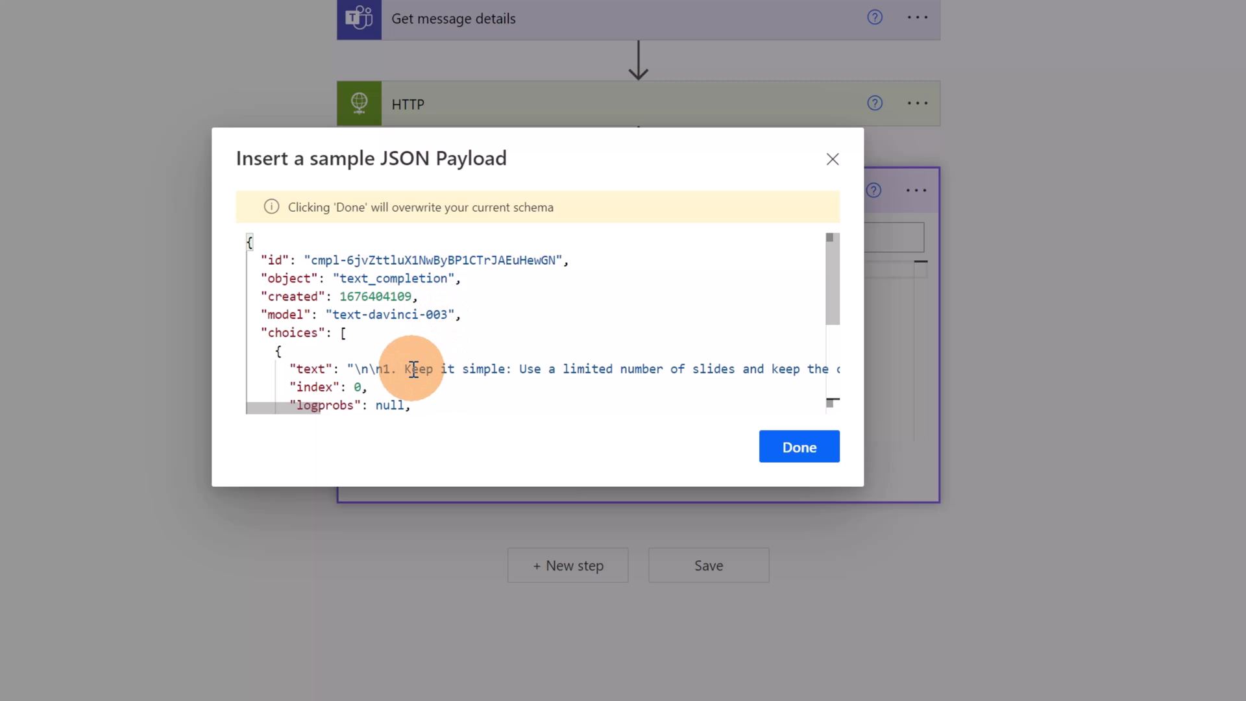
drag(414, 369, 534, 369)
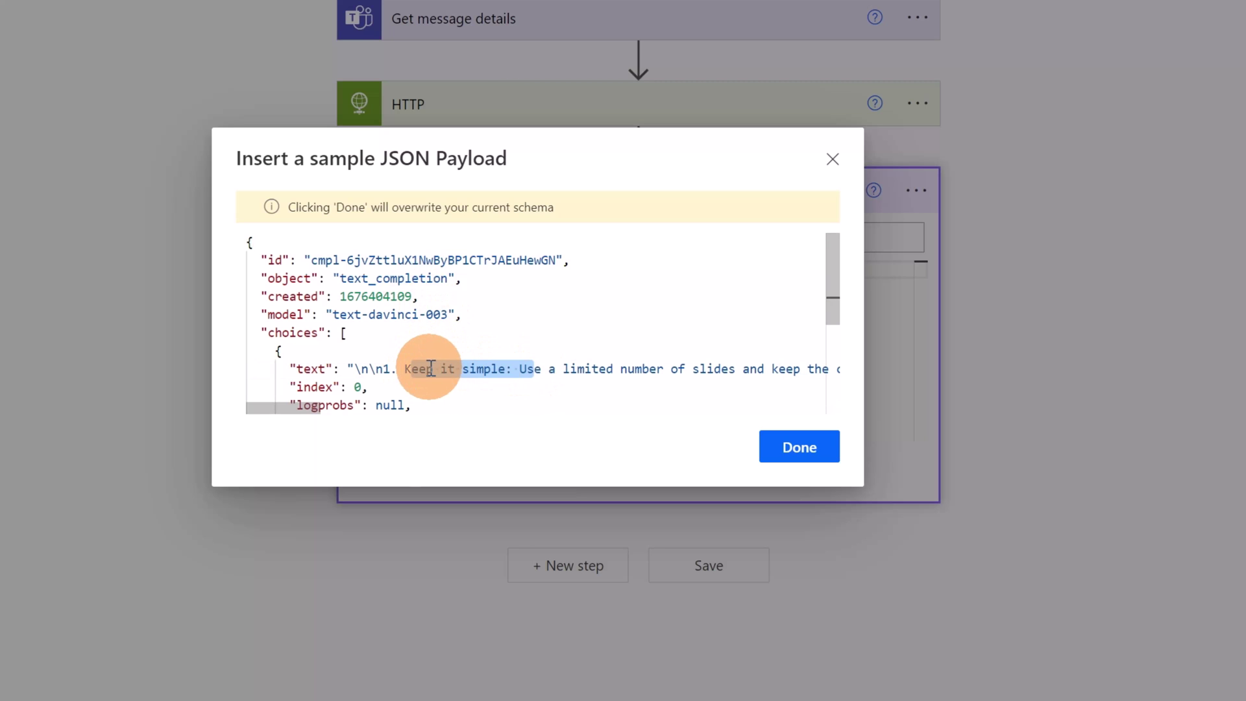
scroll(418, 328, down, 3)
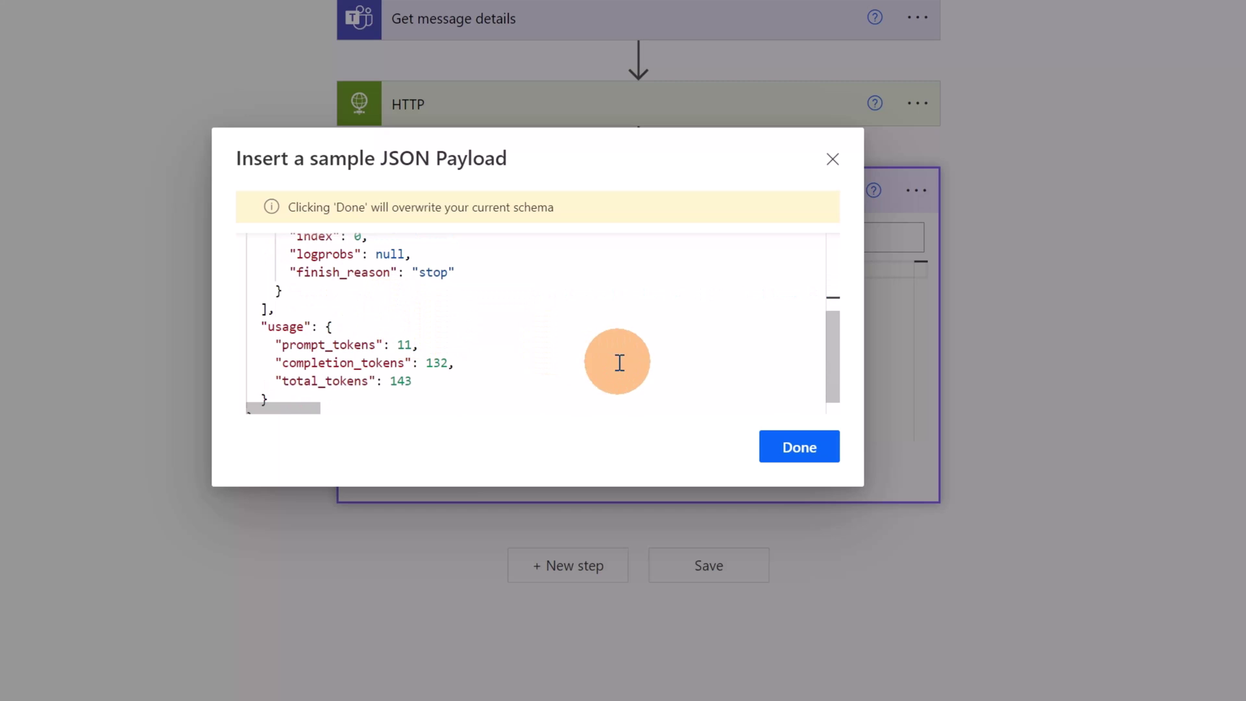
scroll(610, 353, up, 2)
scroll(604, 350, up, 2)
click(785, 454)
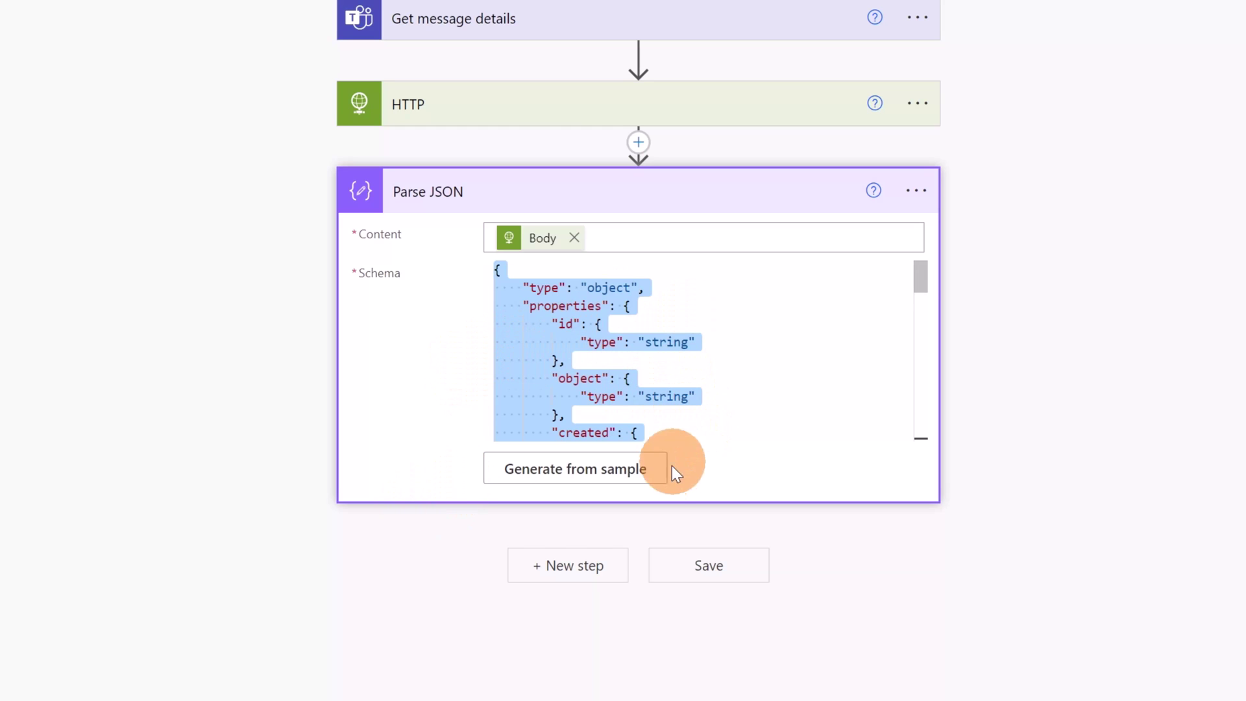
- Add the Microsoft Teams 'Reply with a message in a channel' action
click(521, 563)
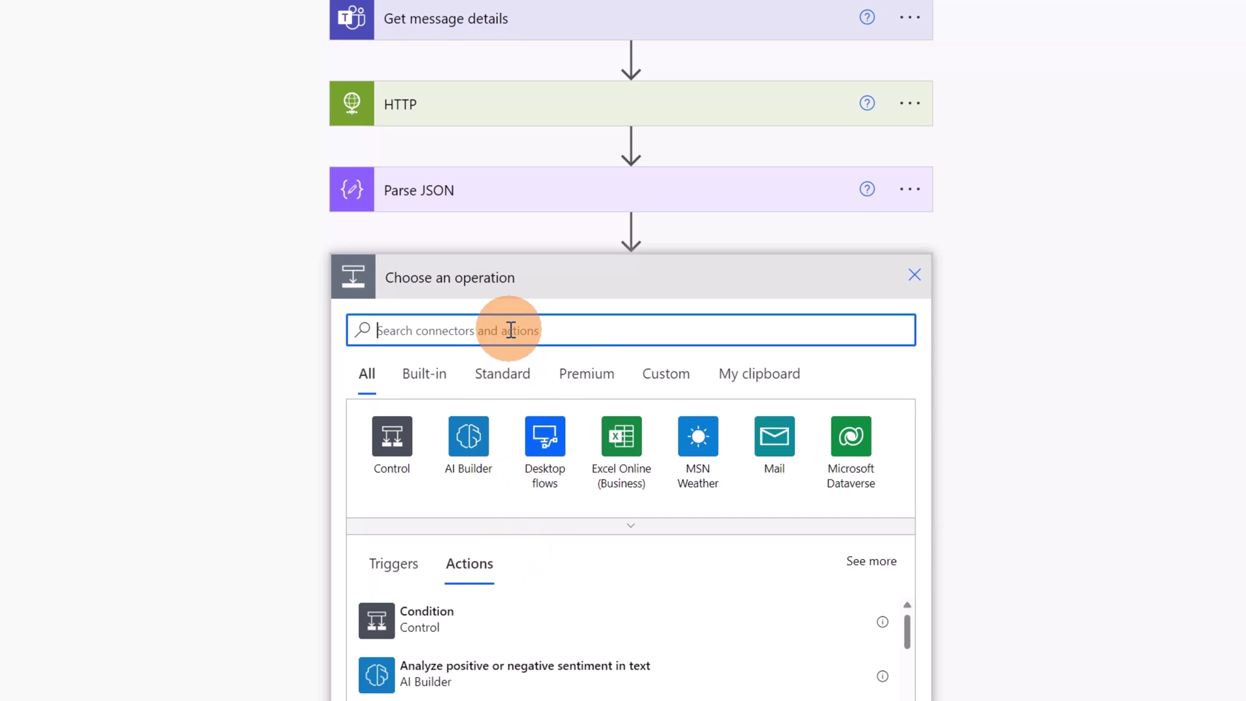
text(teams)
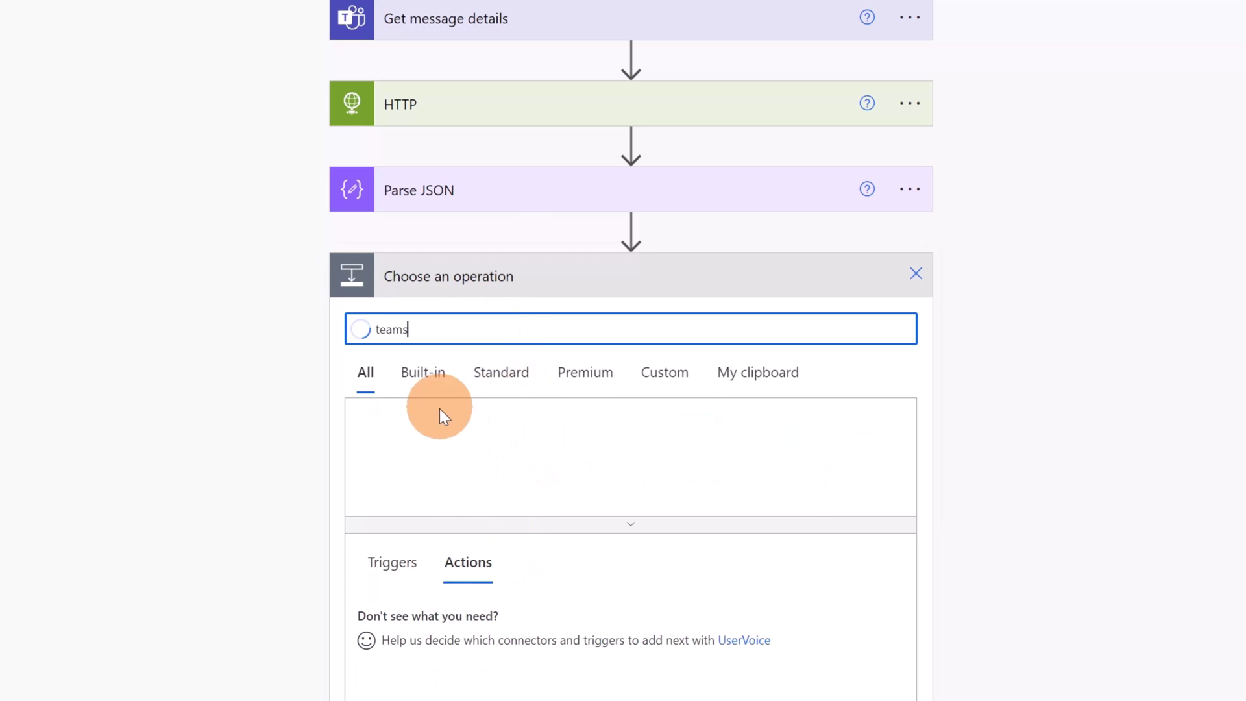
click(389, 435)
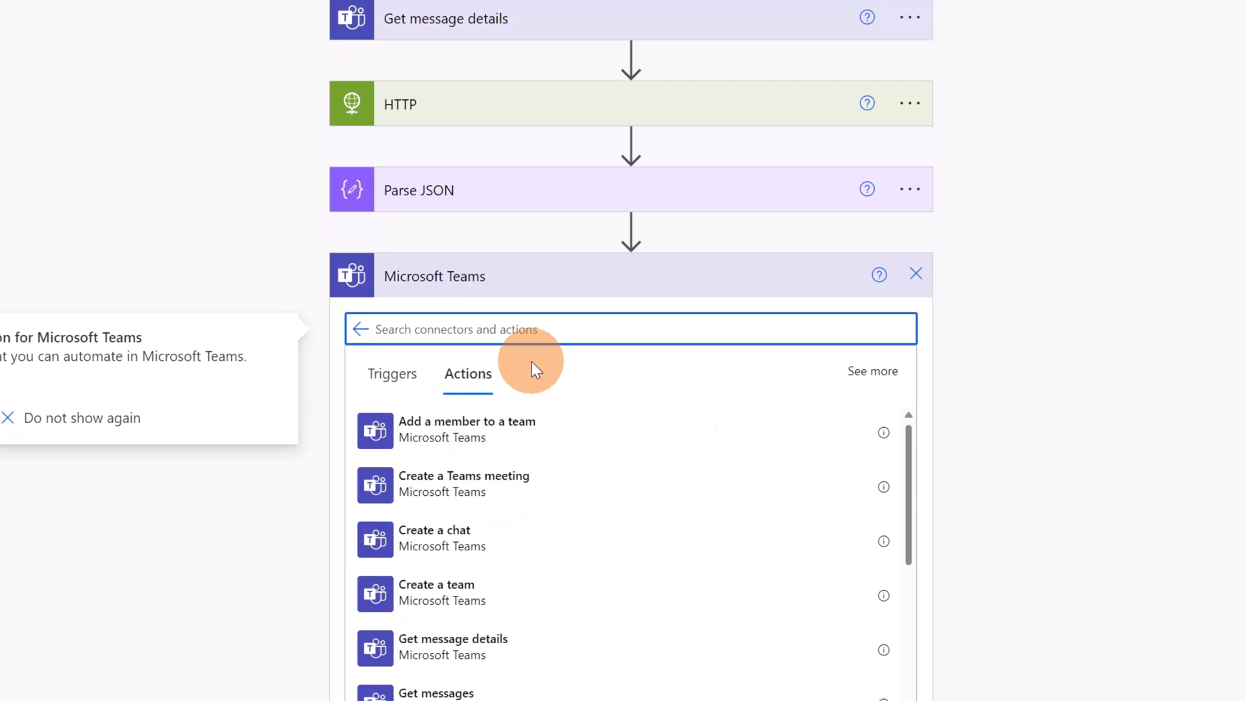
text(repl)
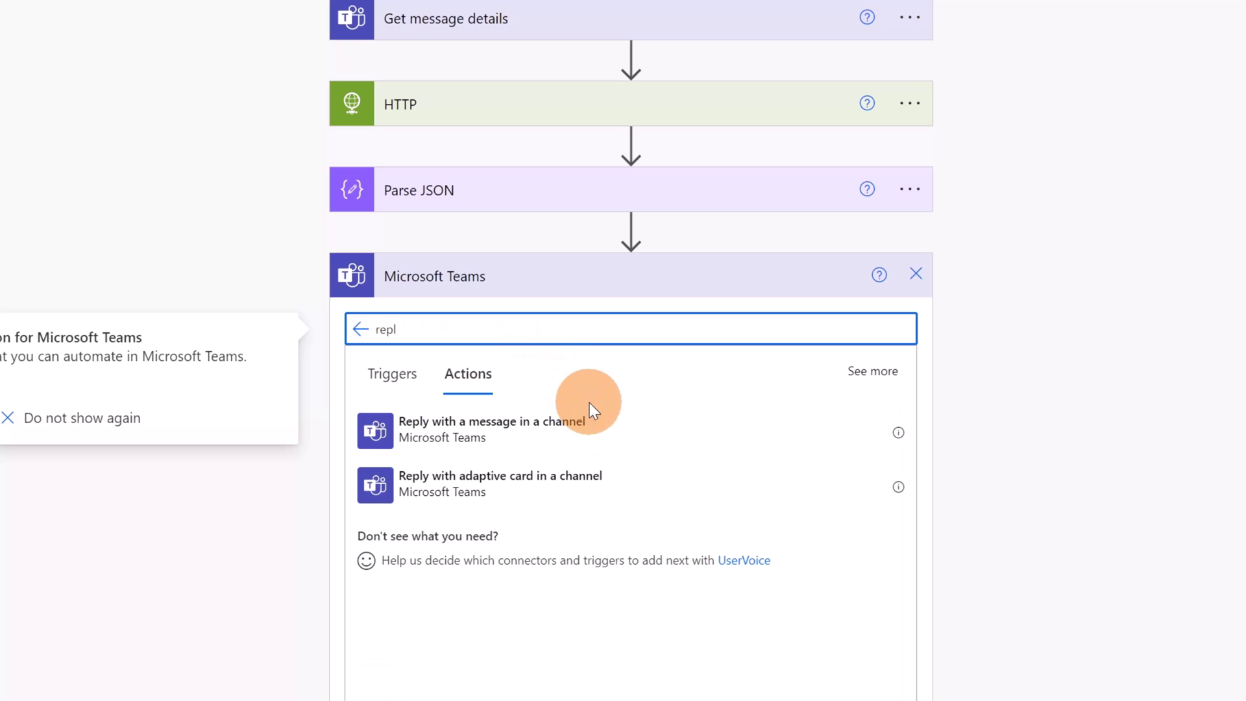
click(592, 434)
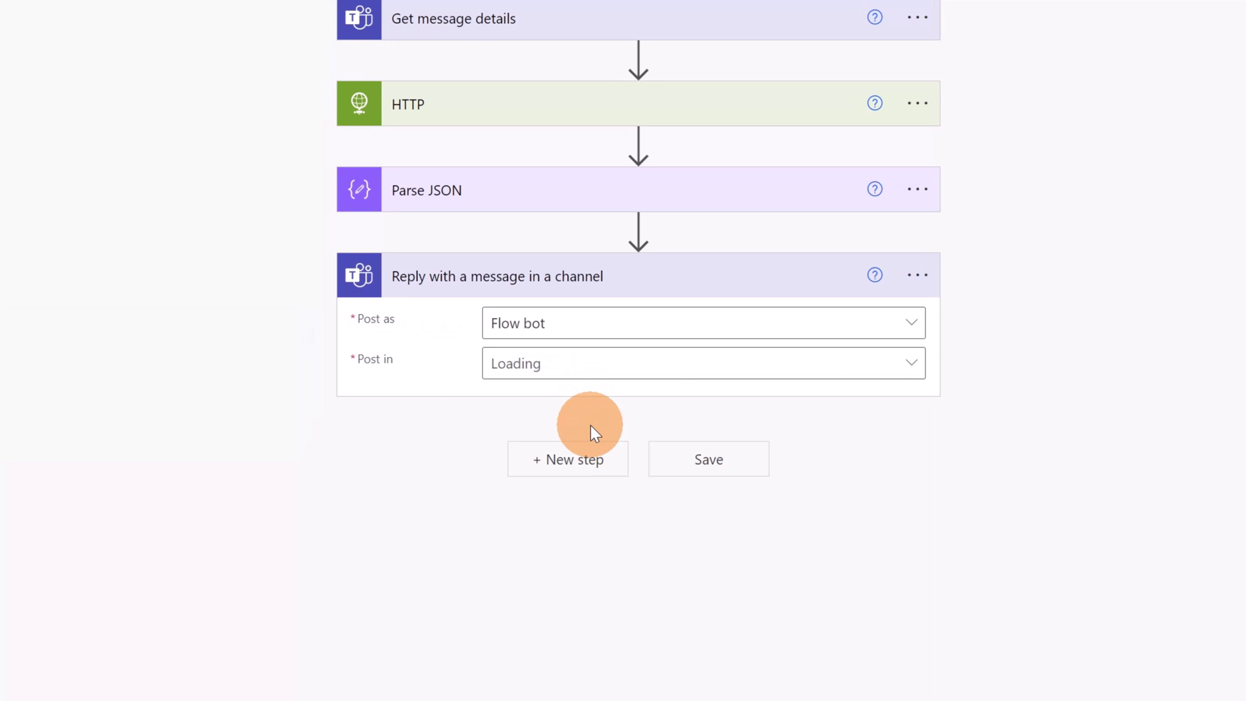
- Set the reply to post in Channel, replying to Message id in the IT team's AI channel
click(890, 370)
click(543, 510)
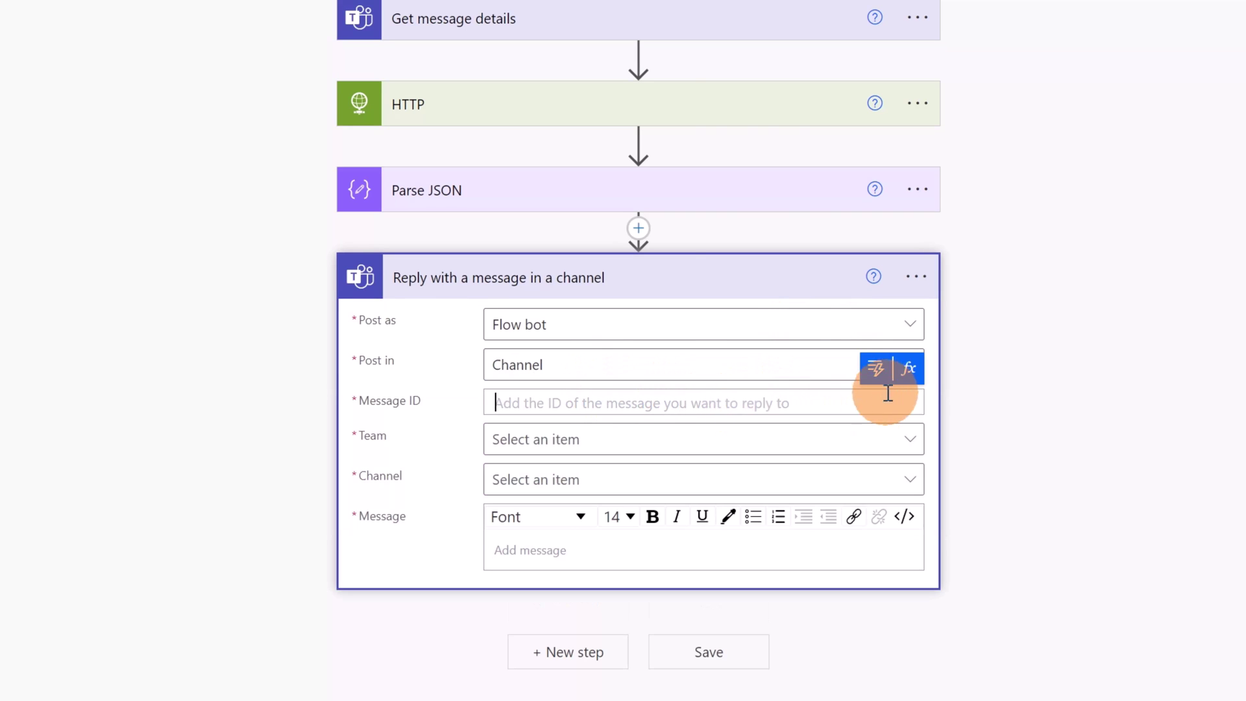
click(872, 369)
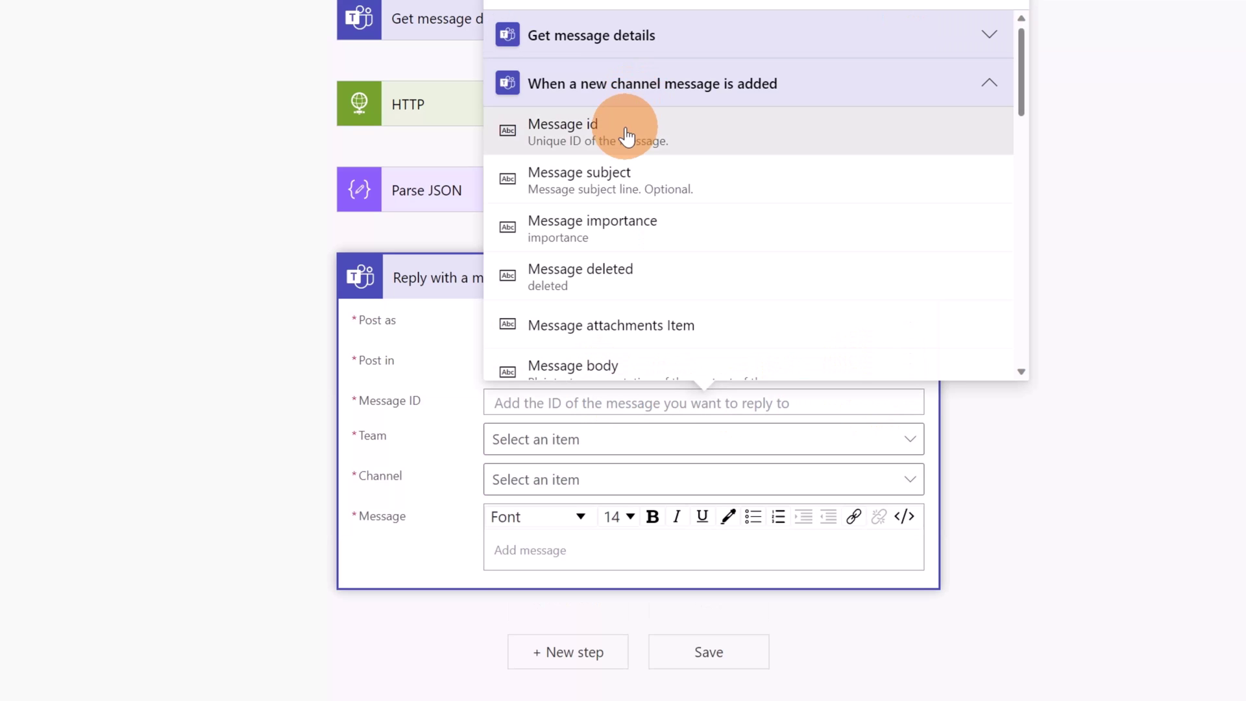
click(626, 133)
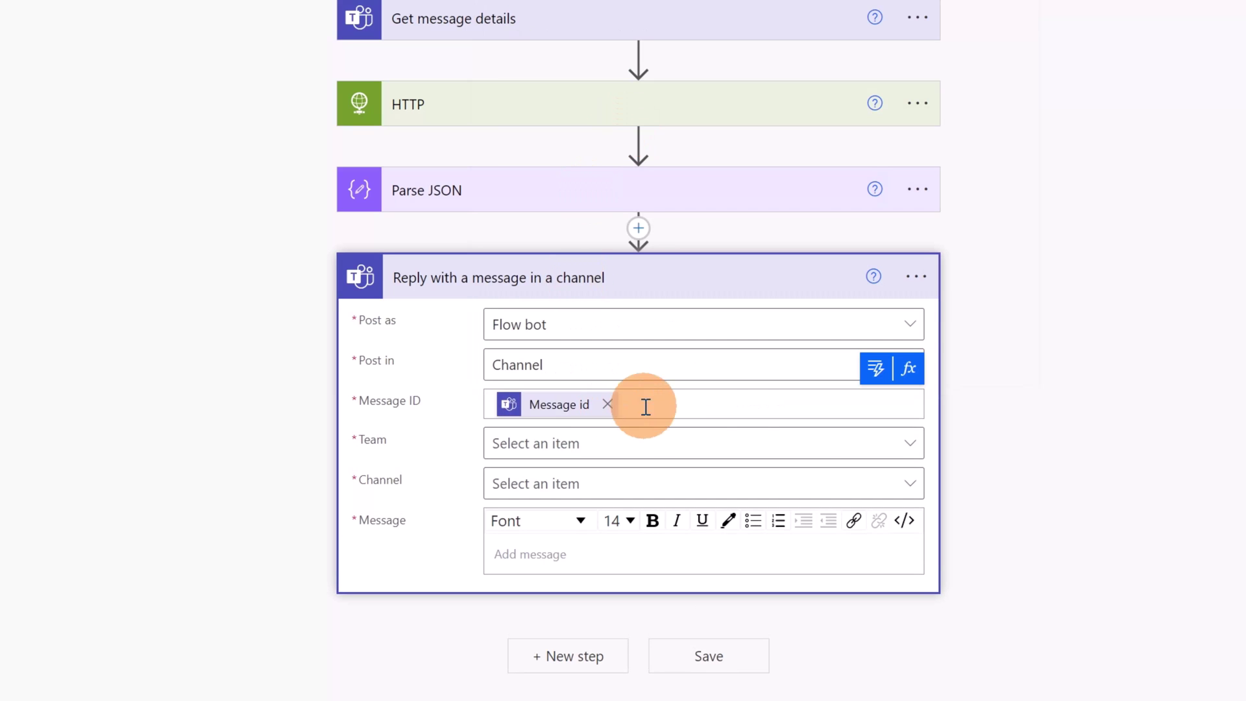
click(830, 454)
click(703, 375)
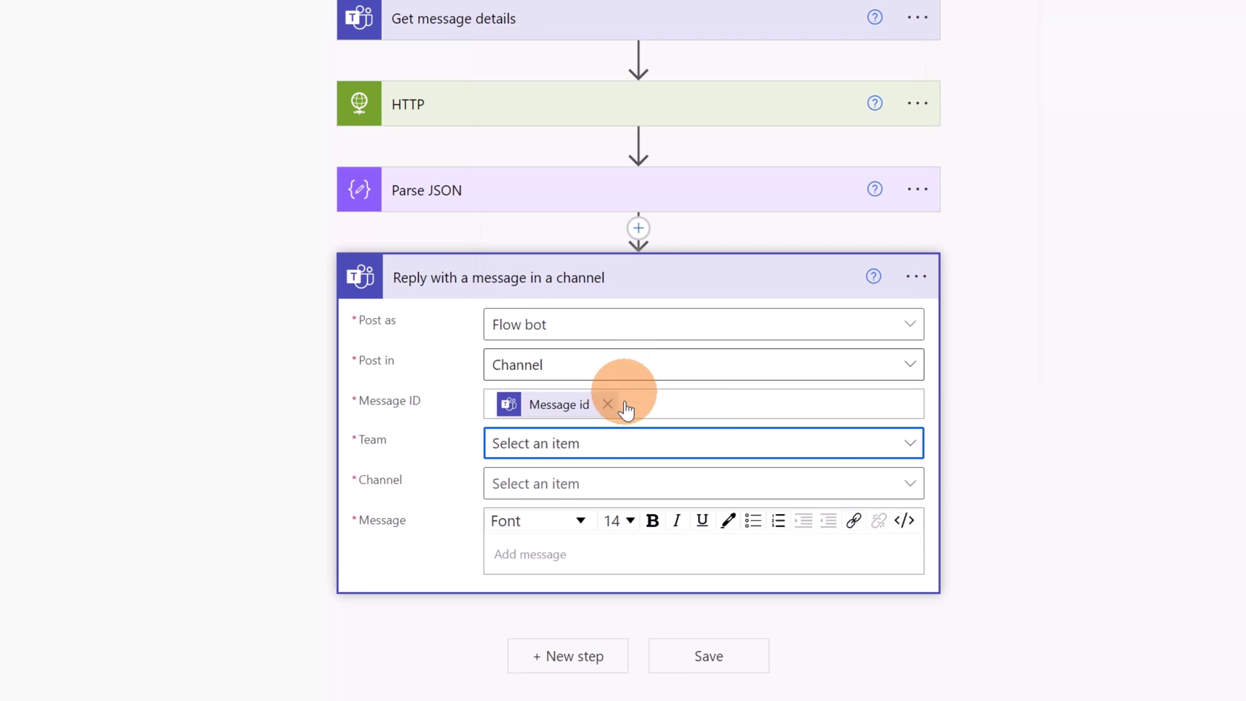
click(898, 492)
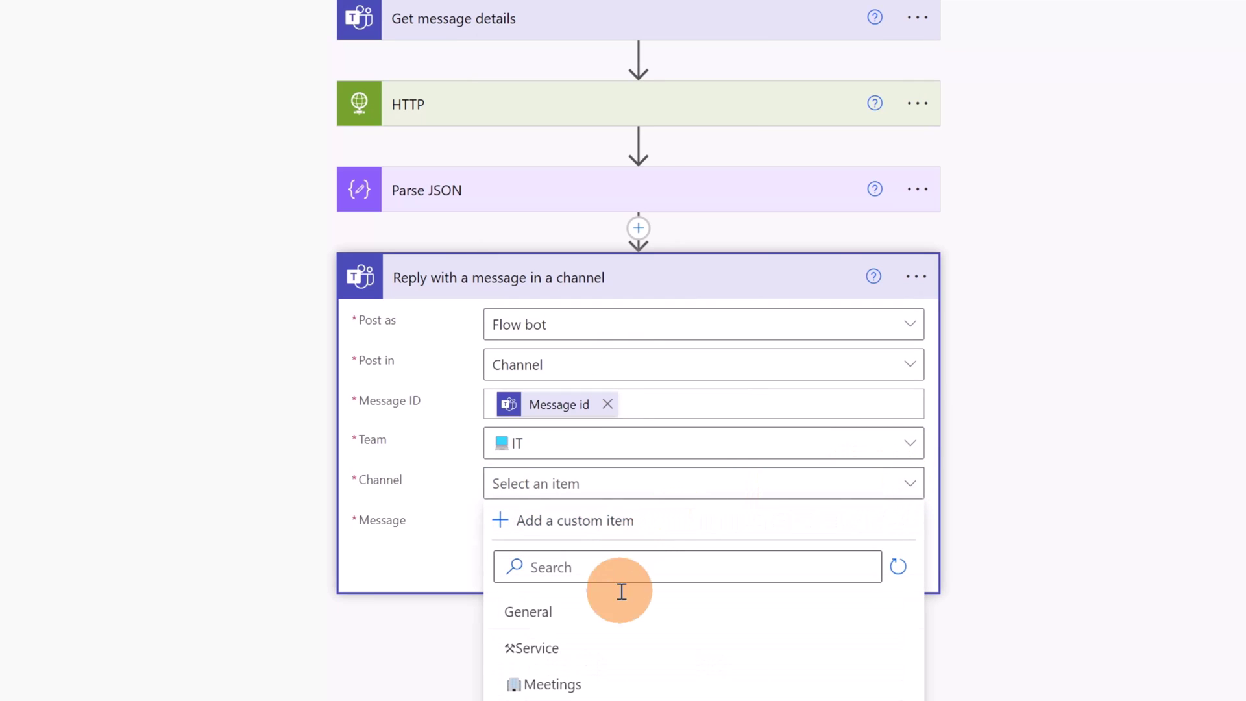
click(539, 691)
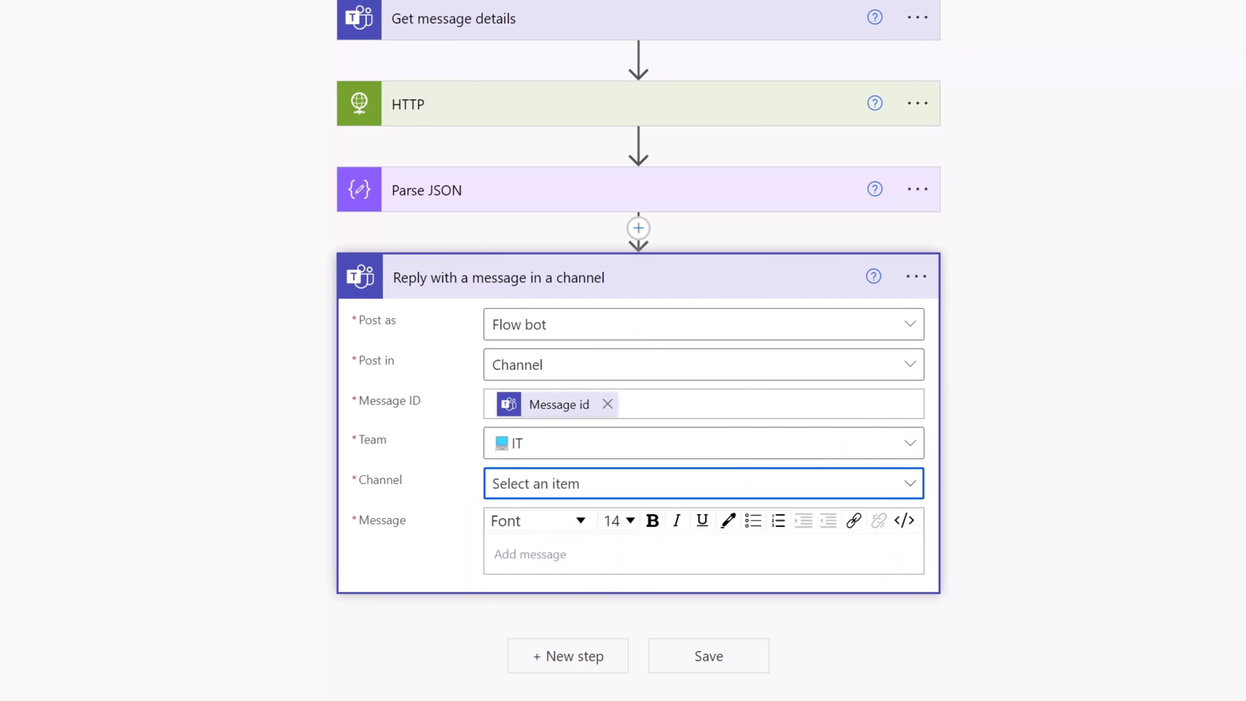
- Set the reply message to the Parse JSON 'text', creating an Apply to each over choices
click(560, 559)
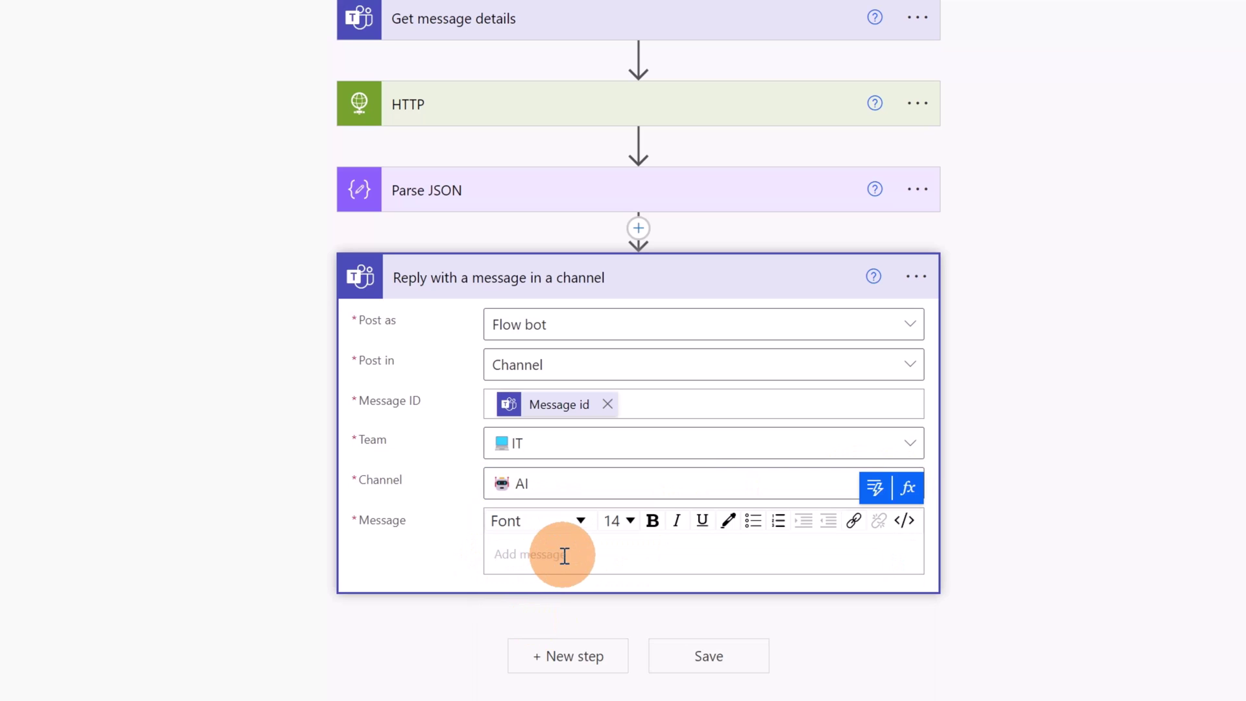
click(874, 487)
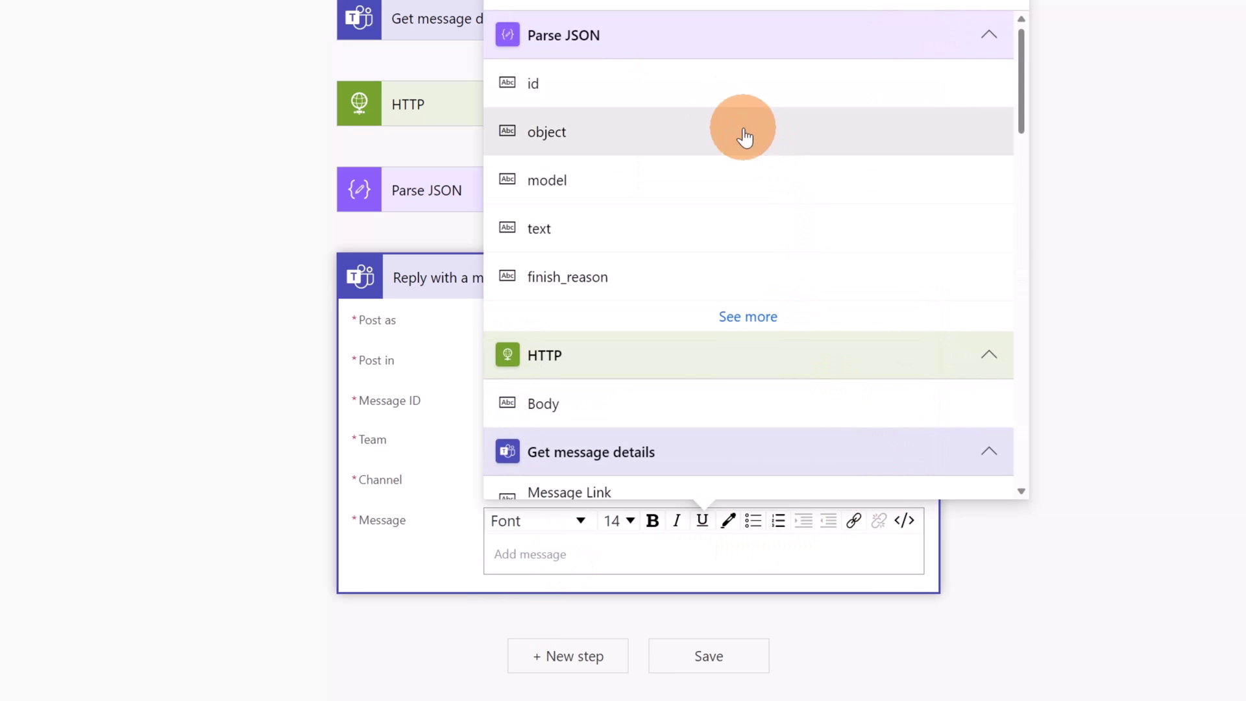
click(608, 229)
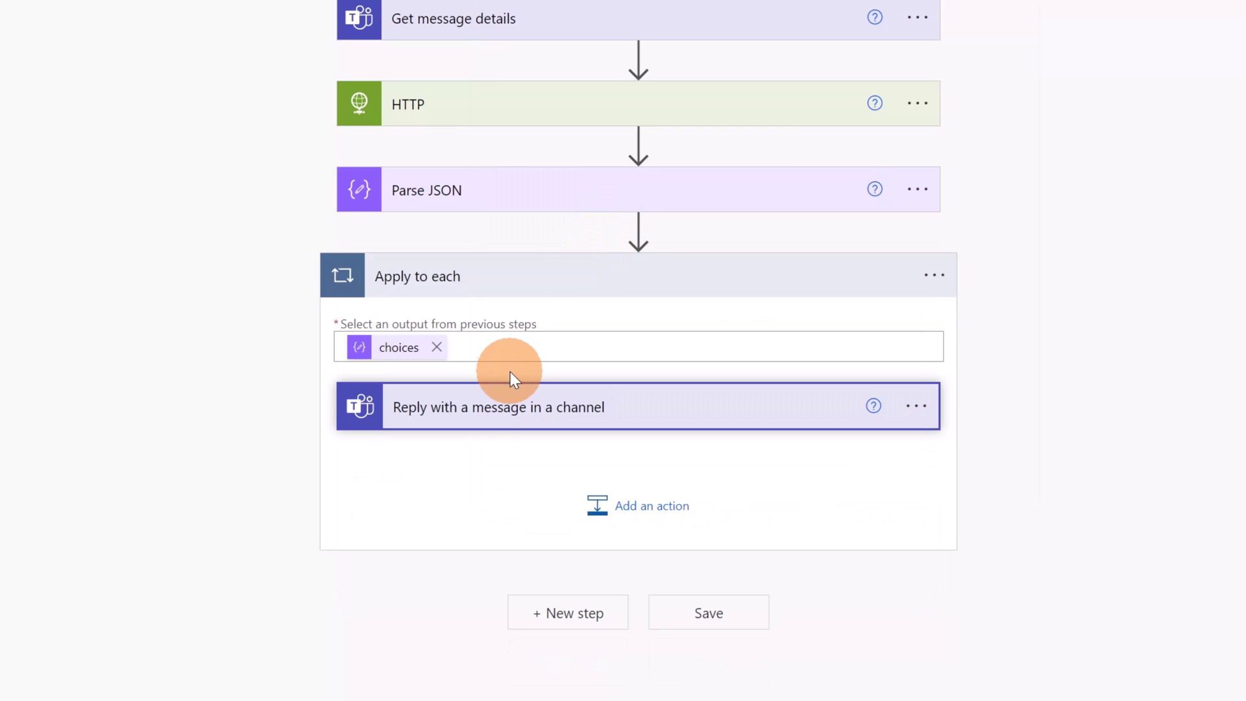
- Check the reply action's fields, save the AI Suggestions flow, and return to the previous page
click(485, 415)
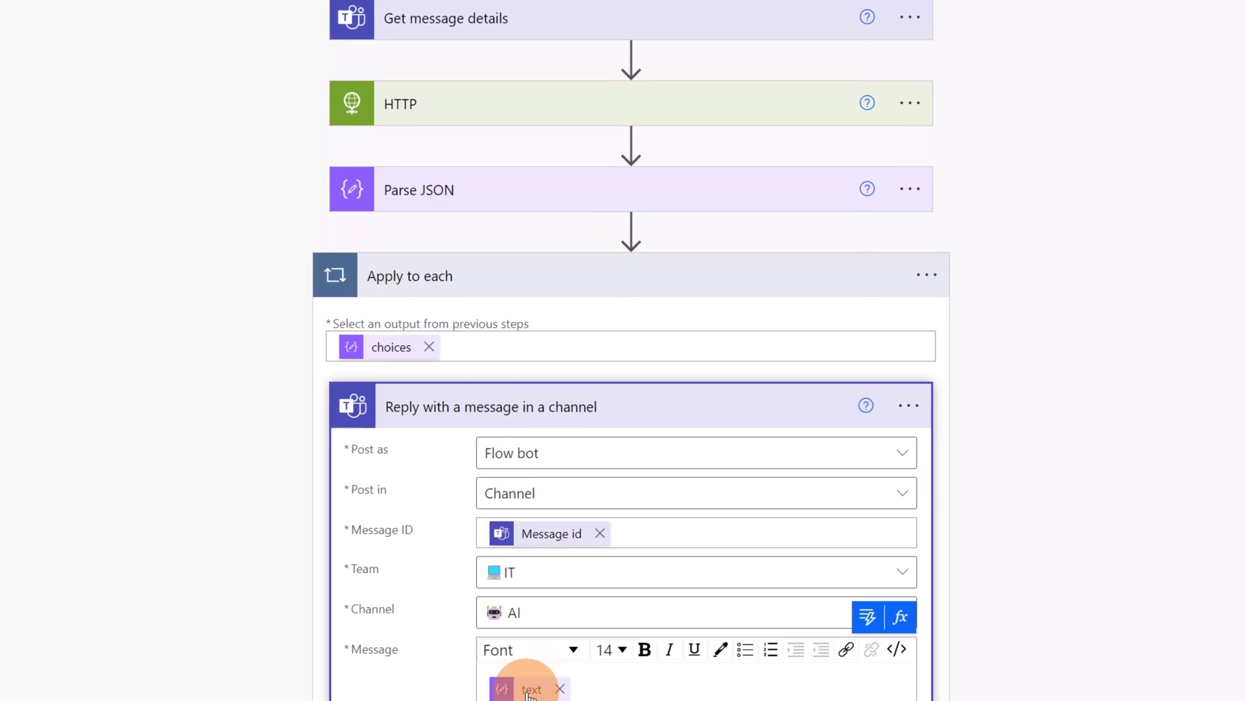
scroll(497, 548, down, 1)
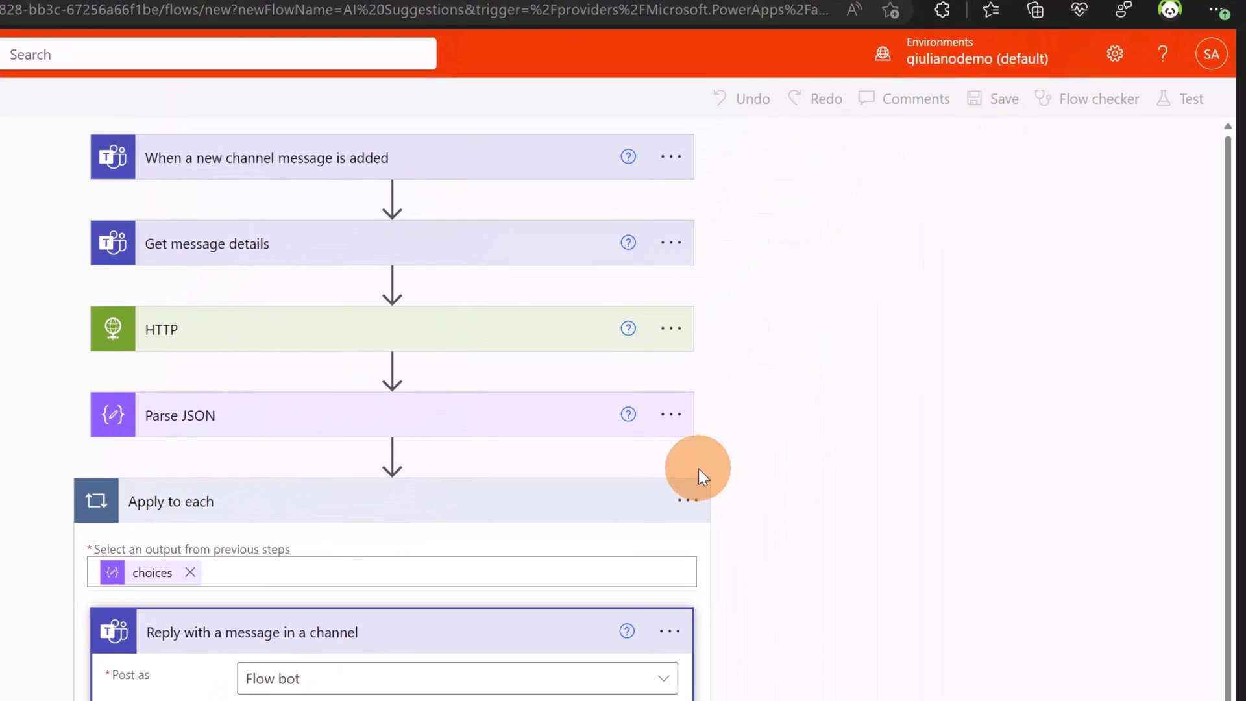
click(698, 468)
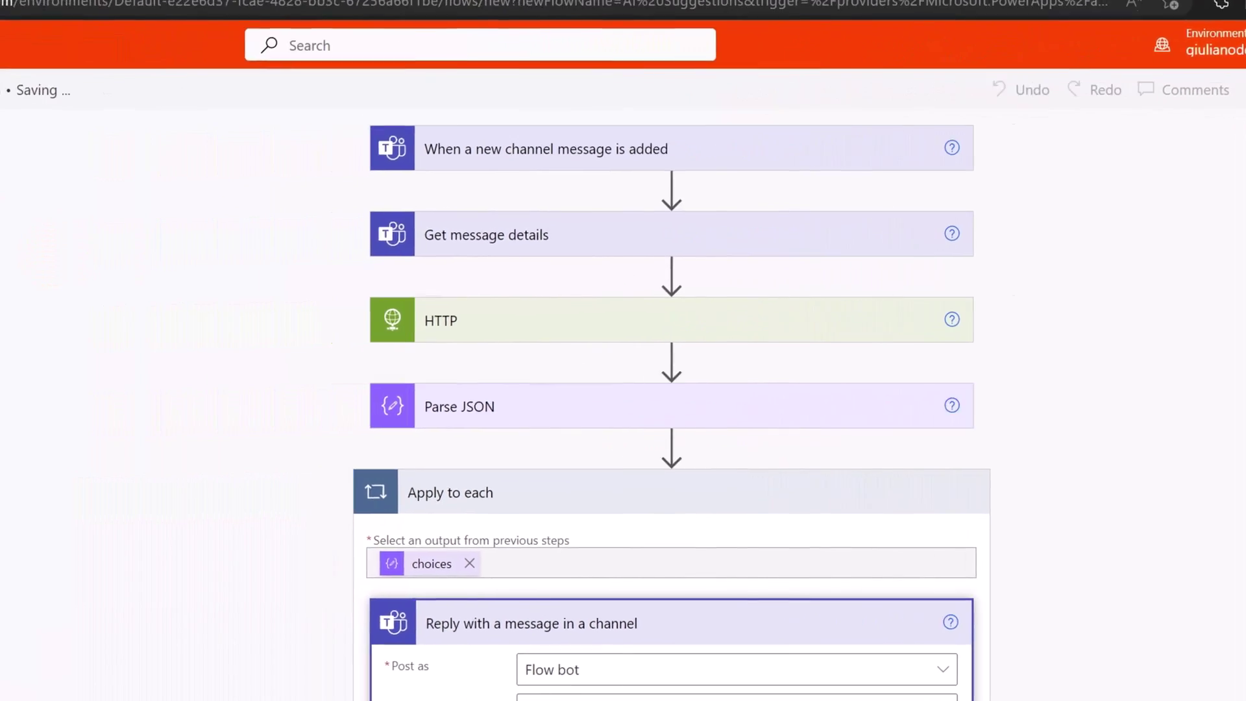
click(240, 91)
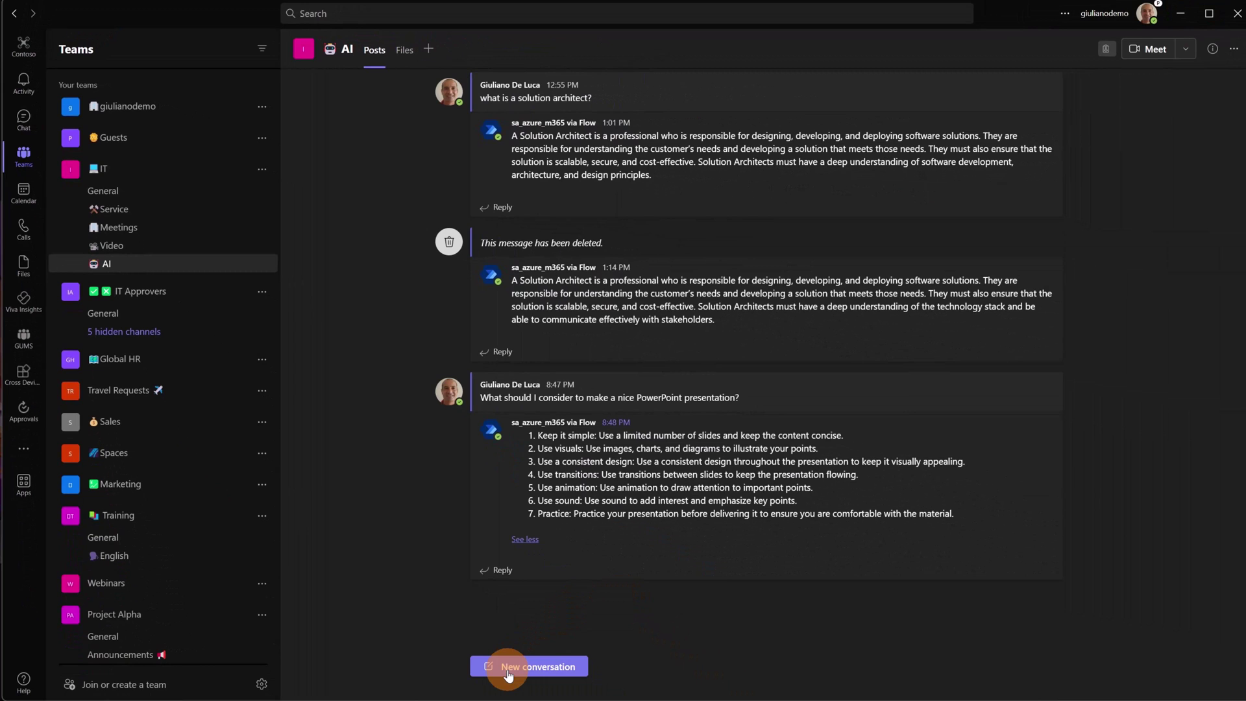
- Post 'What are the key aspects to create a good marketing plan?' as a new AI channel conversation
click(508, 674)
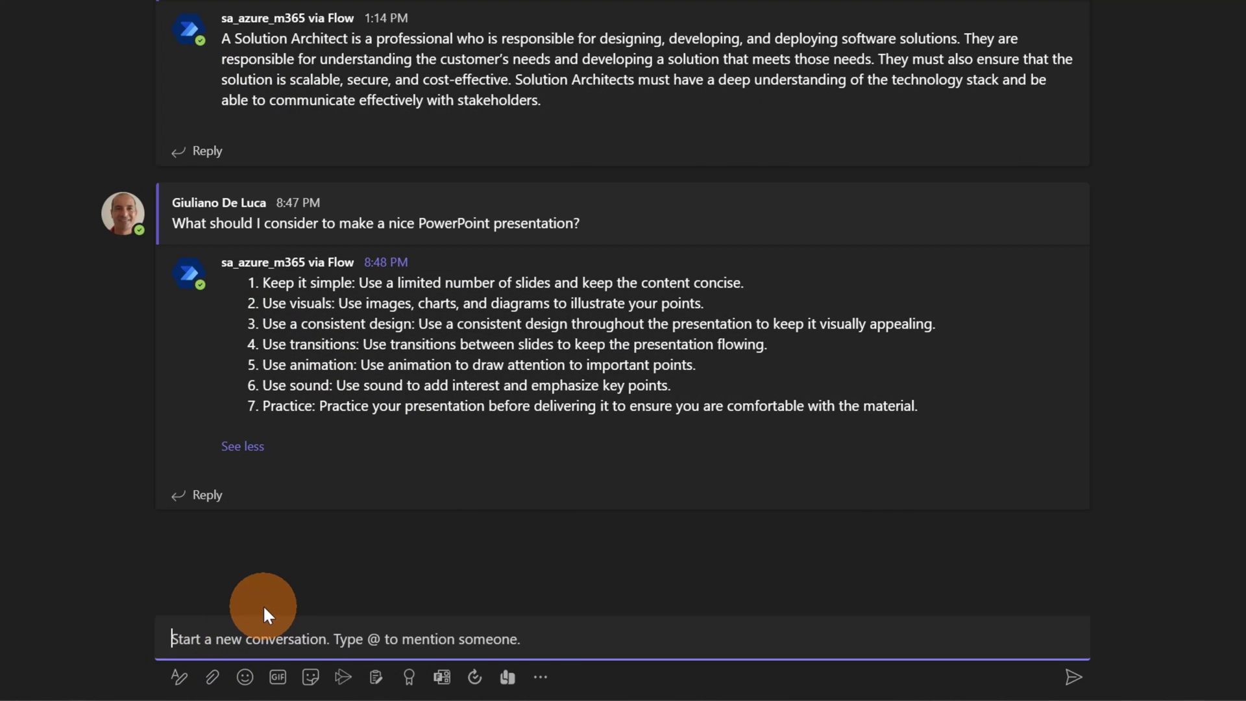
text(What are the key aspects to create a good marketing plan?)
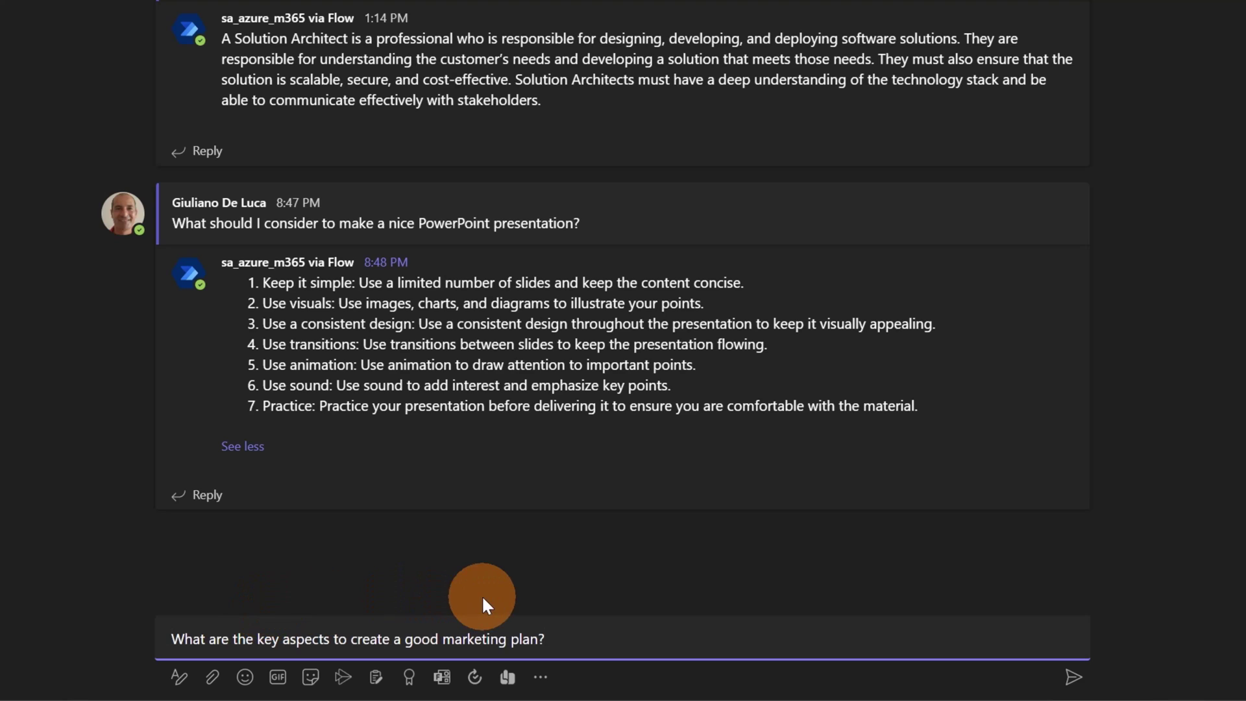
click(1055, 675)
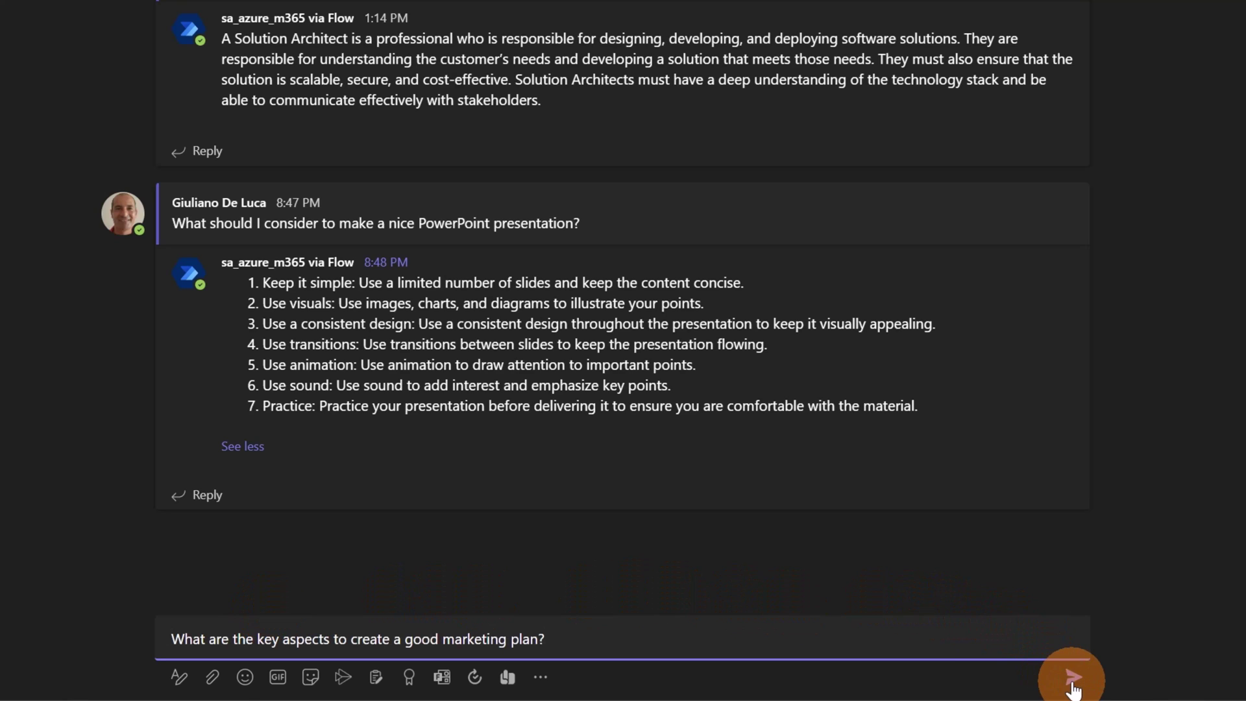